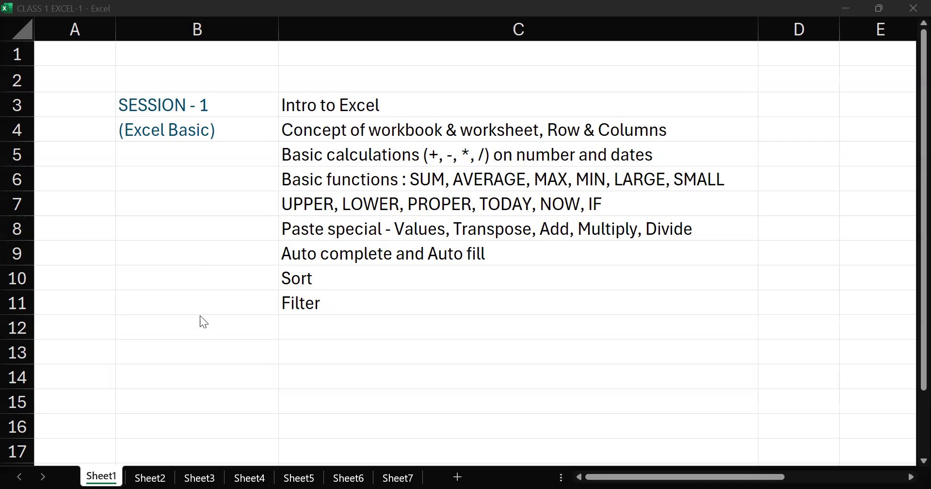
Leave the full-screen view and inspect the Name Box and formula bar for cell B6
{"action": "key", "text": "Escape"}
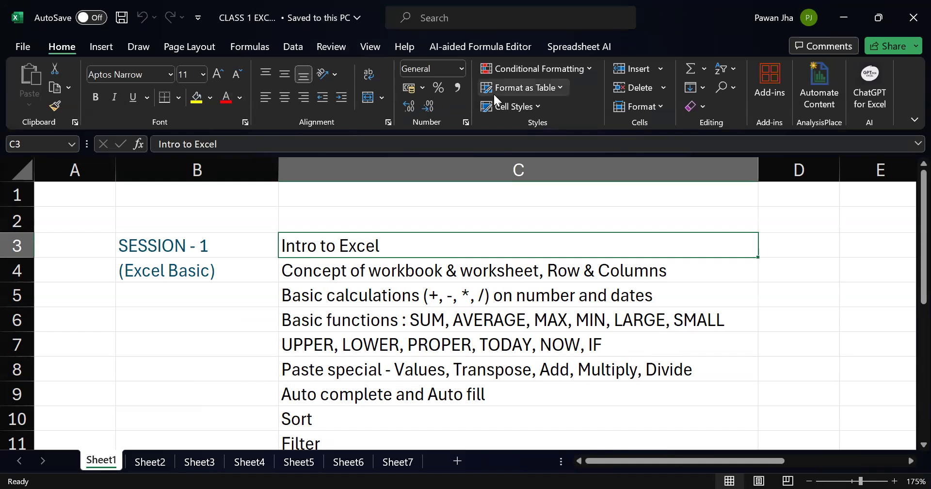
{"action": "left_click", "coordinate": [234, 316]}
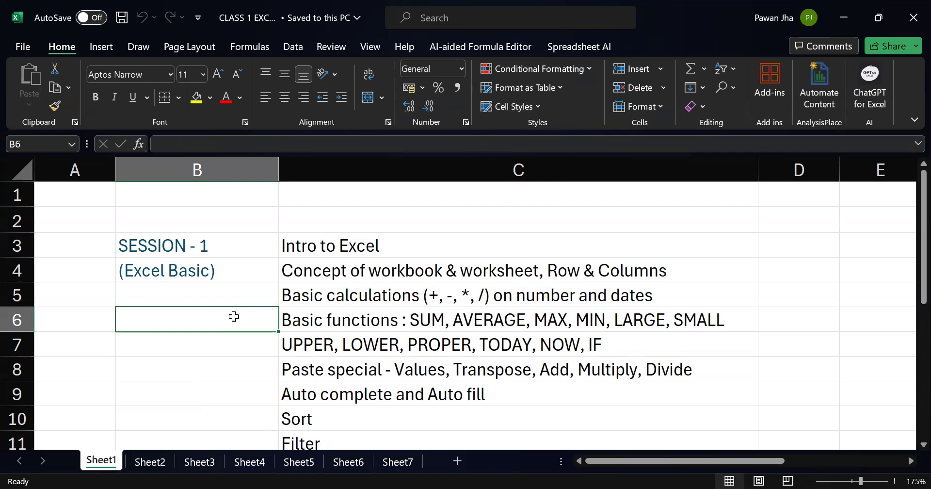
{"action": "left_click", "coordinate": [29, 143]}
{"action": "left_click", "coordinate": [175, 145]}
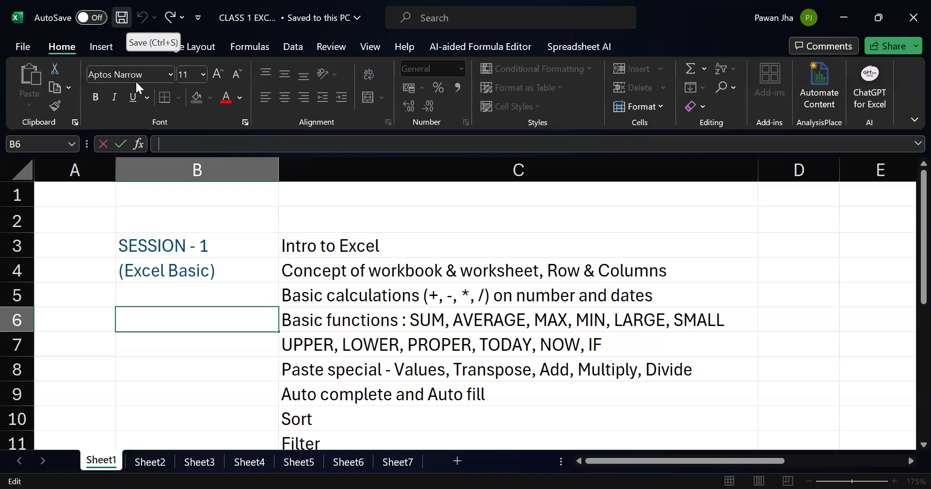
Look over the insertion and drawing commands, and collapse and restore the ribbon
{"action": "left_click", "coordinate": [103, 47]}
{"action": "left_click", "coordinate": [137, 47]}
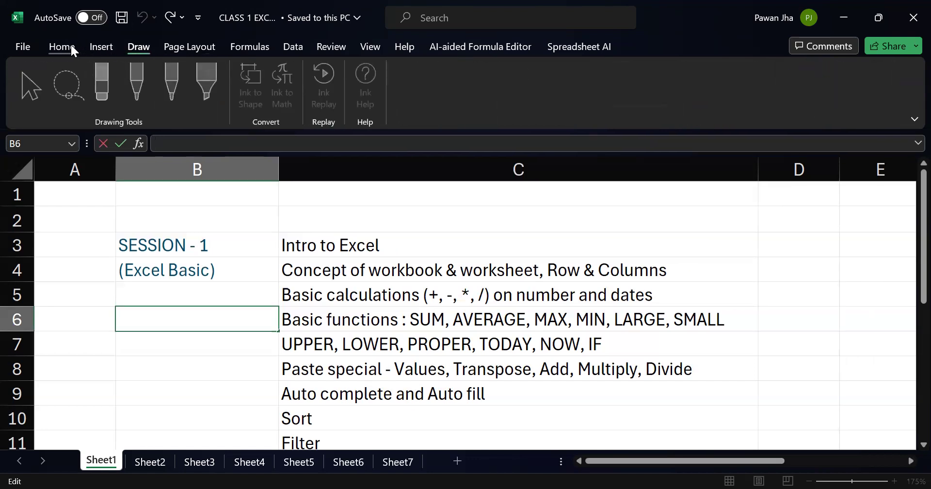
{"action": "left_click", "coordinate": [71, 44]}
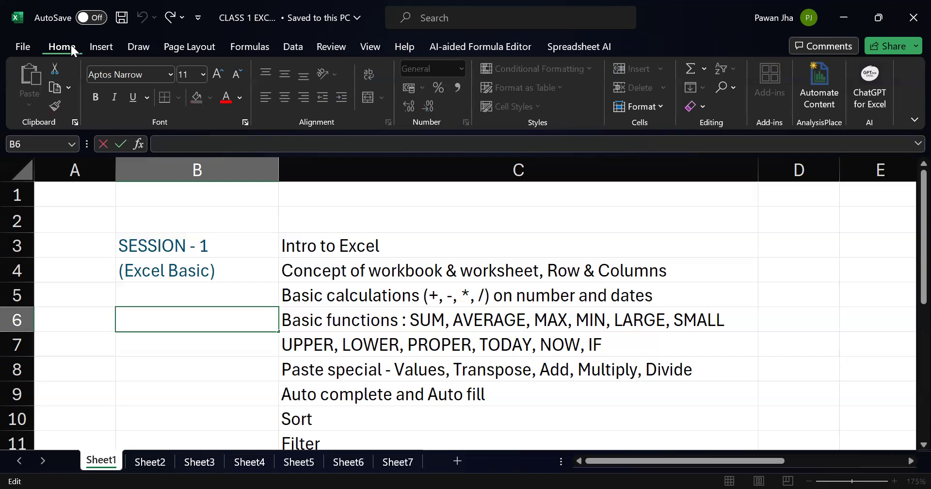
{"action": "double_click", "coordinate": [70, 47]}
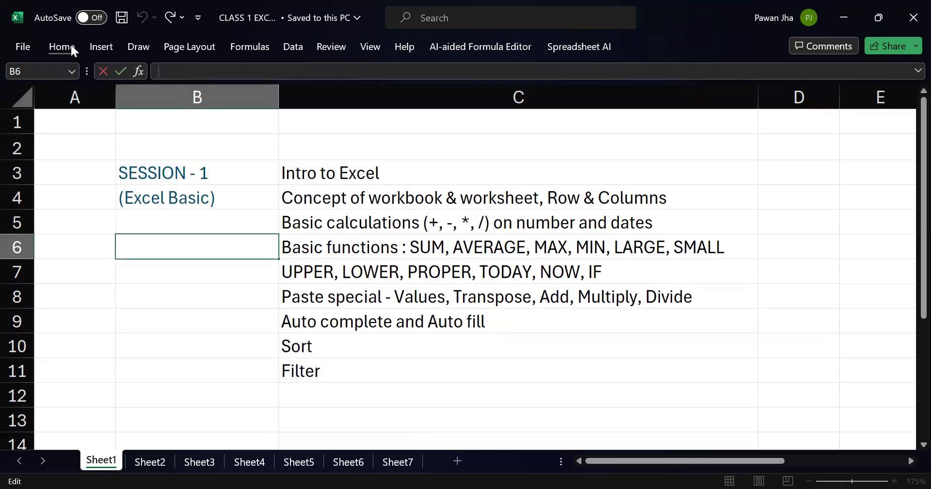
{"action": "double_click", "coordinate": [72, 46]}
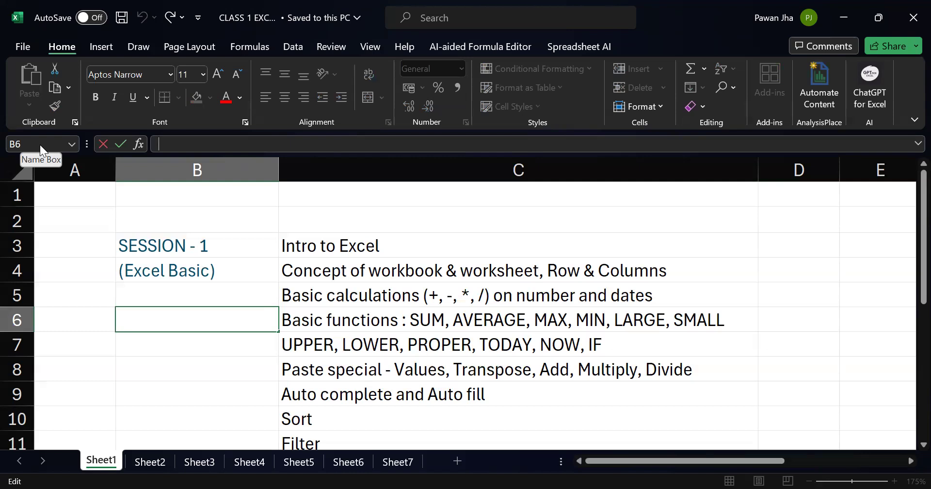
Move between individual cells of Sheet1 and jump to the last row of column B
{"action": "left_click", "coordinate": [857, 393]}
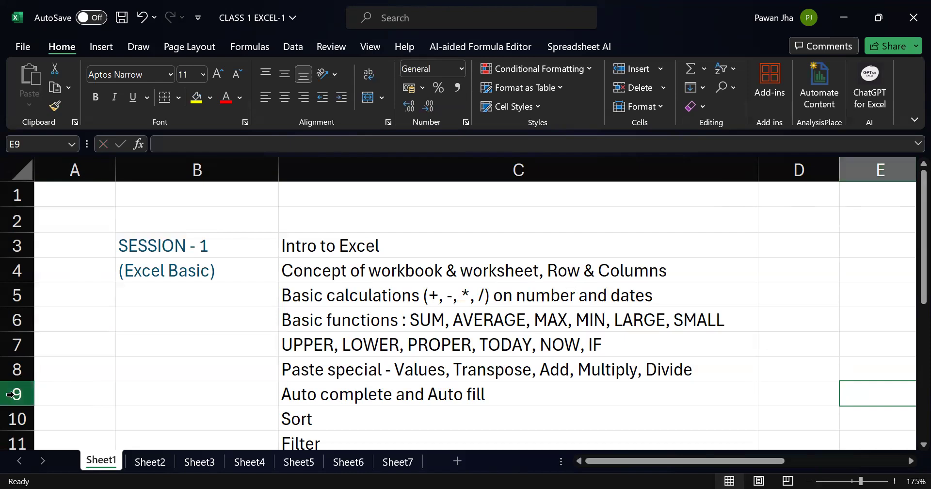
{"action": "left_click", "coordinate": [168, 368]}
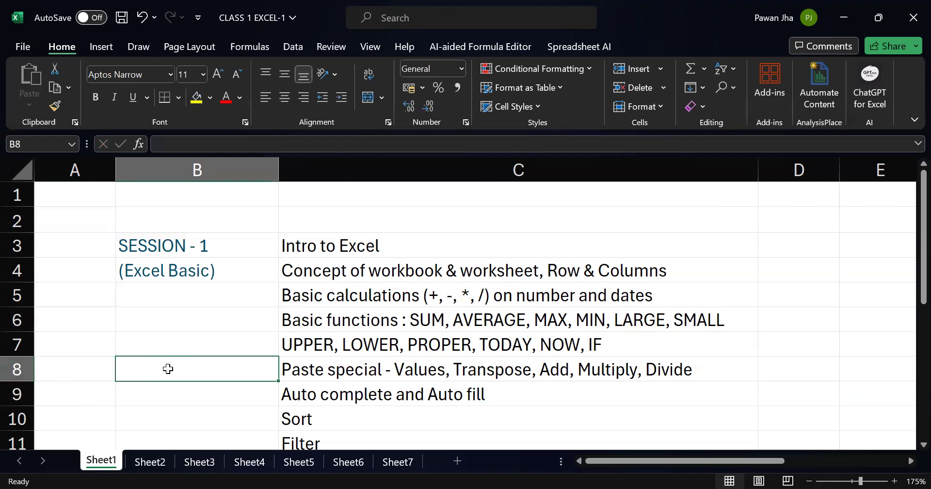
{"action": "key", "text": "Right"}
{"action": "key", "text": "Down"}
{"action": "key", "text": "Down"}
{"action": "key", "text": "Down"}
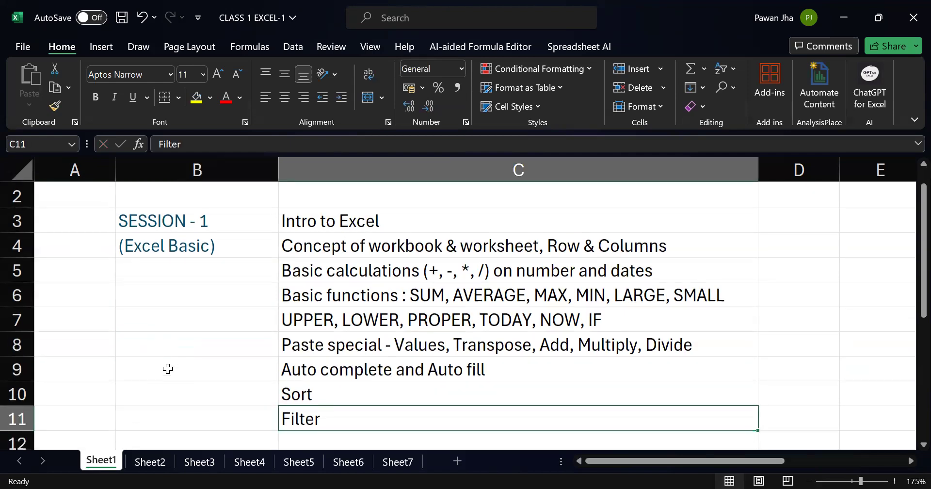
{"action": "key", "text": "Left"}
{"action": "key", "text": "ctrl+Down"}
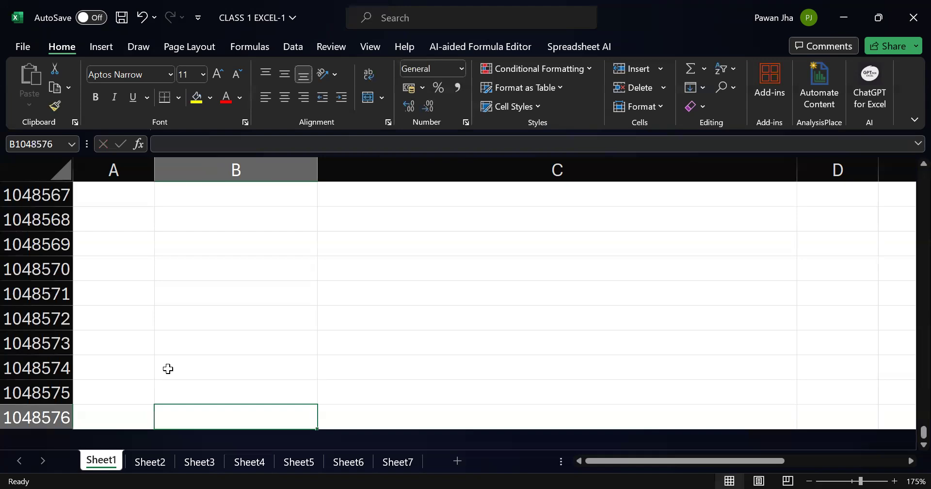
Jump to the last column of row 1, return to A1, and visit cells B3, C4 and B4
{"action": "key", "text": "ctrl+Home"}
{"action": "key", "text": "ctrl+Right"}
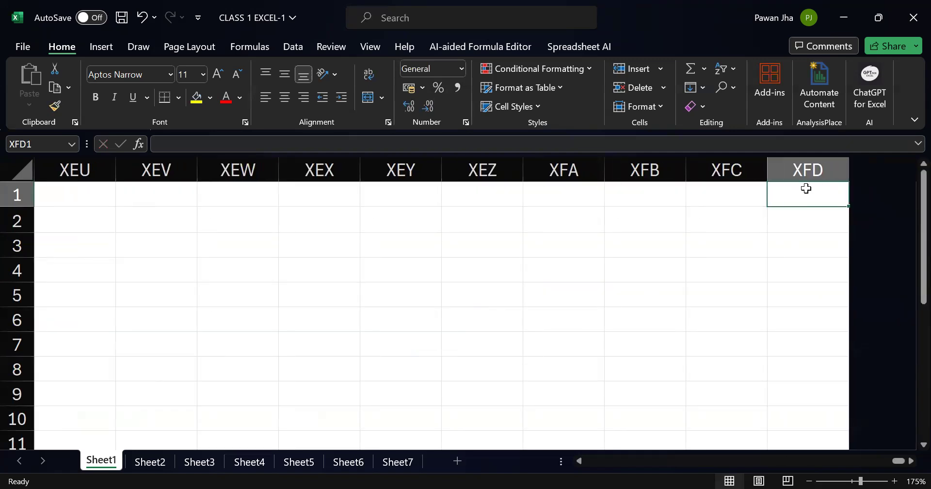
{"action": "key", "text": "ctrl+Left"}
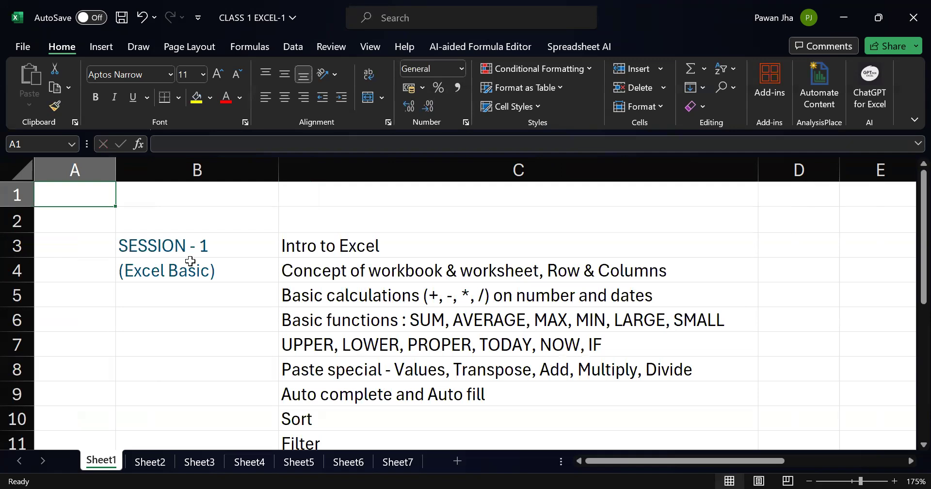
{"action": "left_click", "coordinate": [204, 248]}
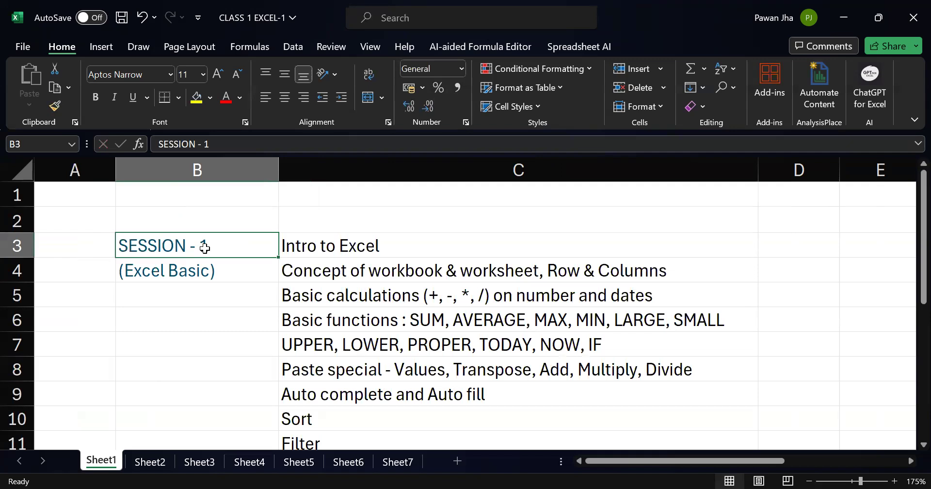
{"action": "left_click", "coordinate": [376, 275]}
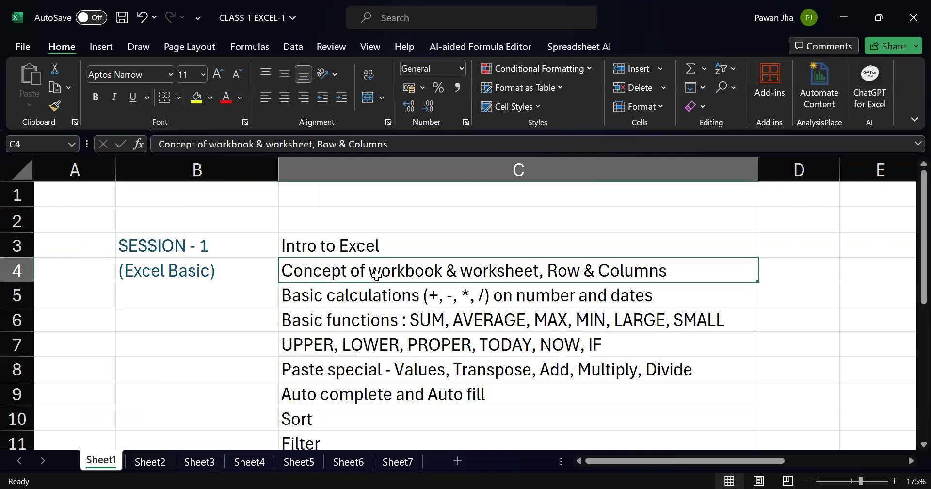
{"action": "key", "text": "Left"}
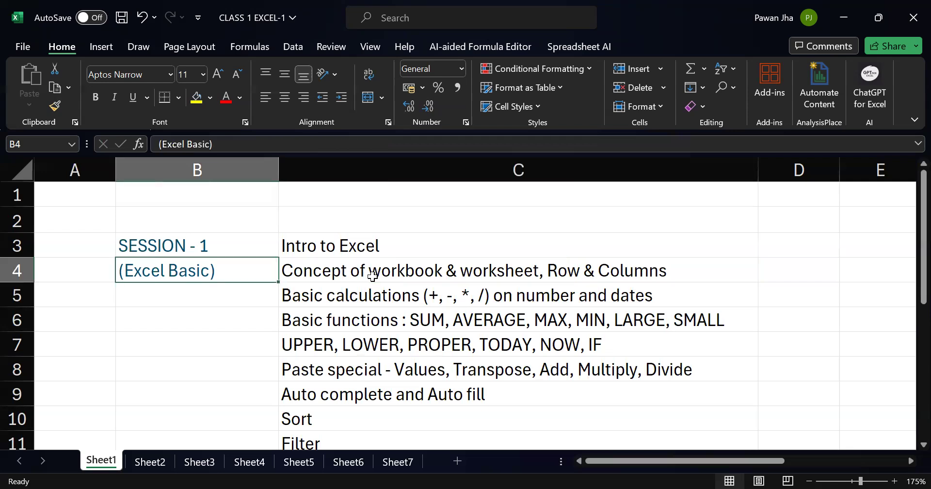
Open Sheet2 with the salary table, select cell G4, and show the worksheet in full-screen view
{"action": "left_click", "coordinate": [150, 461]}
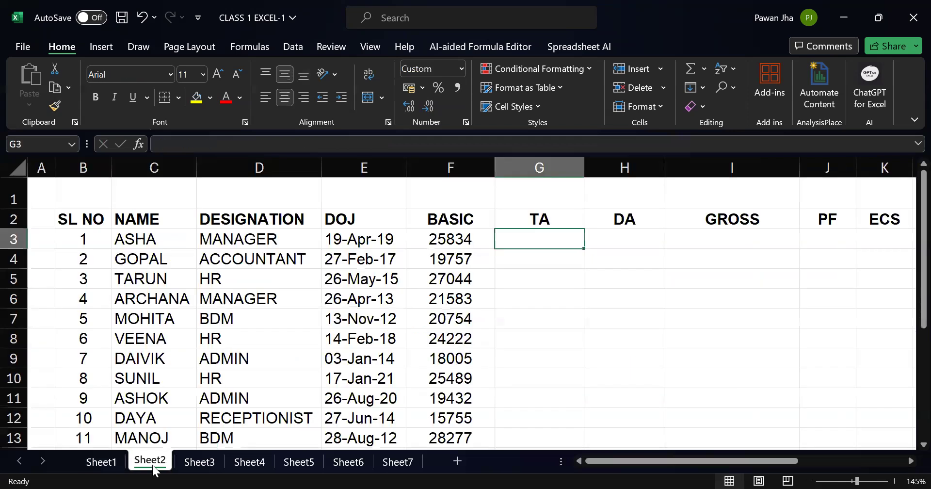
{"action": "left_click", "coordinate": [551, 268]}
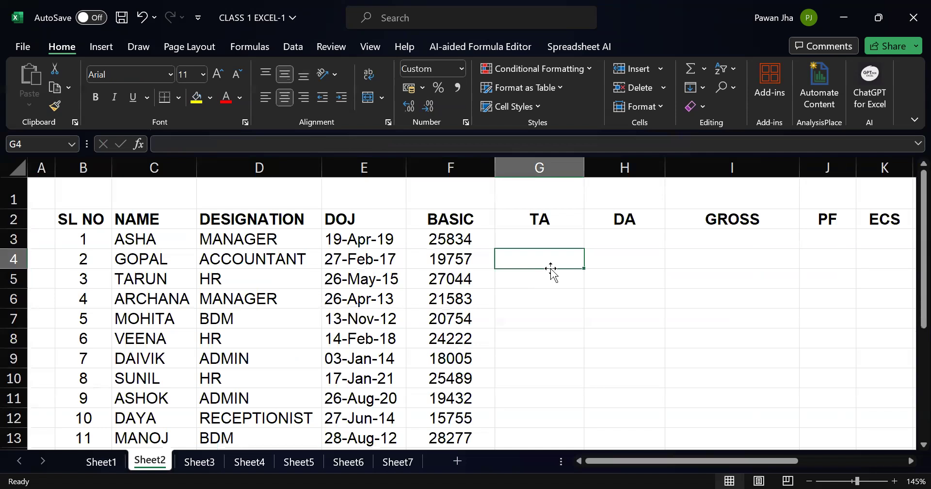
{"action": "key", "text": "alt+v"}
{"action": "key", "text": "u"}
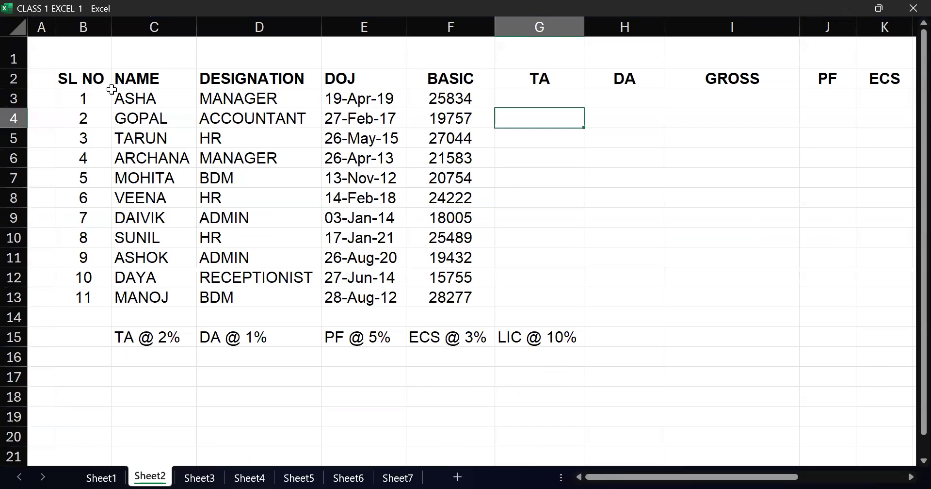
Examine the salary table's SL NO, NAME, DESIGNATION, DOJ and BASIC columns, starting from row 3
{"action": "left_click", "coordinate": [111, 92]}
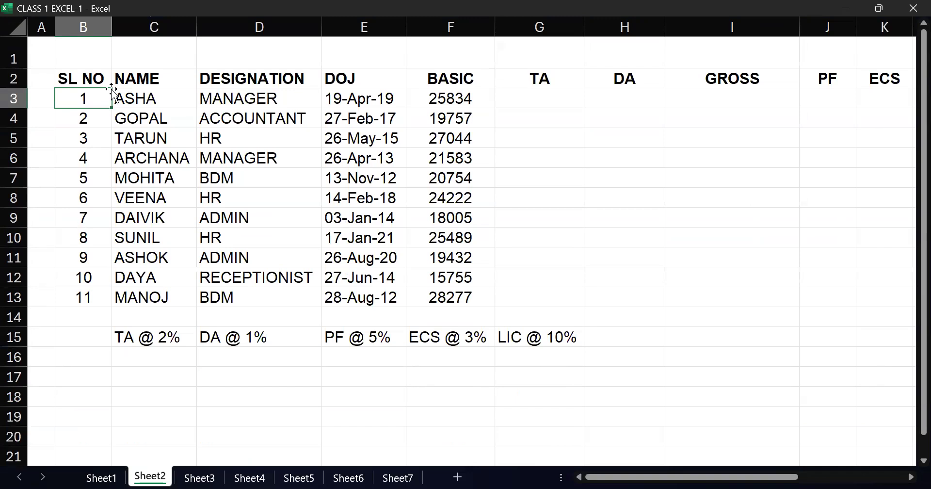
{"action": "key", "text": "Down"}
{"action": "key", "text": "Down"}
{"action": "key", "text": "Down"}
{"action": "key", "text": "Up"}
{"action": "key", "text": "Up"}
{"action": "key", "text": "Up"}
{"action": "key", "text": "Right"}
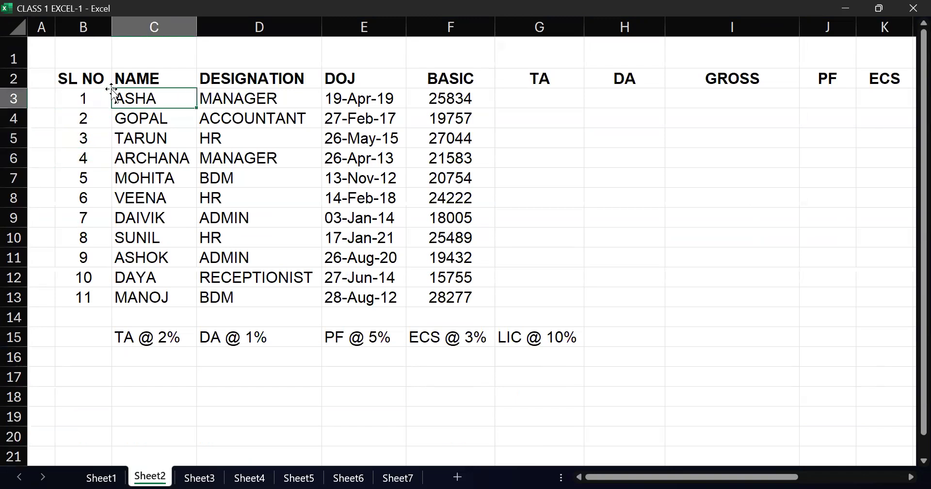
{"action": "key", "text": "Right"}
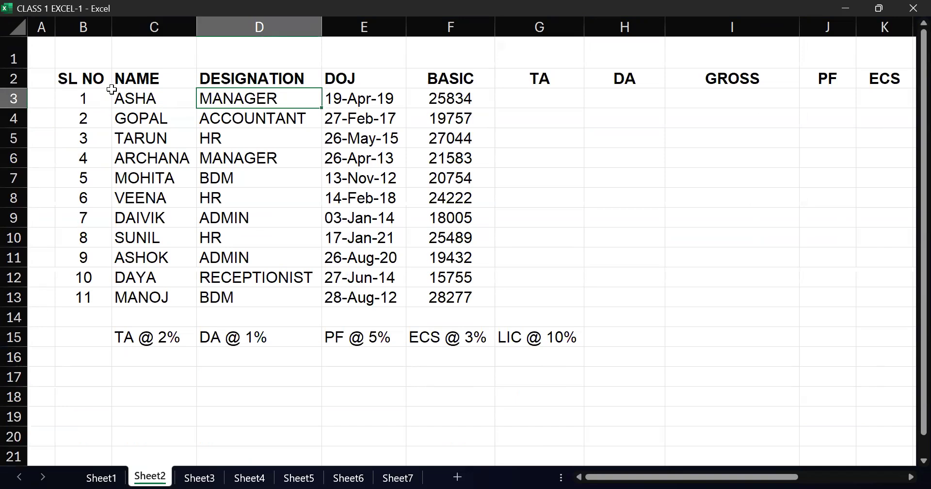
{"action": "key", "text": "Right"}
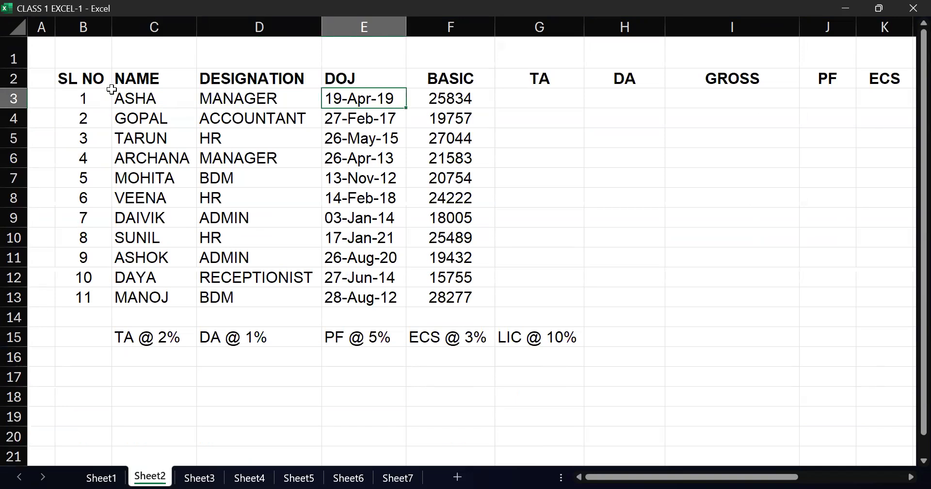
{"action": "key", "text": "Right"}
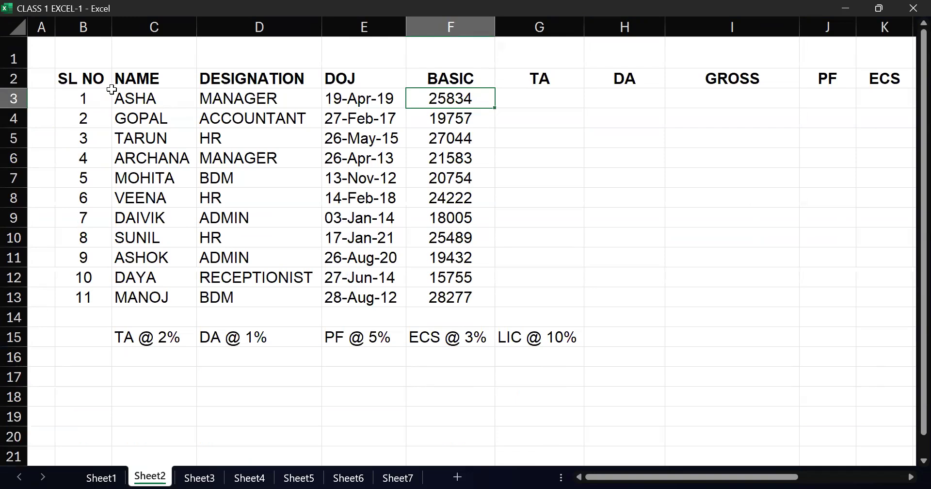
Calculate the first employee's TA in G3 as 2% of the basic salary with =F3*2%
{"action": "key", "text": "Right"}
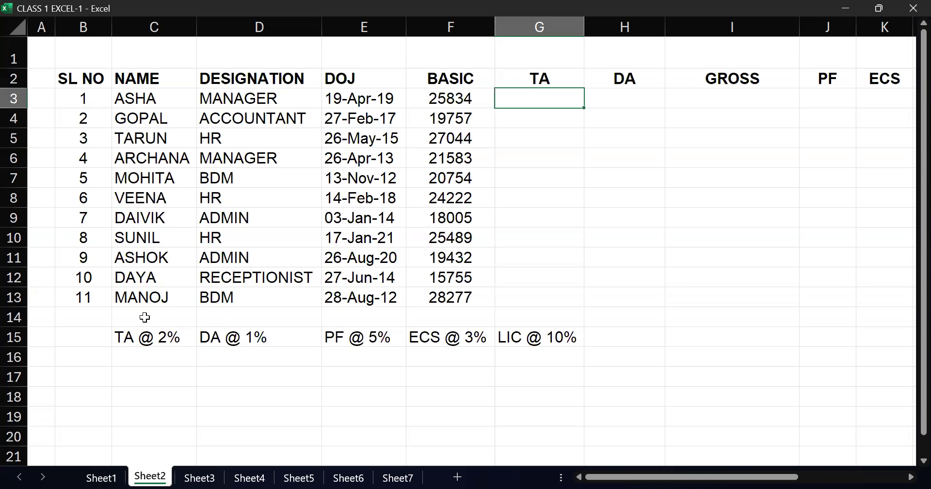
{"action": "type", "text": "="}
{"action": "left_click", "coordinate": [467, 98]}
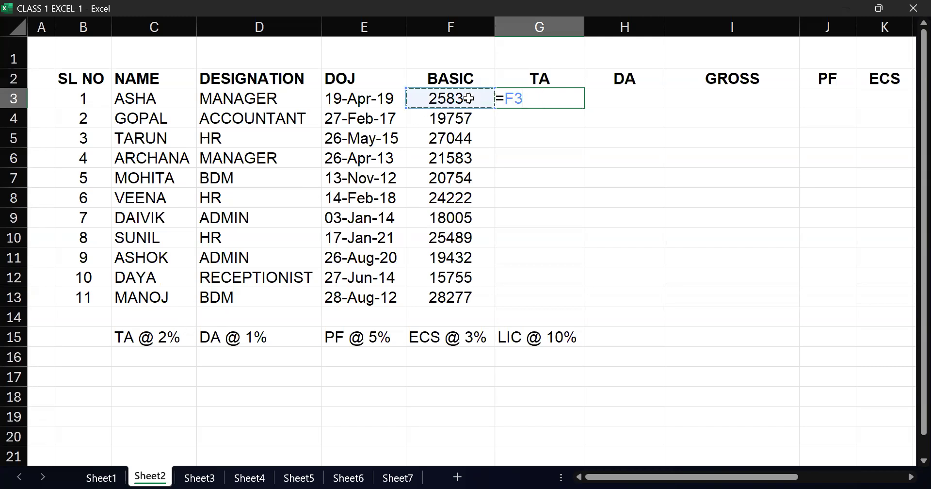
{"action": "key", "text": "BackSpace"}
{"action": "type", "text": "*2%"}
{"action": "key", "text": "Return"}
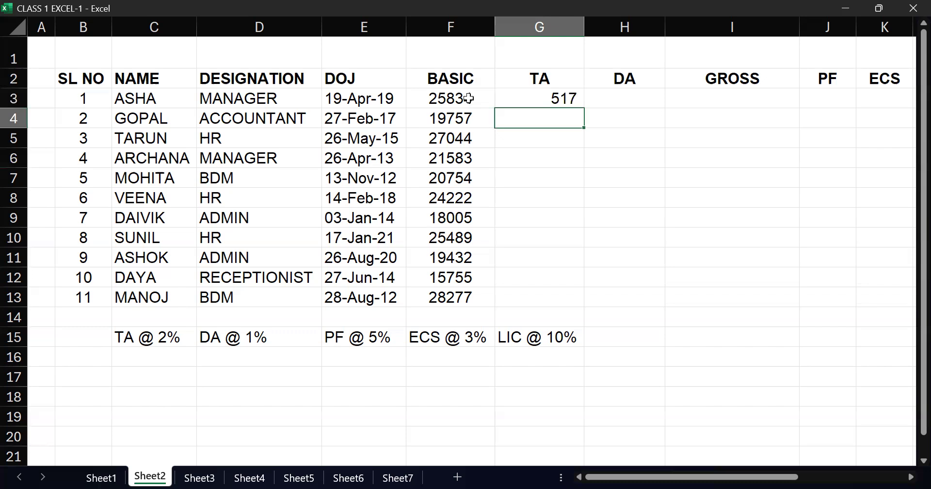
Try filling the TA formula from G3 down to G13, and undo the fill
{"action": "left_click", "coordinate": [525, 91]}
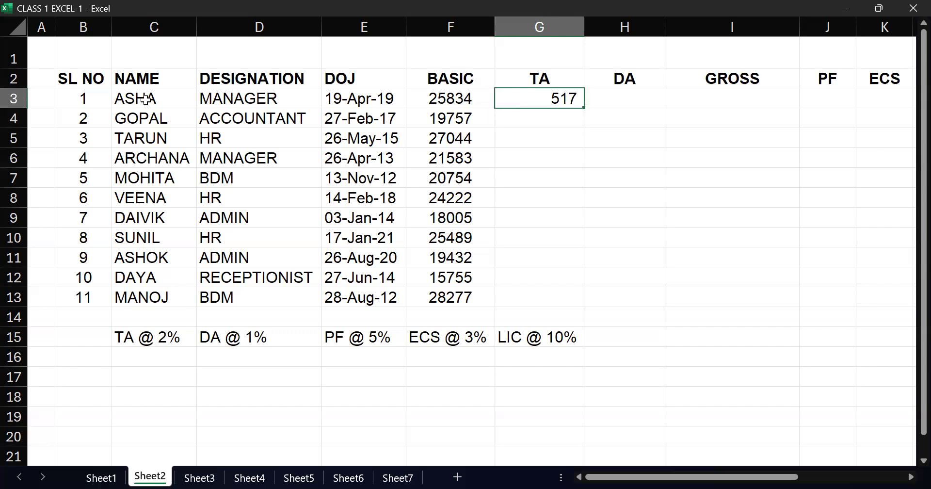
{"action": "left_click", "coordinate": [566, 118]}
{"action": "left_click", "coordinate": [576, 98]}
{"action": "double_click", "coordinate": [584, 108]}
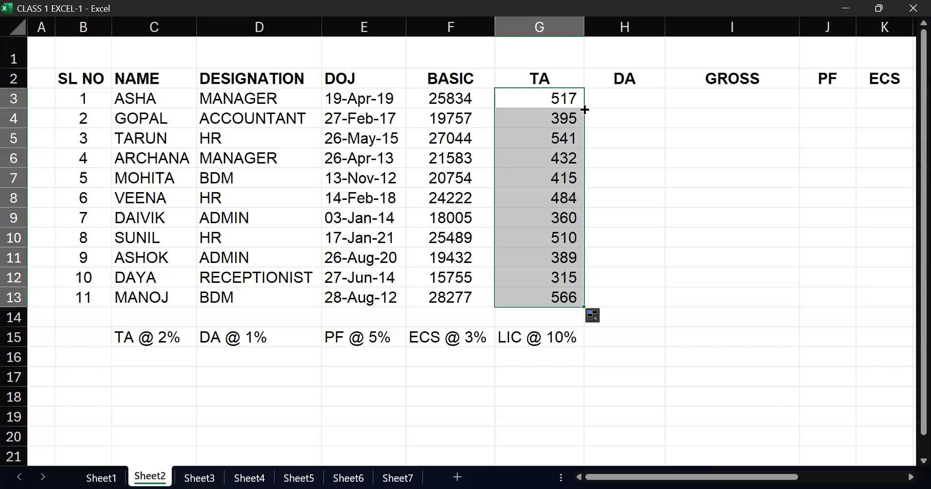
{"action": "left_click", "coordinate": [601, 170]}
{"action": "left_click", "coordinate": [575, 233]}
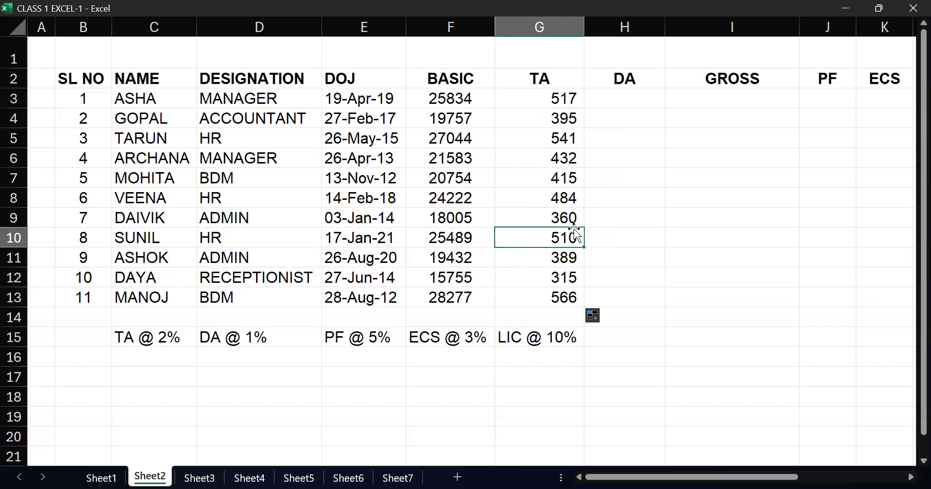
{"action": "key", "text": "ctrl+z"}
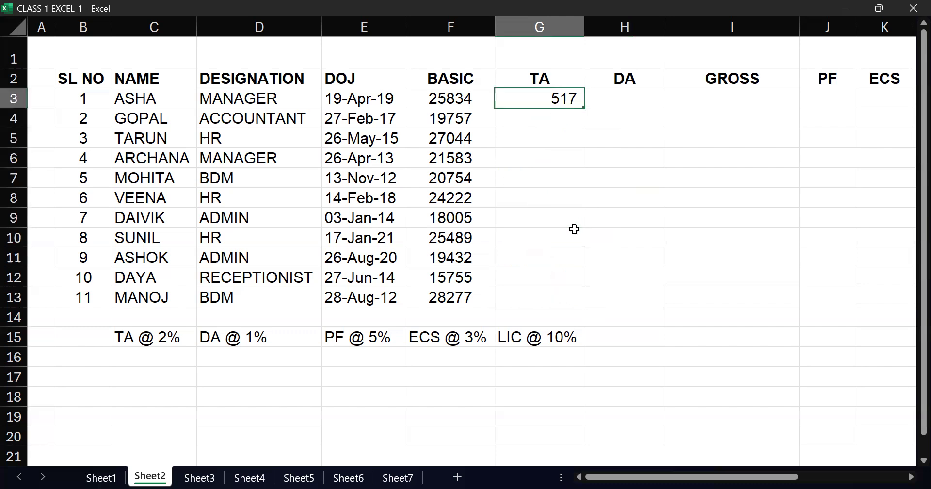
Re-enter the TA formula =F3*2% in cell G3
{"action": "type", "text": "="}
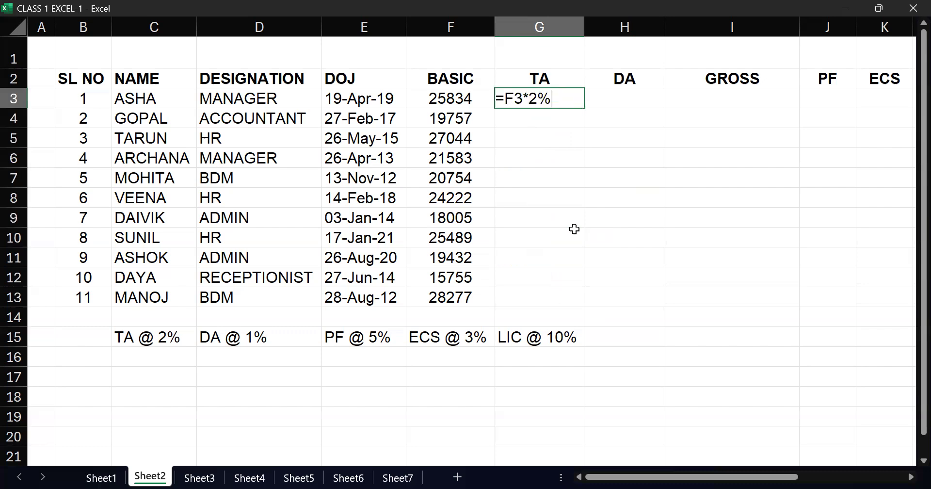
{"action": "left_click", "coordinate": [460, 97]}
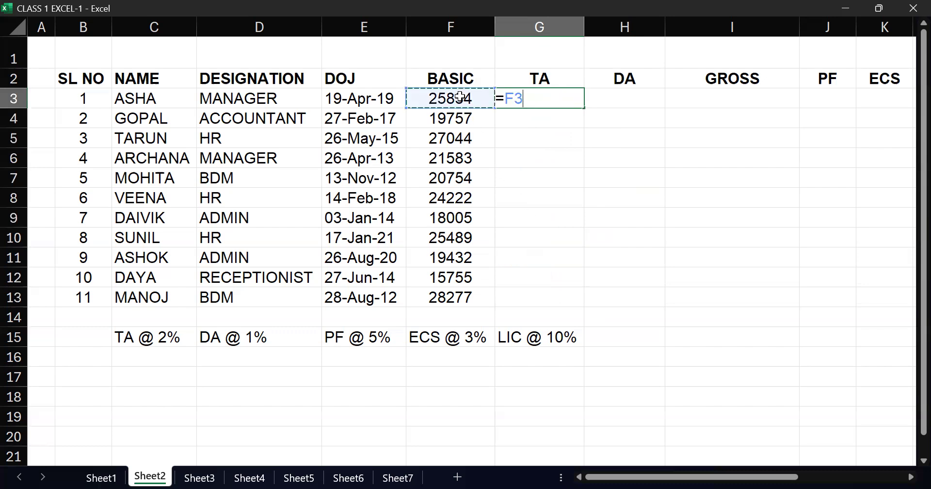
{"action": "type", "text": "*2%"}
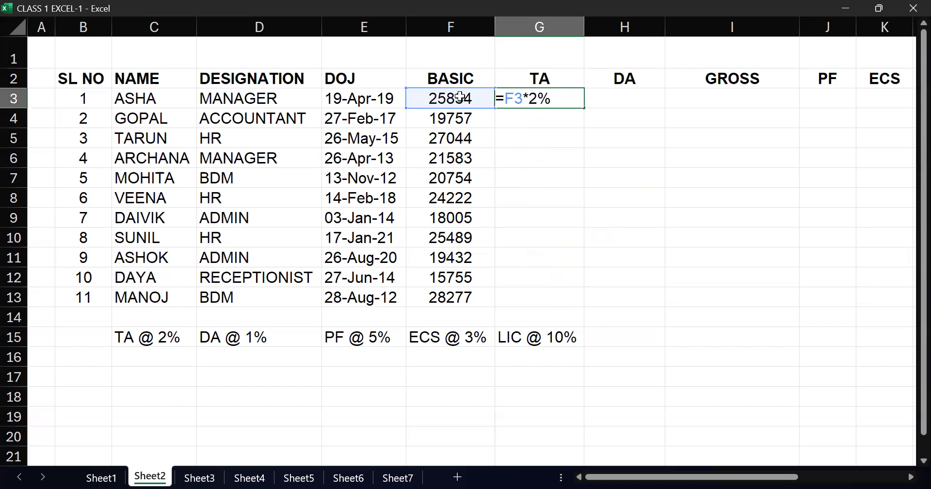
{"action": "key", "text": "Return"}
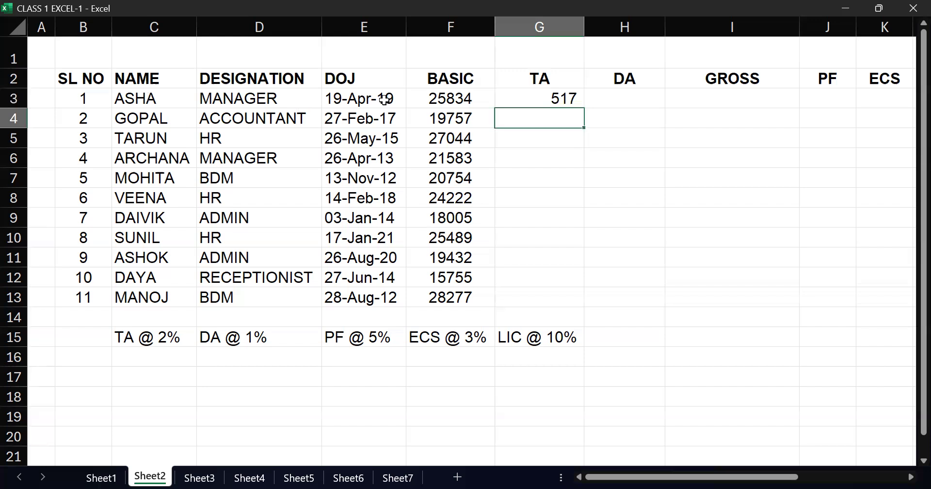
Try extending the TA formula from G3 down to G13 with the fill handle, and undo the fill
{"action": "left_click", "coordinate": [558, 97]}
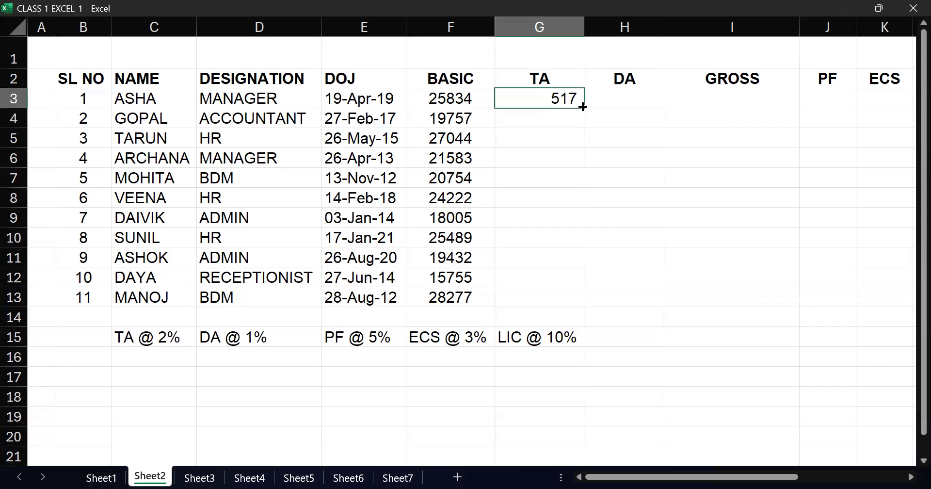
{"action": "left_click_drag", "start_coordinate": [585, 107], "coordinate": [566, 305]}
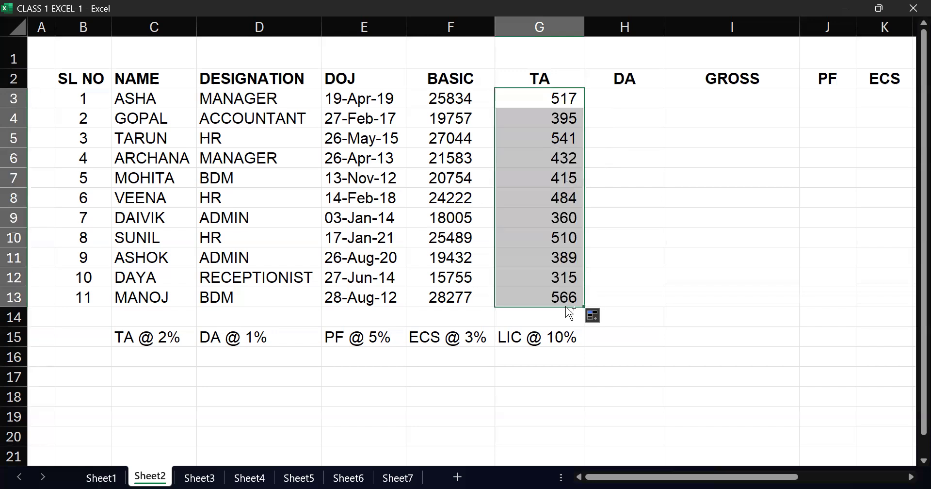
{"action": "key", "text": "ctrl+z"}
Try filling the TA formula from G3 down to G5 only, and undo the fill
{"action": "left_click", "coordinate": [582, 157]}
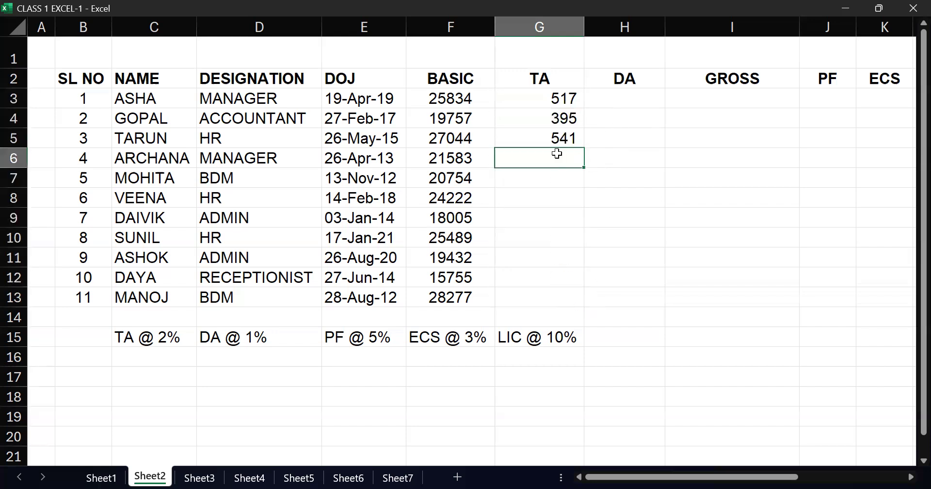
{"action": "left_click", "coordinate": [561, 114]}
{"action": "key", "text": "shift+Down"}
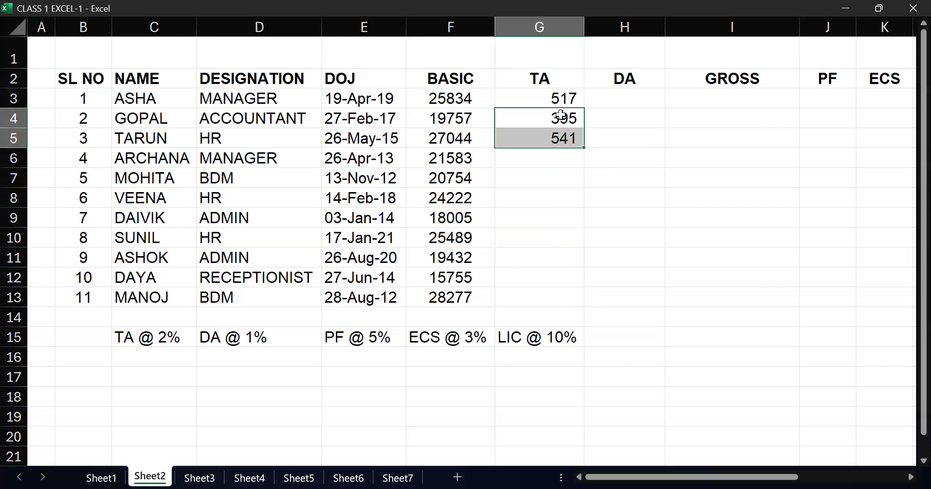
{"action": "key", "text": "ctrl+z"}
Try auto-filling the TA formula from G3 to the table's last row, check the copied cells, and undo the fill
{"action": "double_click", "coordinate": [584, 108]}
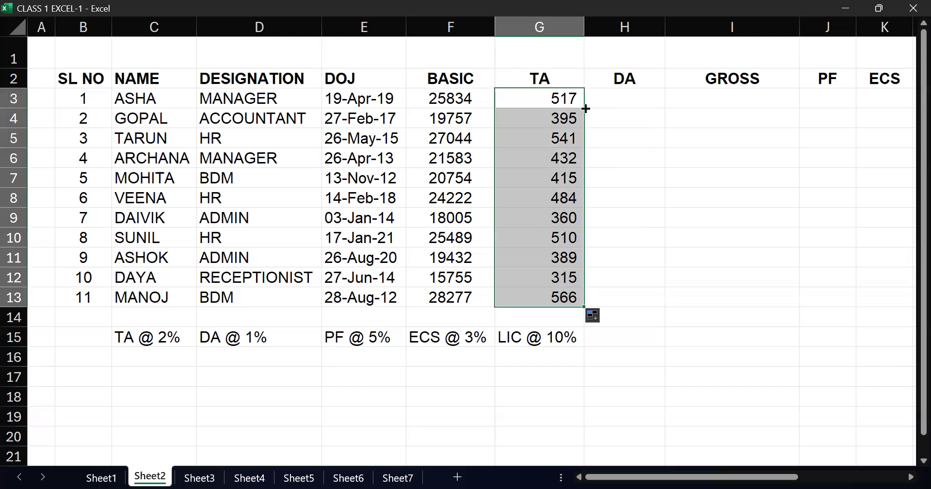
{"action": "scroll", "coordinate": [607, 259], "scroll_direction": "down", "scroll_amount": 1}
{"action": "left_click", "coordinate": [633, 221]}
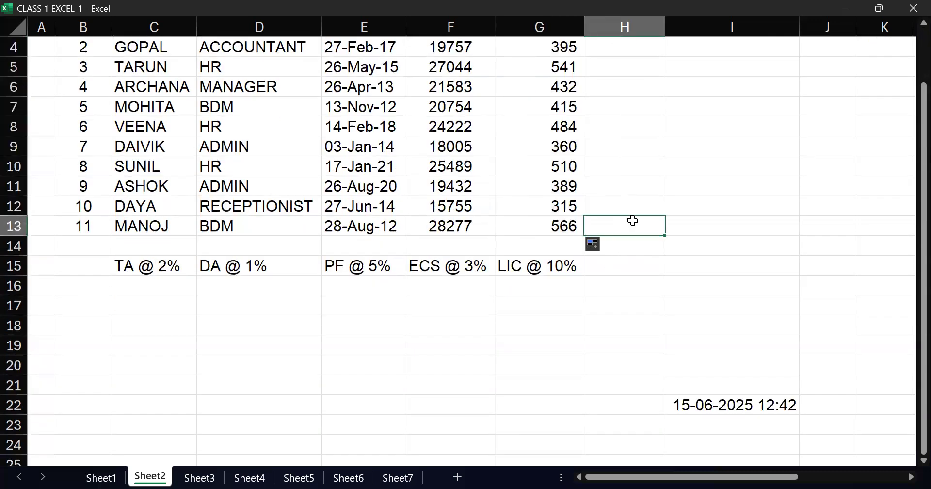
{"action": "key", "text": "ctrl+Home"}
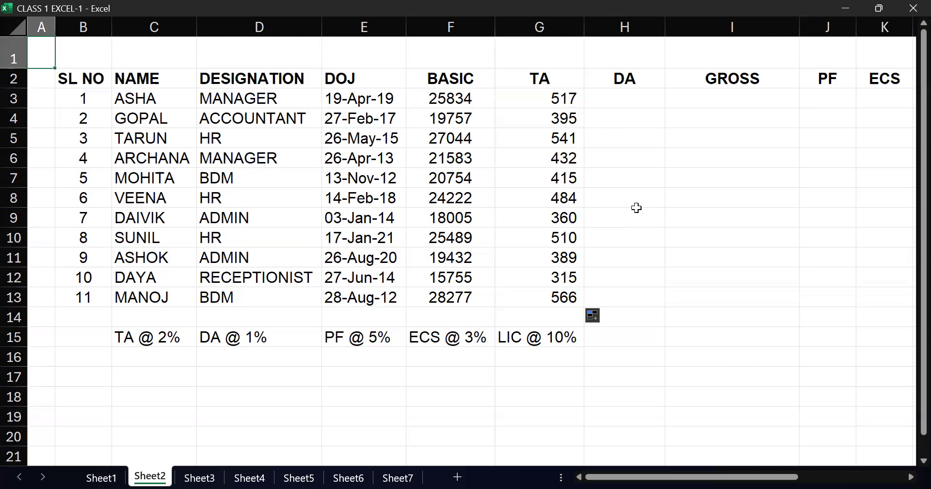
{"action": "left_click", "coordinate": [535, 99]}
{"action": "left_click", "coordinate": [543, 138]}
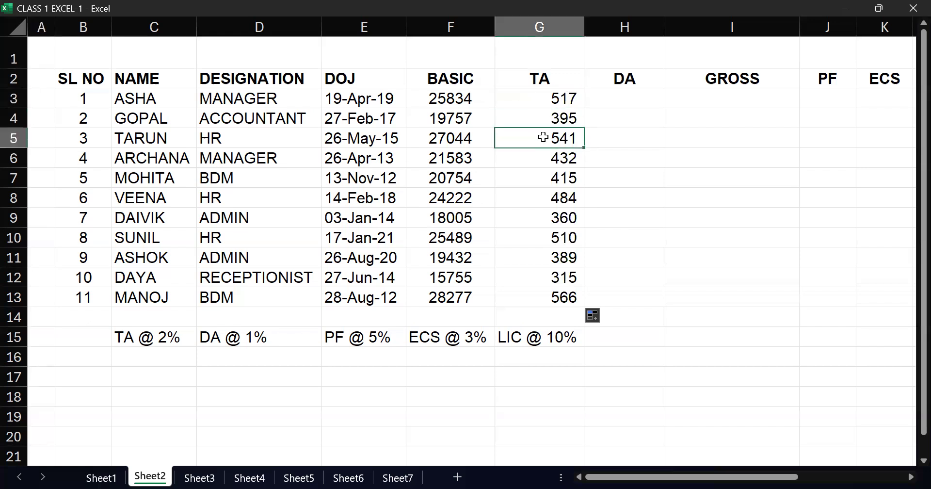
{"action": "key", "text": "ctrl+z"}
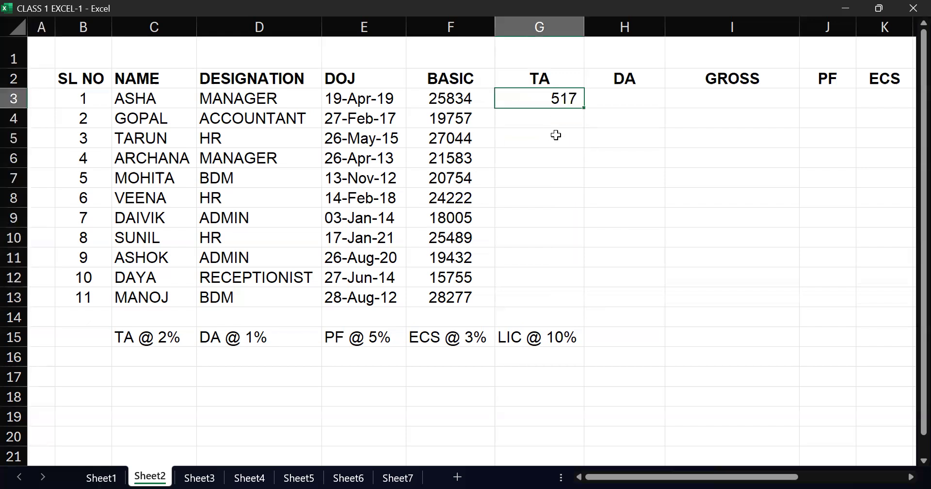
Try the Fill Down command on the TA formula over G3:G13, and undo it
{"action": "key", "text": "shift+Down"}
{"action": "key", "text": "shift+Down"}
{"action": "key", "text": "shift+Down"}
{"action": "key", "text": "shift+Down"}
{"action": "key", "text": "shift+Down"}
{"action": "key", "text": "shift+Down"}
{"action": "key", "text": "shift+Down"}
{"action": "key", "text": "shift+Down"}
{"action": "key", "text": "shift+Down"}
{"action": "key", "text": "shift+Down"}
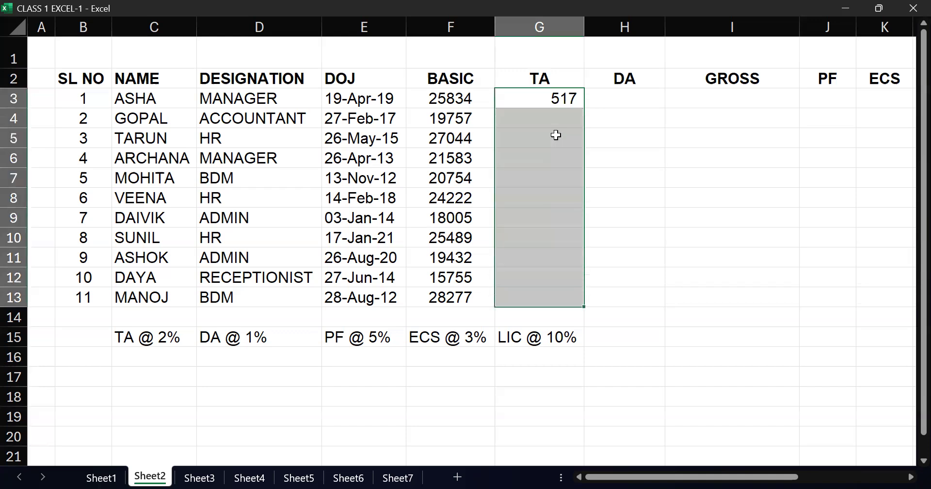
{"action": "key", "text": "ctrl+d"}
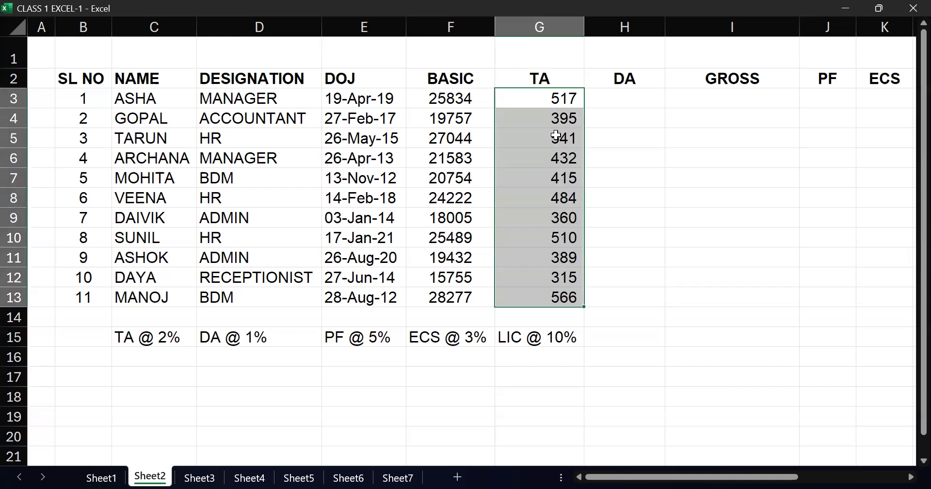
{"action": "left_click", "coordinate": [616, 133]}
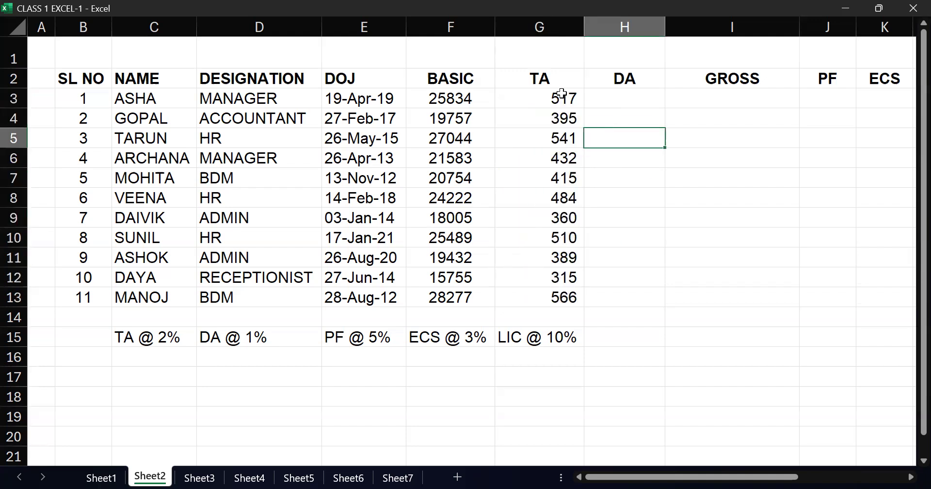
{"action": "key", "text": "ctrl+z"}
Repeat Fill Down for the TA formula over G3:G13, check G4 and G3, and undo it again
{"action": "left_click", "coordinate": [562, 95]}
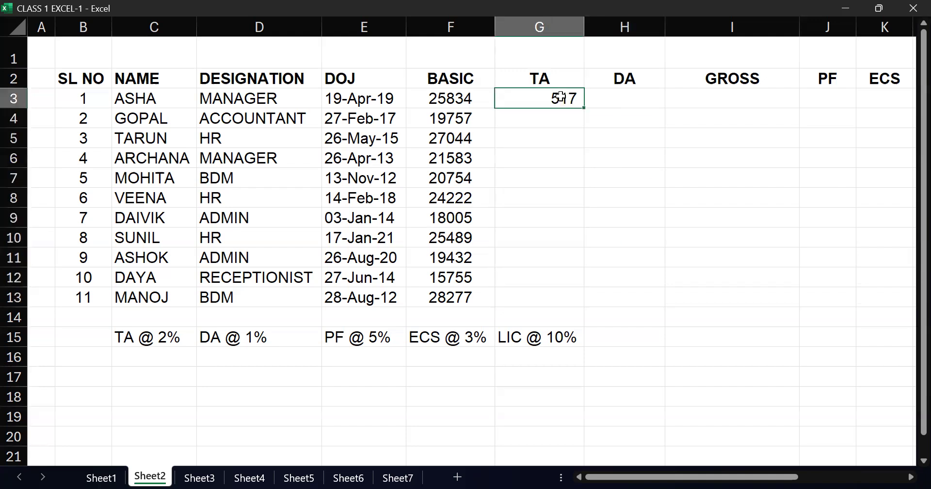
{"action": "key", "text": "shift+Down"}
{"action": "key", "text": "shift+Down"}
{"action": "key", "text": "shift+Down"}
{"action": "key", "text": "shift+Down"}
{"action": "key", "text": "shift+Down"}
{"action": "key", "text": "shift+Down"}
{"action": "key", "text": "shift+Down"}
{"action": "key", "text": "shift+Down"}
{"action": "key", "text": "shift+Down"}
{"action": "key", "text": "shift+Down"}
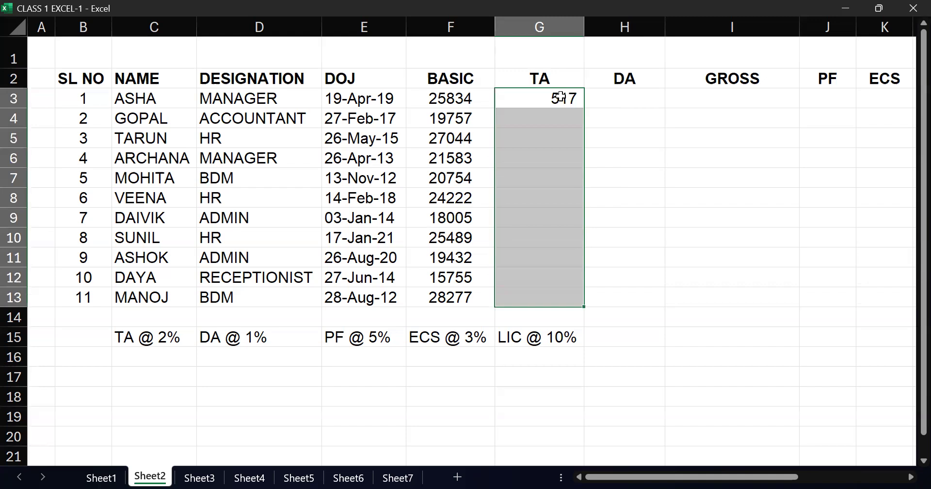
{"action": "key", "text": "ctrl+d"}
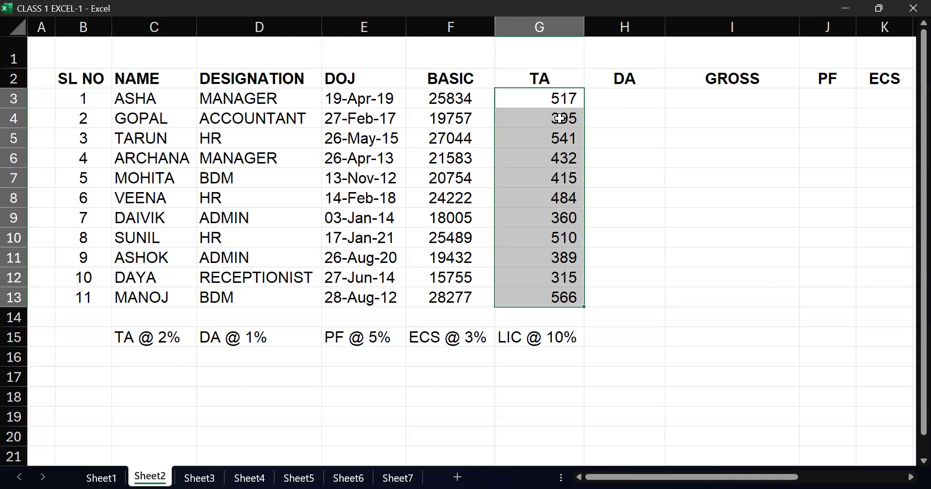
{"action": "left_click", "coordinate": [561, 118]}
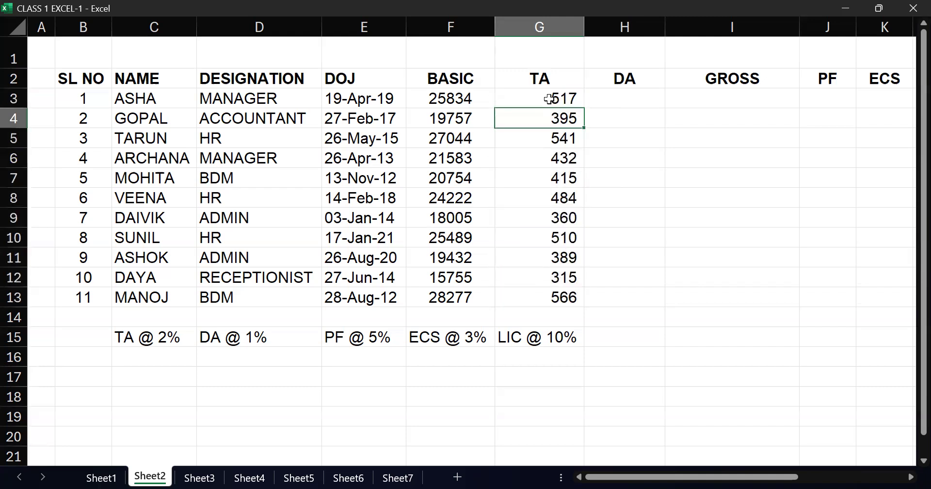
{"action": "left_click", "coordinate": [554, 99]}
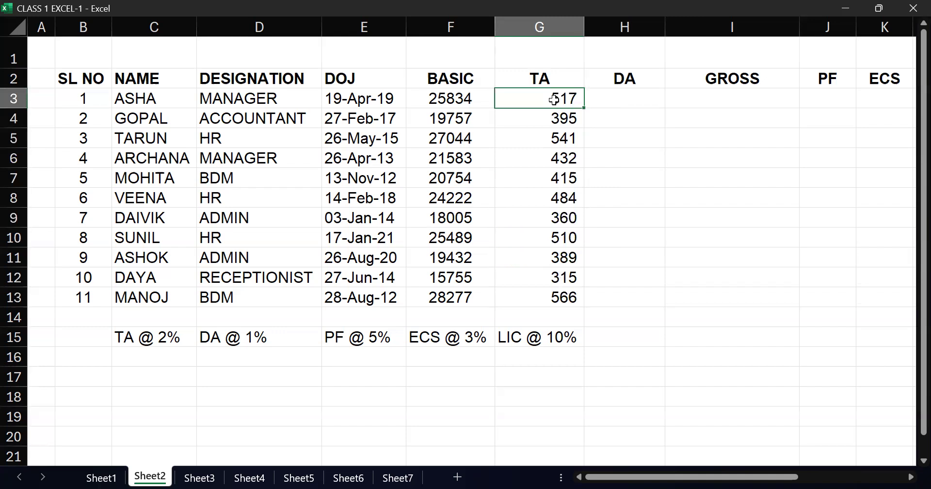
{"action": "key", "text": "ctrl+z"}
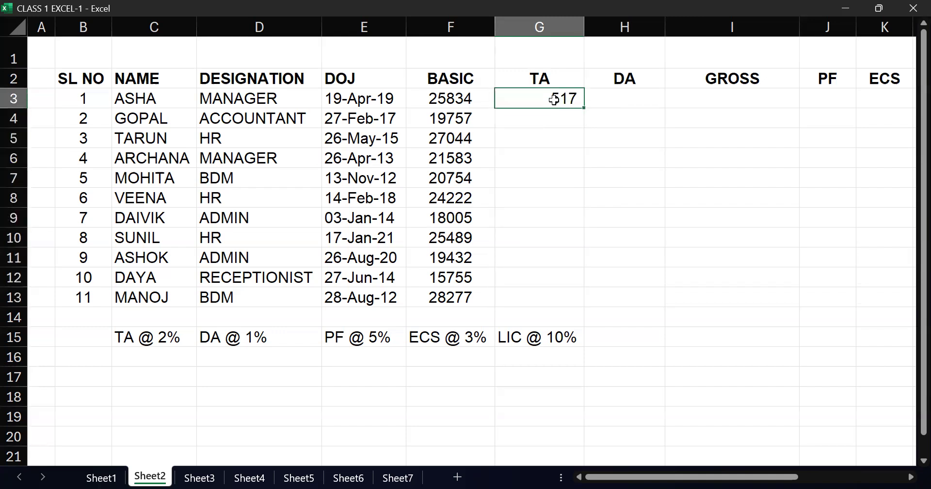
Use Fill Down to copy the TA formula from G3 over the shorter range G3:G11
{"action": "key", "text": "shift+Down"}
{"action": "key", "text": "shift+Down"}
{"action": "key", "text": "shift+Down"}
{"action": "key", "text": "shift+Down"}
{"action": "key", "text": "shift+Down"}
{"action": "key", "text": "shift+Down"}
{"action": "key", "text": "shift+Down"}
{"action": "key", "text": "shift+Down"}
{"action": "key", "text": "shift+Down"}
{"action": "key", "text": "shift+Up"}
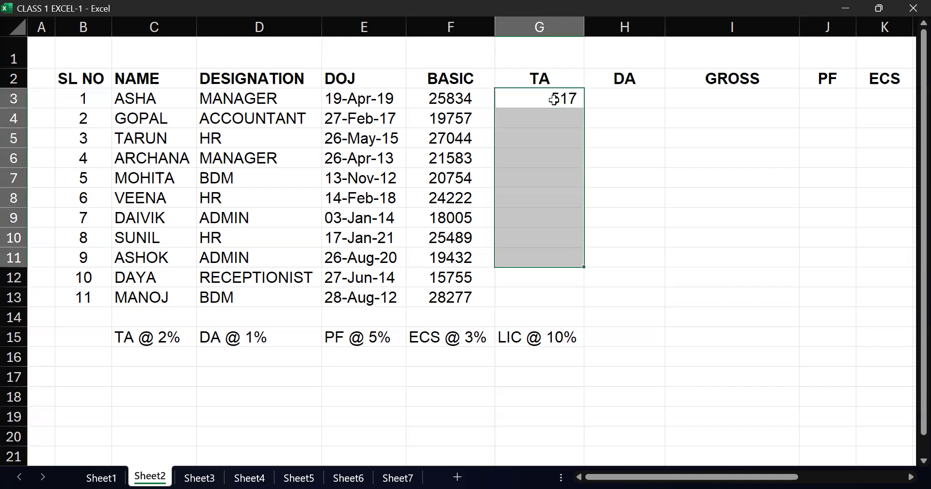
{"action": "key", "text": "ctrl+d"}
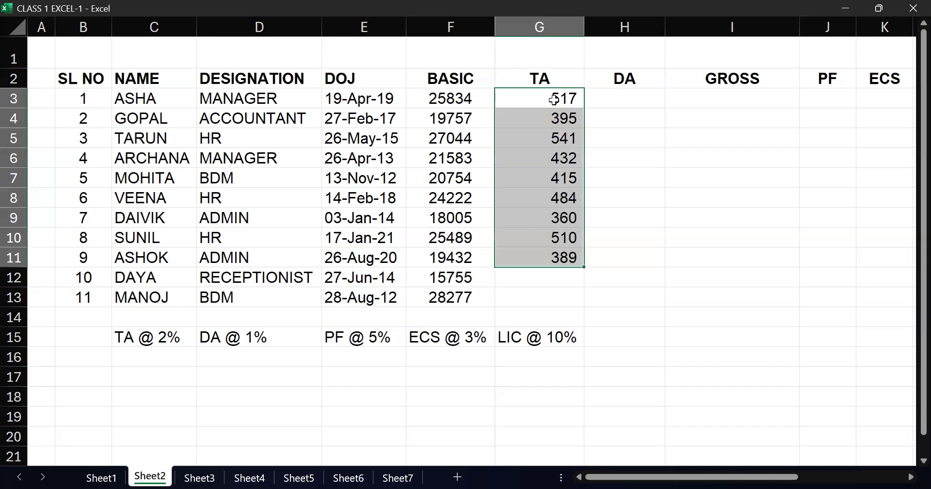
Clear the filled TA cells G4:G11, keeping the formula in G3
{"action": "left_click", "coordinate": [614, 257]}
{"action": "left_click", "coordinate": [568, 257]}
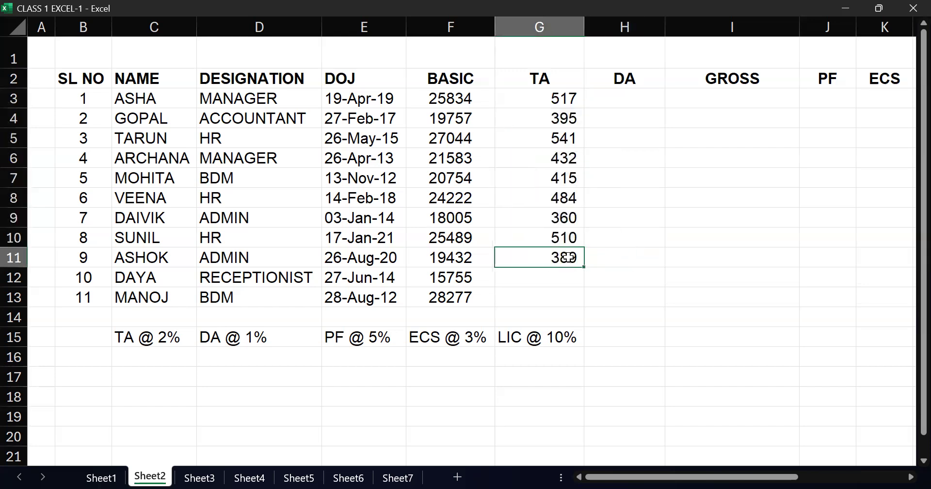
{"action": "key", "text": "shift+Up"}
{"action": "key", "text": "shift+Up"}
{"action": "key", "text": "shift+Up"}
{"action": "key", "text": "shift+Up"}
{"action": "key", "text": "shift+Up"}
{"action": "key", "text": "shift+Up"}
{"action": "key", "text": "shift+Up"}
{"action": "key", "text": "Delete"}
{"action": "left_click", "coordinate": [589, 143]}
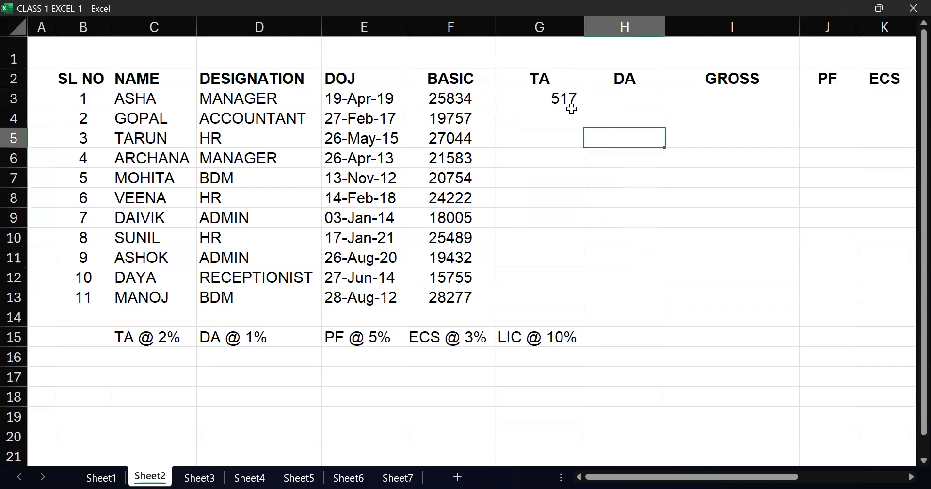
Auto-fill the TA column from G3 to the last employee row, and undo the fill
{"action": "left_click", "coordinate": [573, 98]}
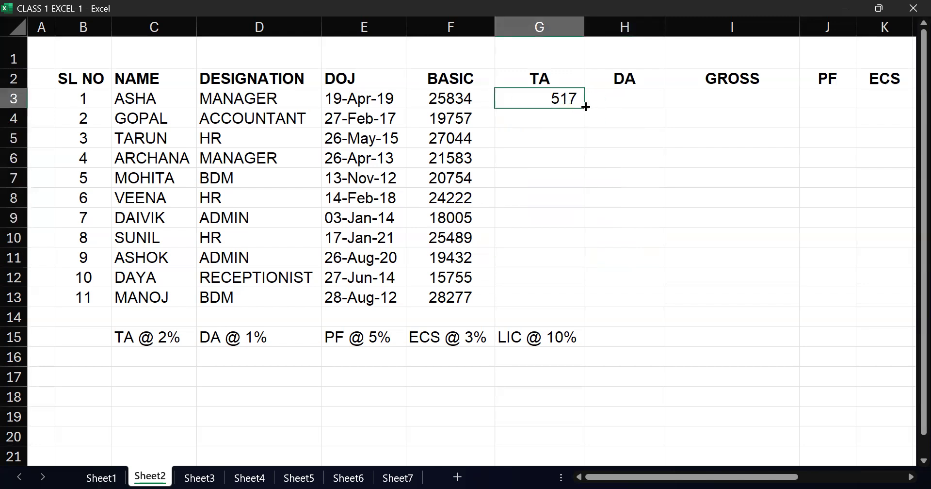
{"action": "double_click", "coordinate": [585, 107]}
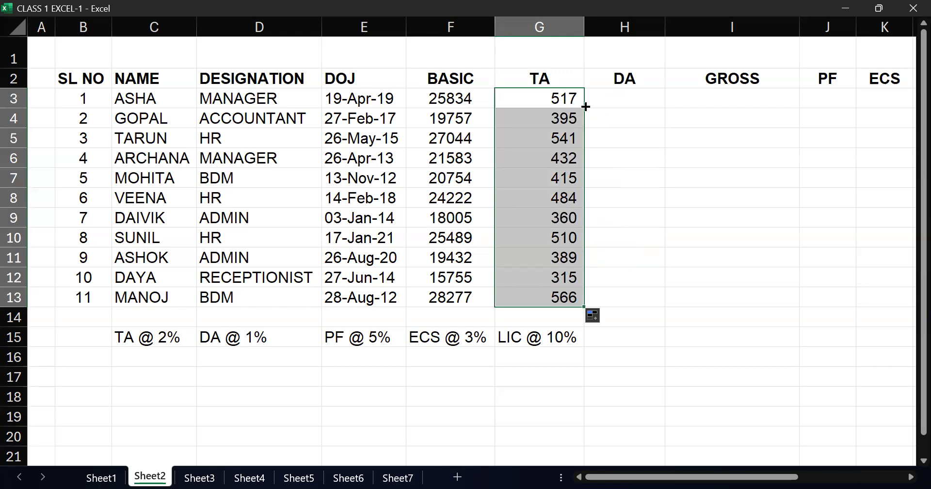
{"action": "key", "text": "ctrl+z"}
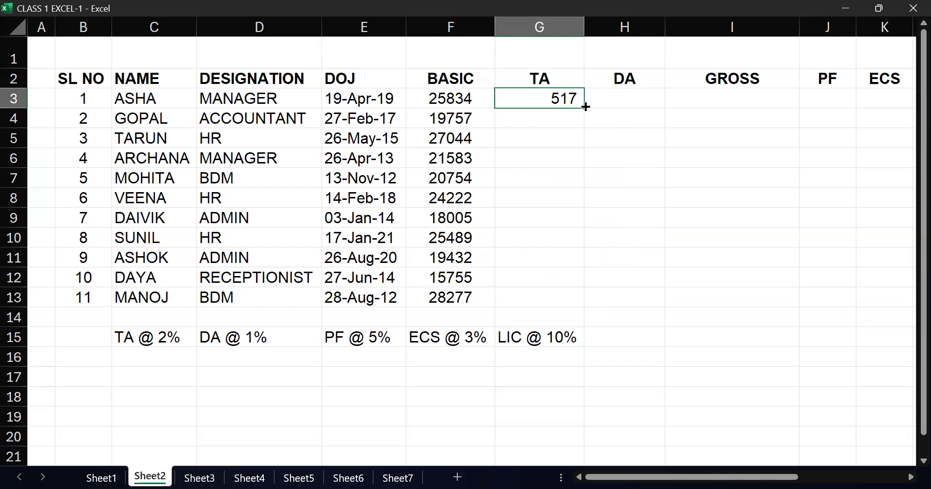
Fill the TA formula from G3 down to G12, and copy G12 into G13
{"action": "left_click_drag", "start_coordinate": [585, 107], "coordinate": [572, 279]}
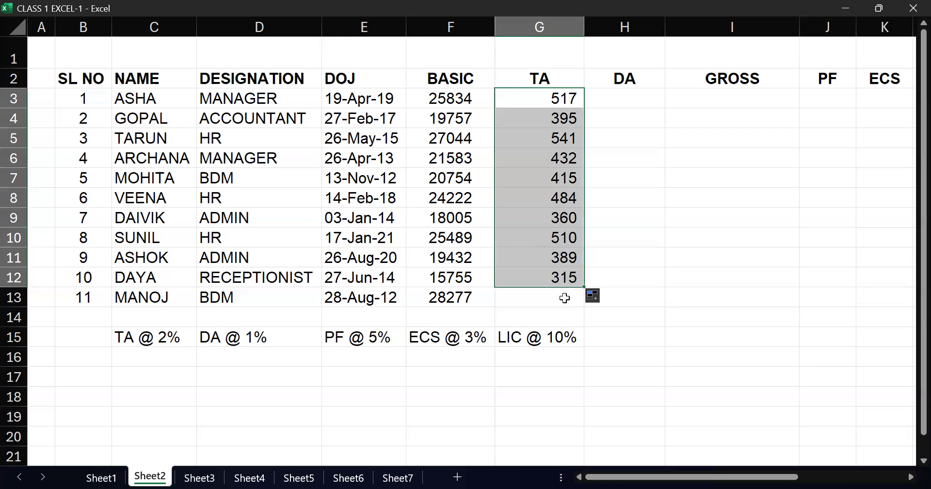
{"action": "left_click", "coordinate": [562, 297]}
{"action": "left_click", "coordinate": [567, 277]}
{"action": "key", "text": "ctrl+c"}
{"action": "key", "text": "Down"}
{"action": "key", "text": "Return"}
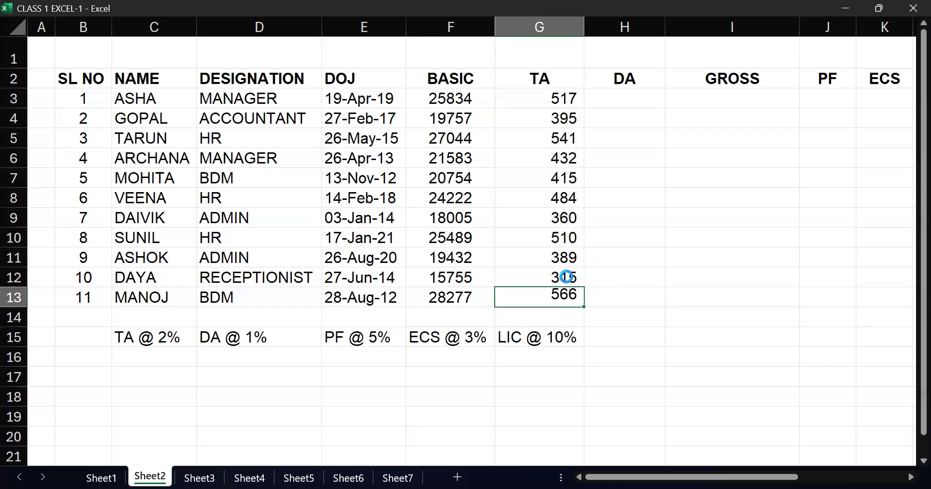
Undo the TA copy in G13 and the fill in G4:G12, returning to cell G3
{"action": "key", "text": "Up"}
{"action": "key", "text": "Up"}
{"action": "key", "text": "Up"}
{"action": "key", "text": "Up"}
{"action": "key", "text": "Up"}
{"action": "key", "text": "Up"}
{"action": "key", "text": "Up"}
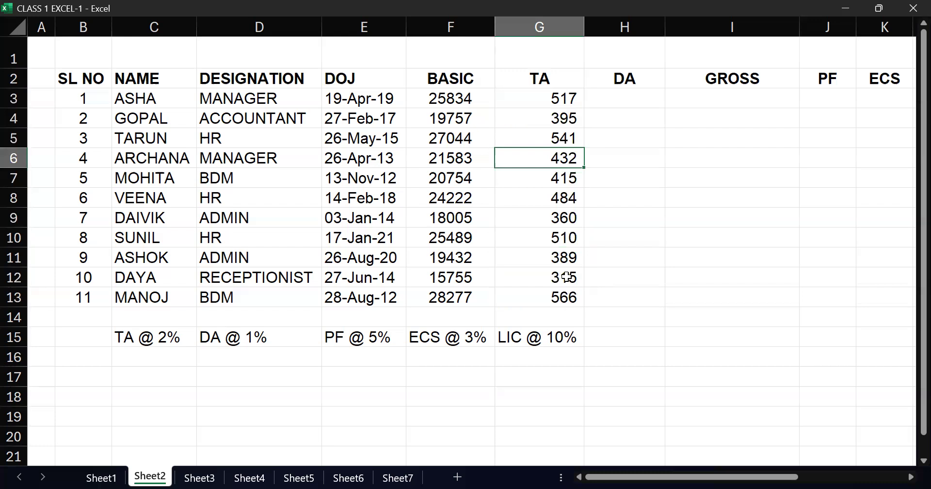
{"action": "key", "text": "ctrl+z"}
{"action": "key", "text": "ctrl+z"}
{"action": "key", "text": "ctrl+z"}
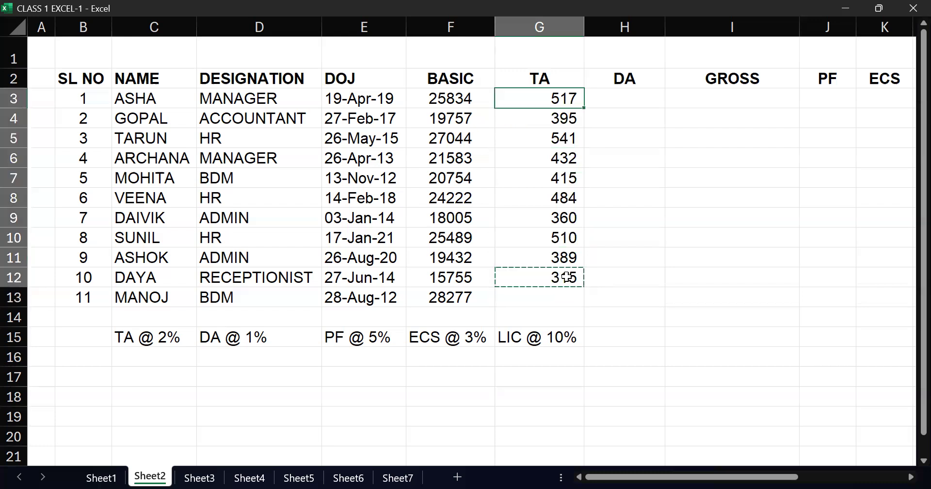
{"action": "key", "text": "Down"}
{"action": "key", "text": "Up"}
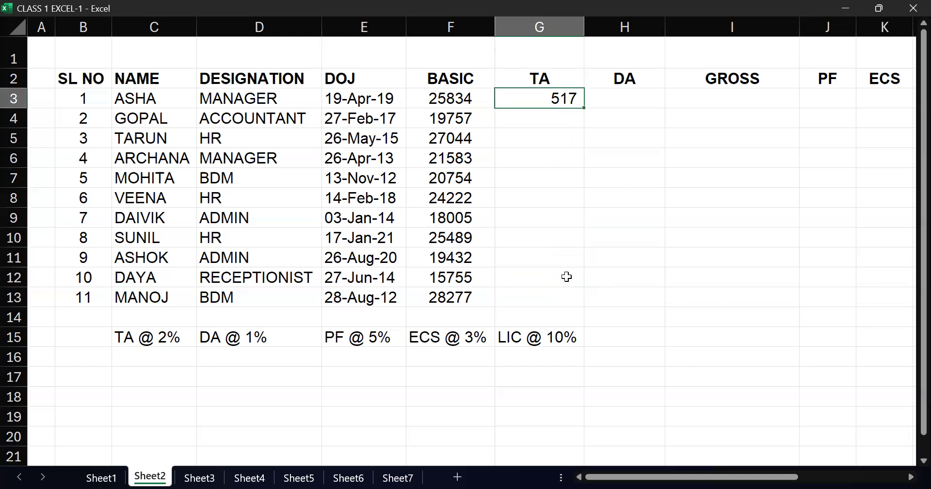
Copy the TA formula from G3 and paste it into G4:G13 for the remaining employees
{"action": "key", "text": "ctrl+c"}
{"action": "key", "text": "Down"}
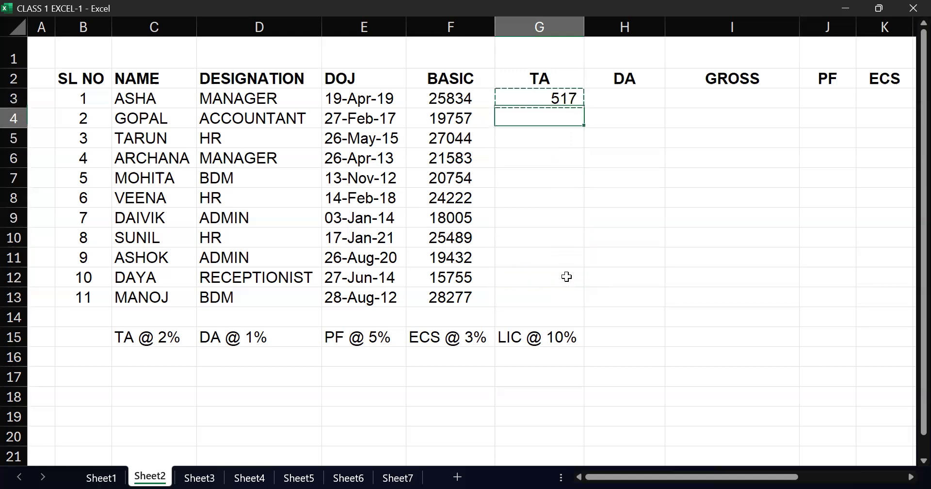
{"action": "key", "text": "shift+Down"}
{"action": "key", "text": "shift+Down"}
{"action": "key", "text": "shift+Down"}
{"action": "key", "text": "shift+Down"}
{"action": "key", "text": "shift+Down"}
{"action": "key", "text": "shift+Down"}
{"action": "key", "text": "shift+Down"}
{"action": "key", "text": "shift+Down"}
{"action": "key", "text": "shift+Down"}
{"action": "key", "text": "shift+Down"}
{"action": "key", "text": "shift+Up"}
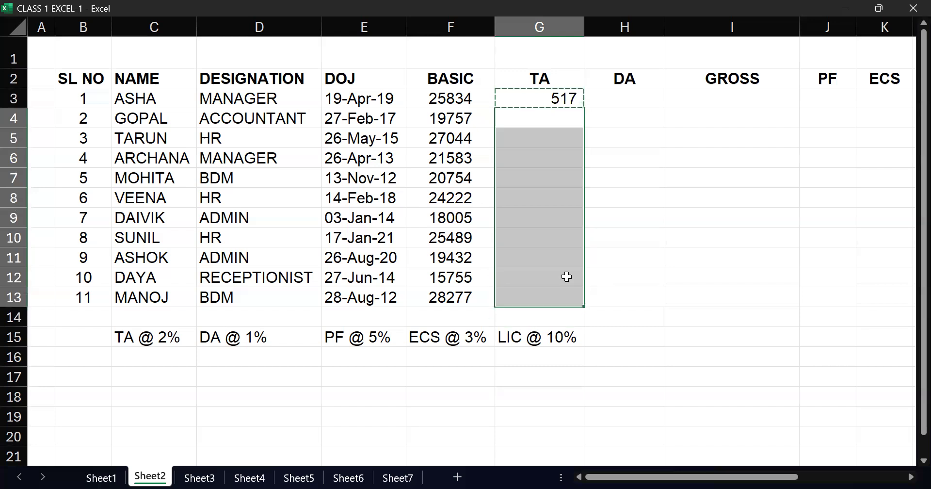
{"action": "key", "text": "Return"}
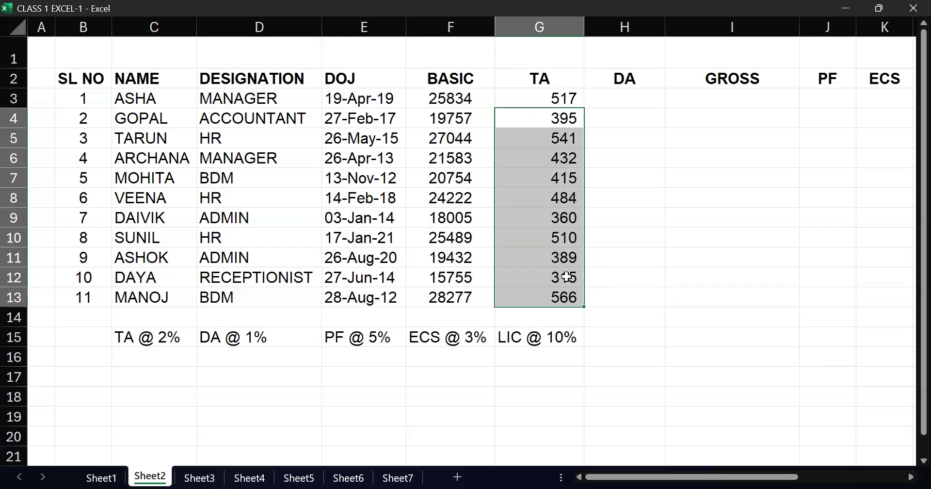
Calculate ASHA's DA in H3 with =F3*1% and auto-fill the formula down to H13
{"action": "left_click", "coordinate": [661, 136]}
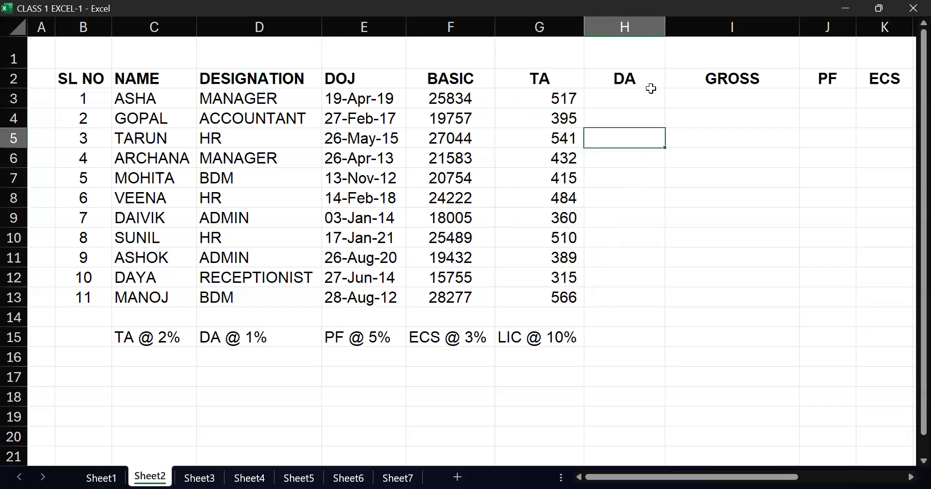
{"action": "left_click", "coordinate": [639, 103]}
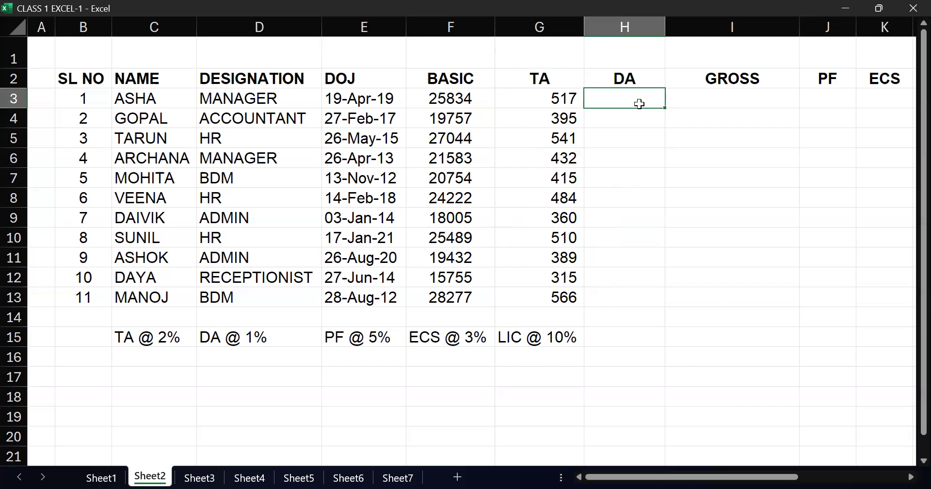
{"action": "type", "text": "="}
{"action": "key", "text": "Left"}
{"action": "key", "text": "Left"}
{"action": "type", "text": "*"}
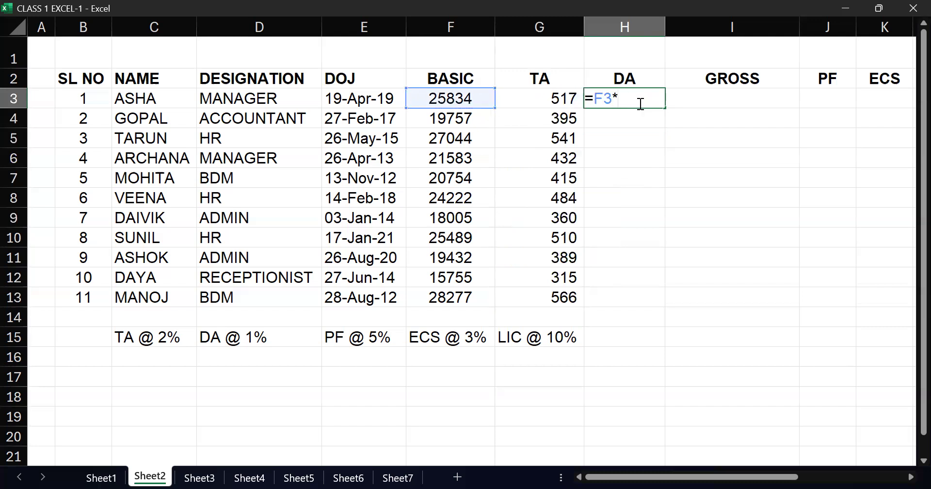
{"action": "type", "text": "1%"}
{"action": "key", "text": "Return"}
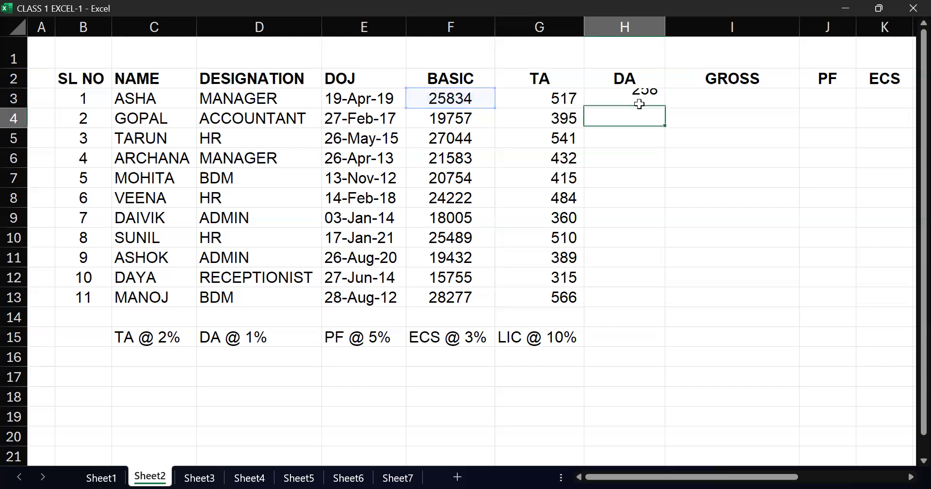
{"action": "left_click", "coordinate": [639, 102]}
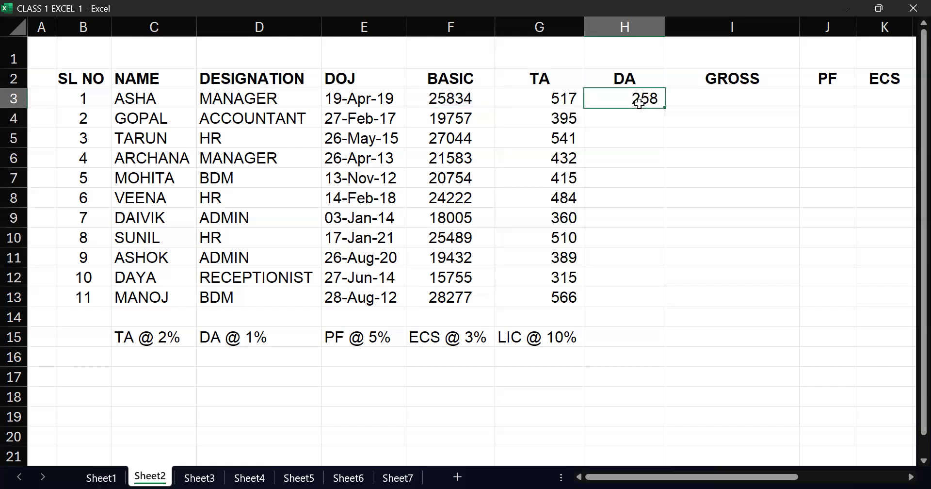
{"action": "double_click", "coordinate": [665, 107]}
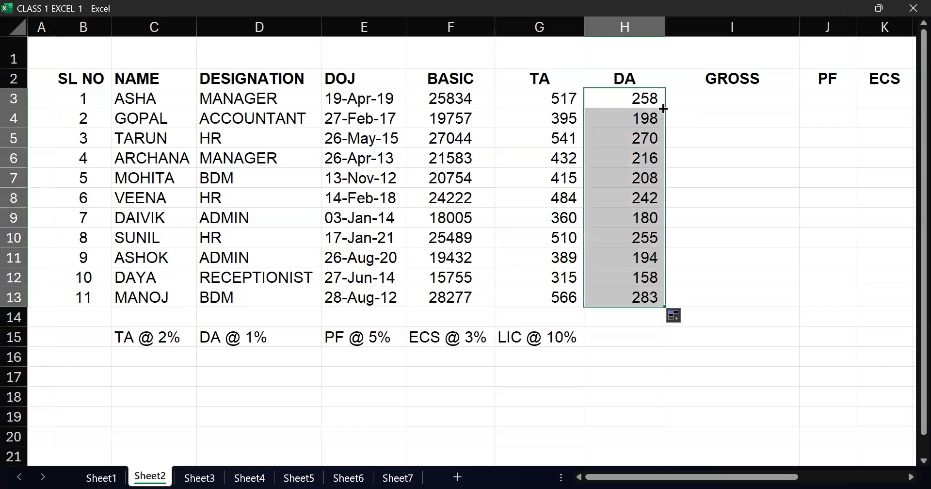
Calculate GROSS in I3 by adding BASIC, TA and DA with =F3+G3+H3, and fill the formula down to I13
{"action": "left_click", "coordinate": [707, 102]}
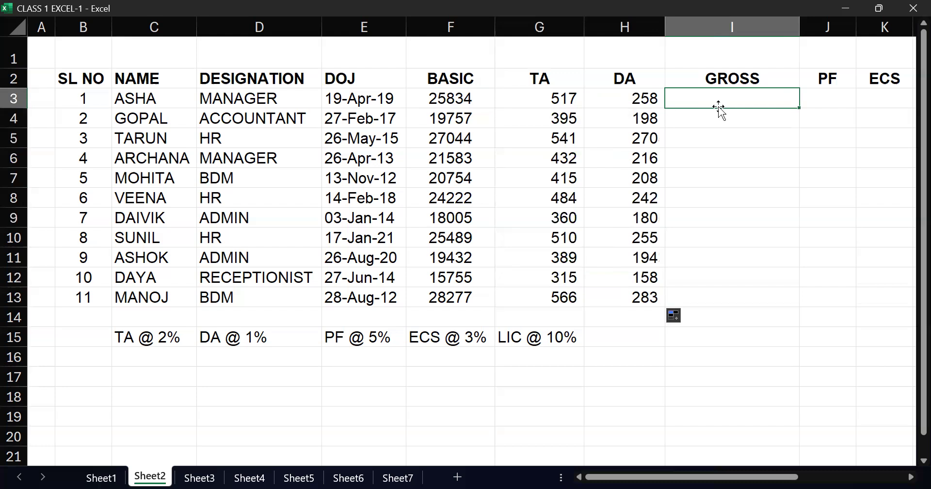
{"action": "type", "text": "="}
{"action": "key", "text": "Left"}
{"action": "key", "text": "Left"}
{"action": "key", "text": "Left"}
{"action": "type", "text": "+"}
{"action": "key", "text": "Left"}
{"action": "key", "text": "Left"}
{"action": "type", "text": "+"}
{"action": "key", "text": "Left"}
{"action": "key", "text": "Left"}
{"action": "key", "text": "Right"}
{"action": "key", "text": "Return"}
{"action": "key", "text": "Up"}
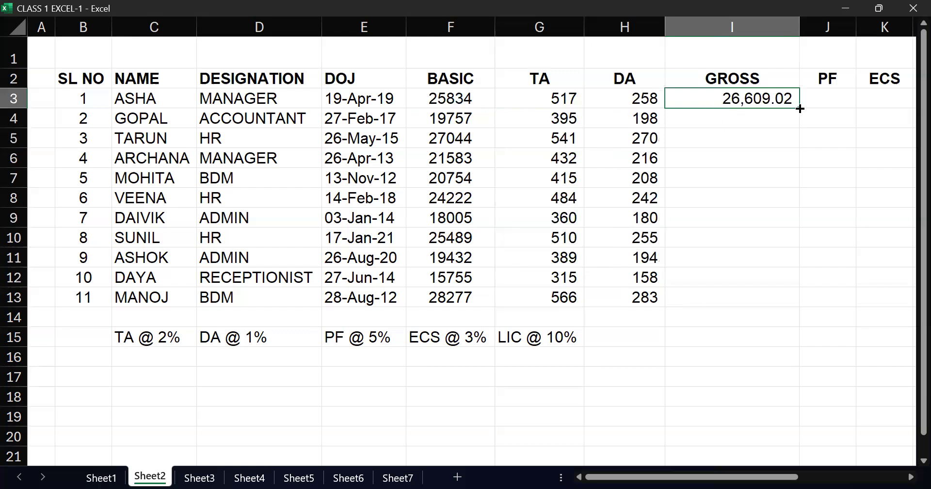
{"action": "left_click_drag", "start_coordinate": [799, 109], "coordinate": [799, 306]}
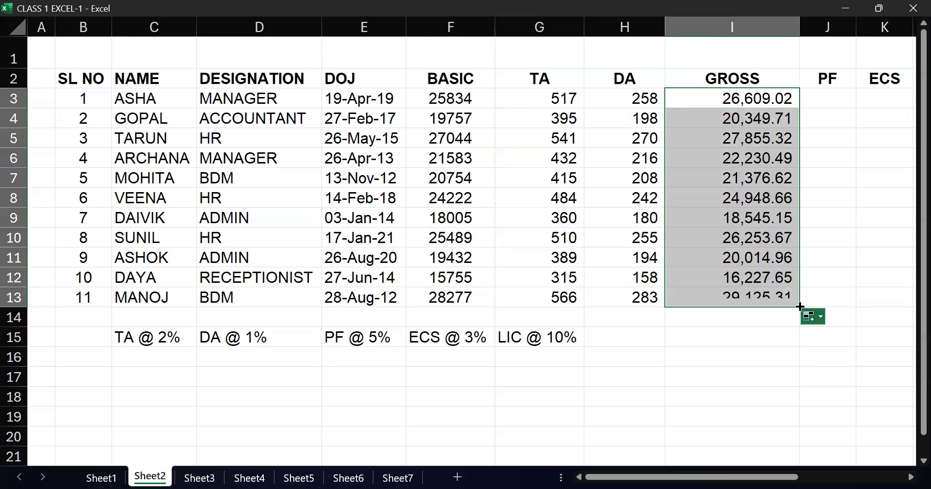
Calculate PF in J3 with =I3*5% and auto-fill the formula down to J13
{"action": "left_click", "coordinate": [734, 172]}
{"action": "key", "text": "Up"}
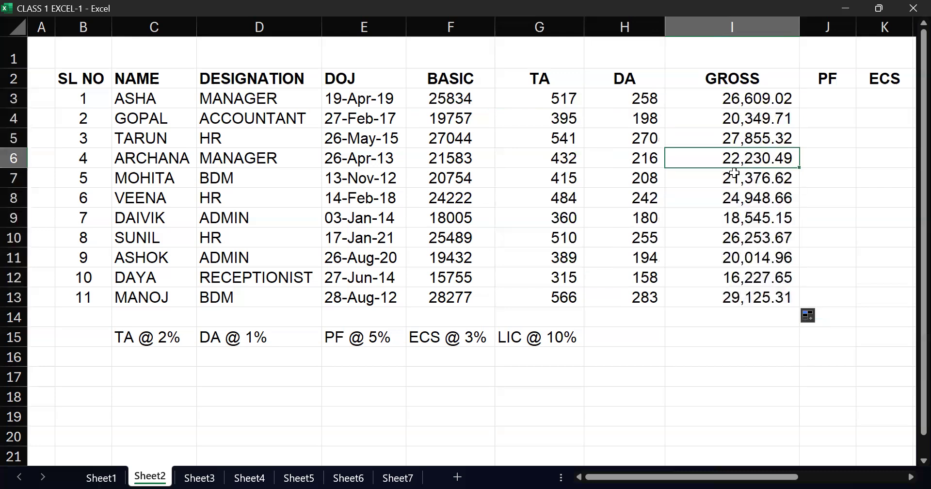
{"action": "key", "text": "Right"}
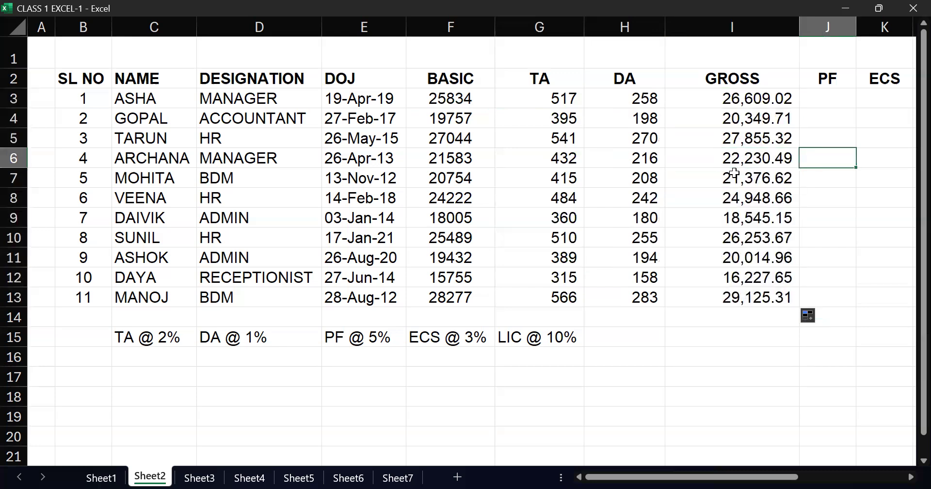
{"action": "key", "text": "Up"}
{"action": "key", "text": "Up"}
{"action": "key", "text": "Up"}
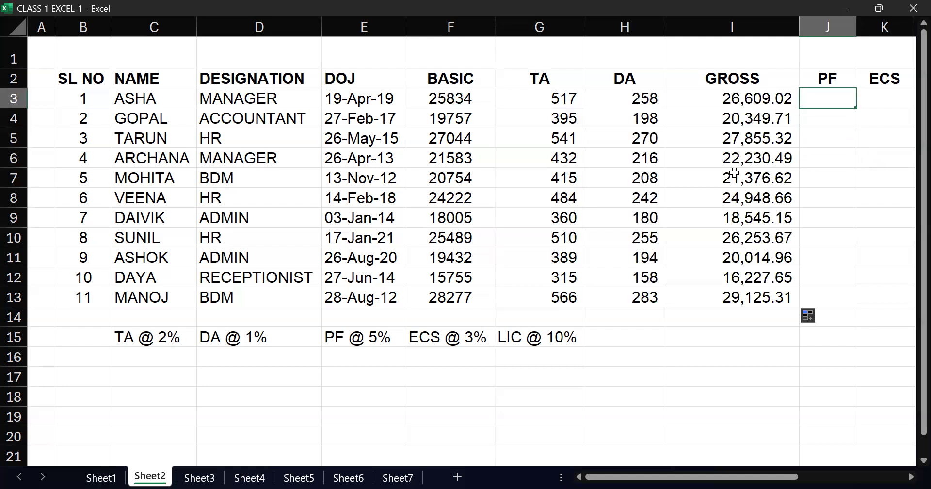
{"action": "type", "text": "="}
{"action": "key", "text": "Left"}
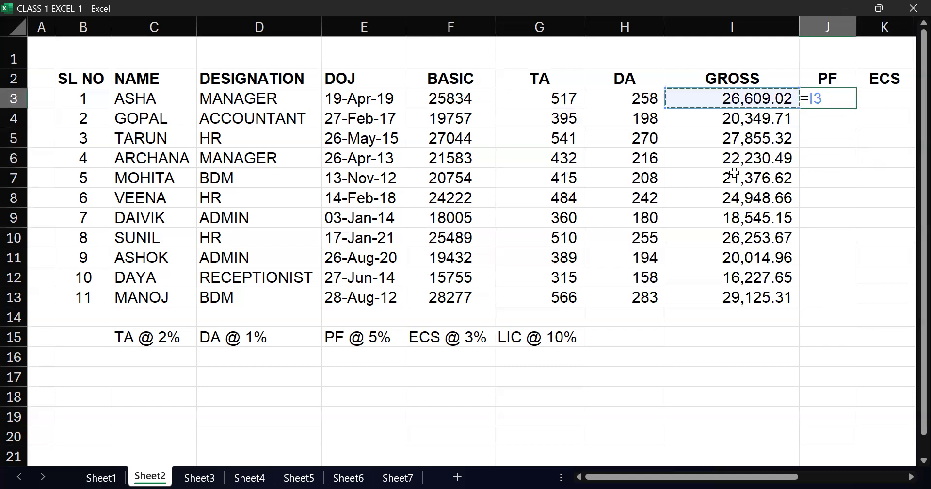
{"action": "type", "text": "*"}
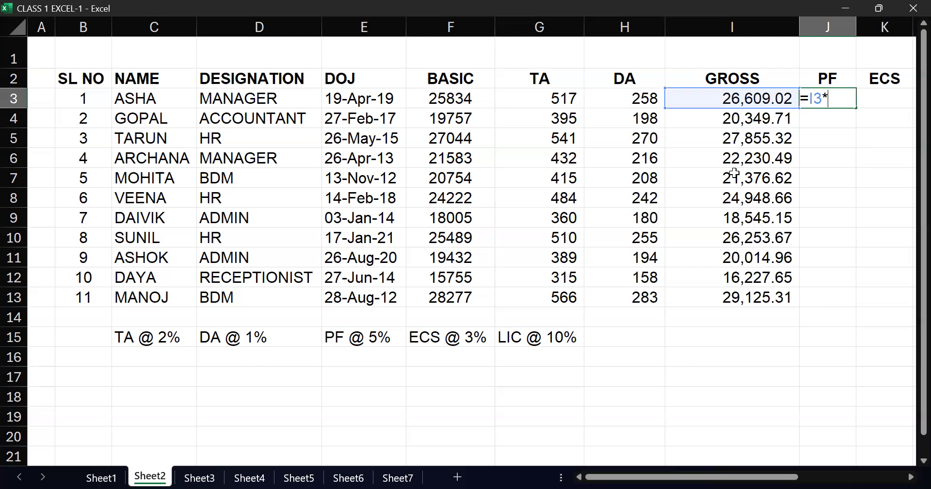
{"action": "type", "text": "5%"}
{"action": "key", "text": "Return"}
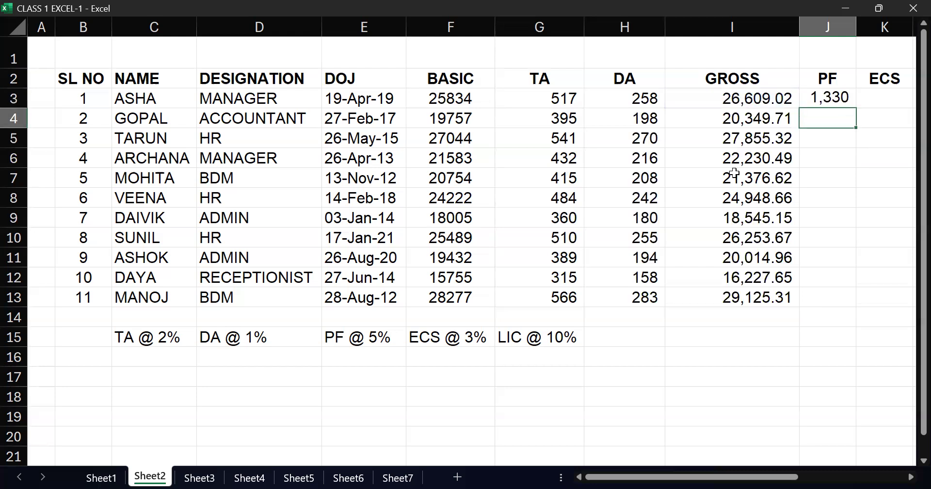
{"action": "key", "text": "Up"}
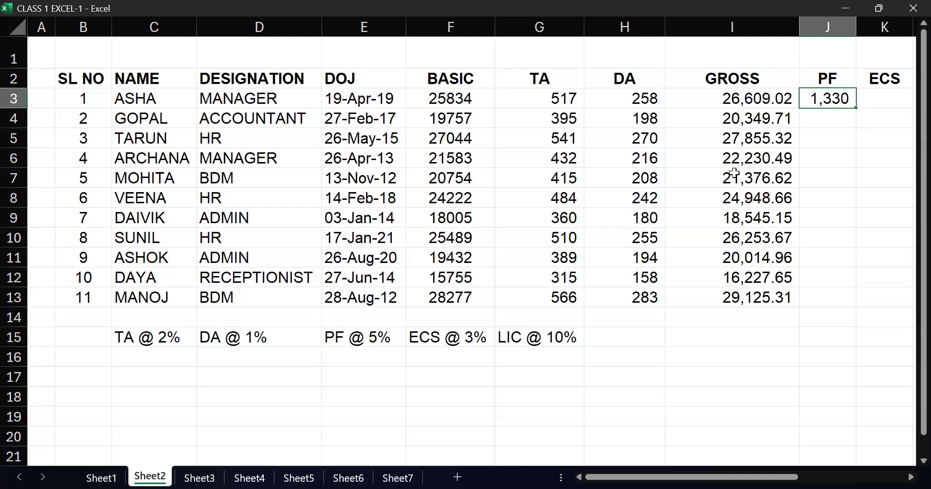
{"action": "double_click", "coordinate": [857, 108]}
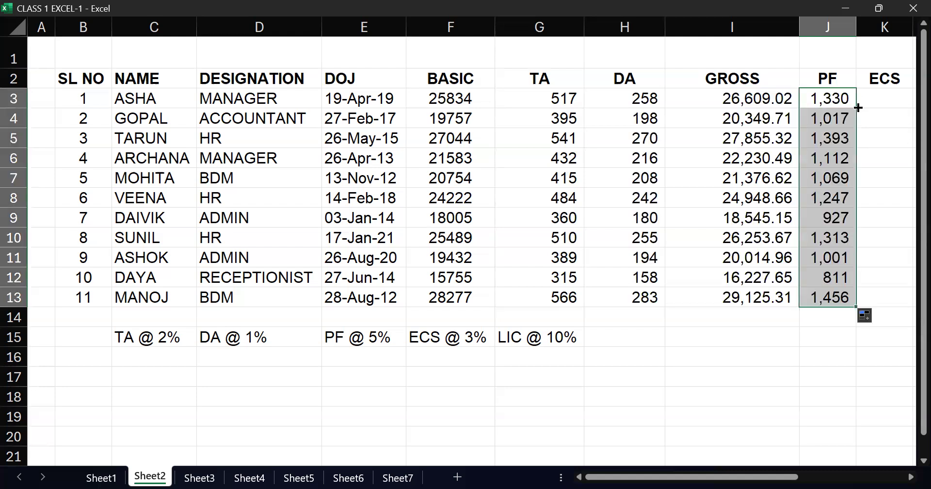
Calculate ECS in K3 with =I3*3% and auto-fill the formula down to K13
{"action": "left_click", "coordinate": [866, 120]}
{"action": "key", "text": "Right"}
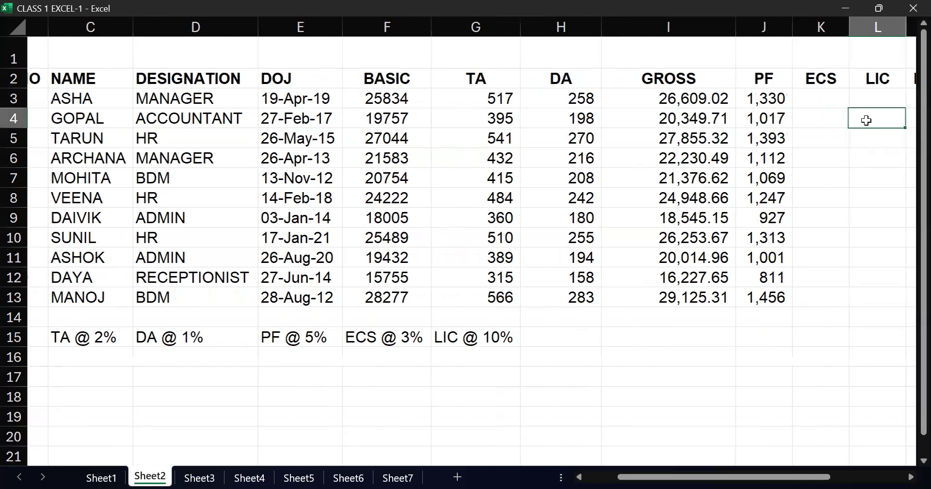
{"action": "key", "text": "Left"}
{"action": "key", "text": "Up"}
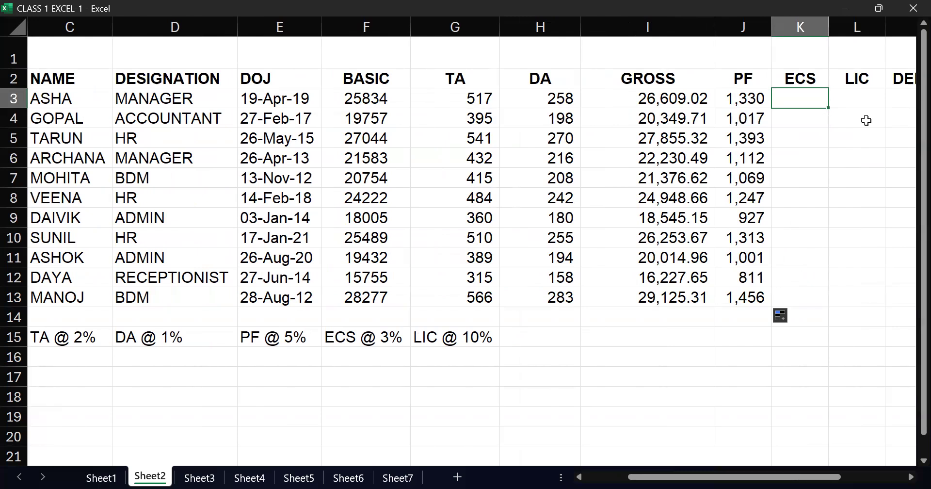
{"action": "type", "text": "="}
{"action": "left_click", "coordinate": [669, 96]}
{"action": "type", "text": "*3"}
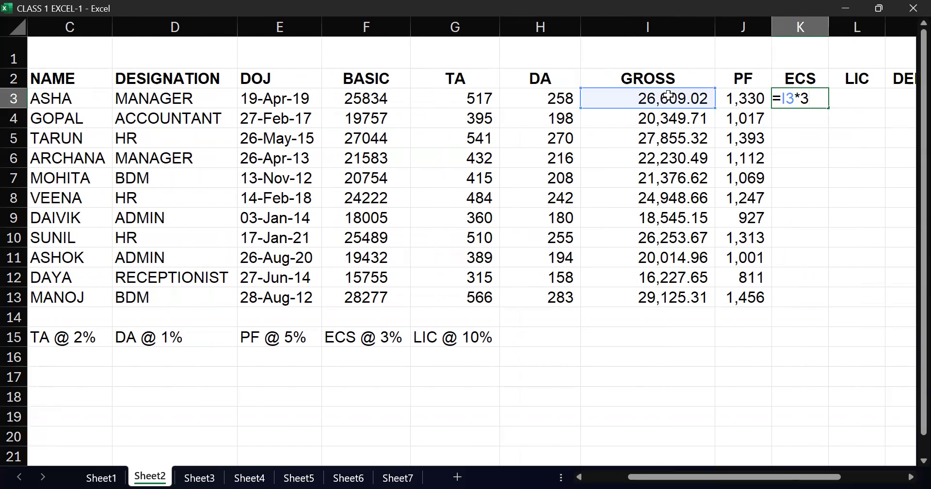
{"action": "type", "text": "%"}
{"action": "key", "text": "Return"}
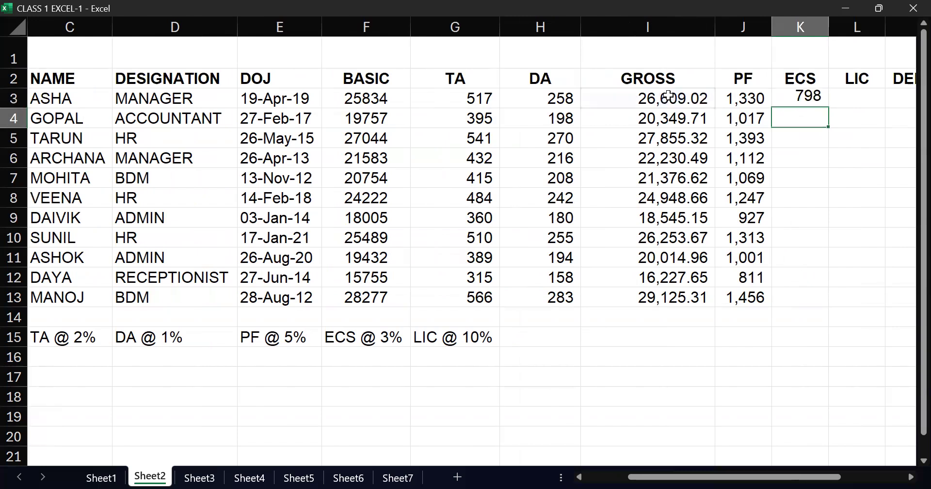
{"action": "left_click", "coordinate": [811, 98]}
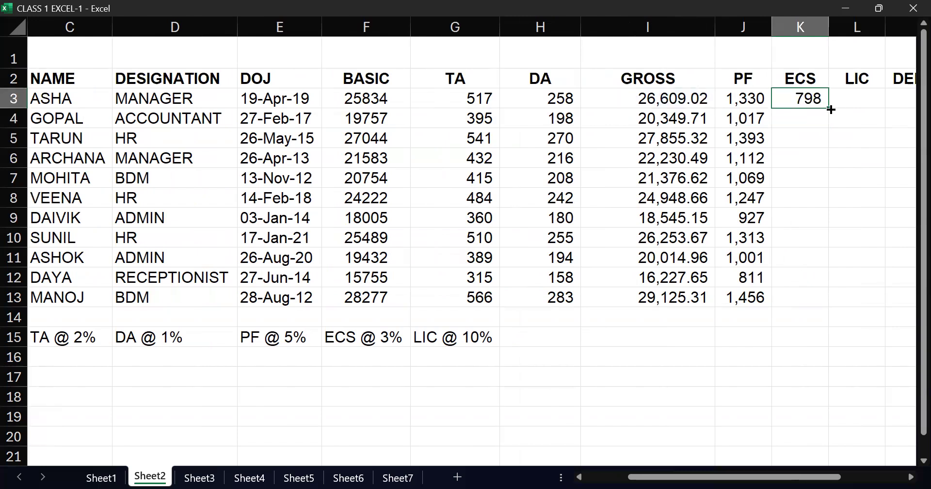
{"action": "double_click", "coordinate": [829, 108]}
Calculate LIC in L3 with =I3*10% and auto-fill the formula down to L13
{"action": "left_click", "coordinate": [853, 94]}
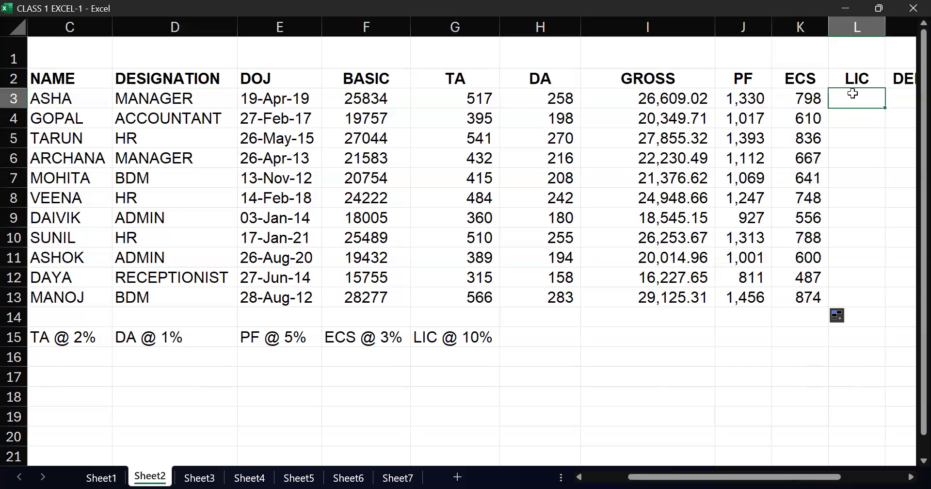
{"action": "type", "text": "="}
{"action": "left_click", "coordinate": [653, 99]}
{"action": "type", "text": "*10%"}
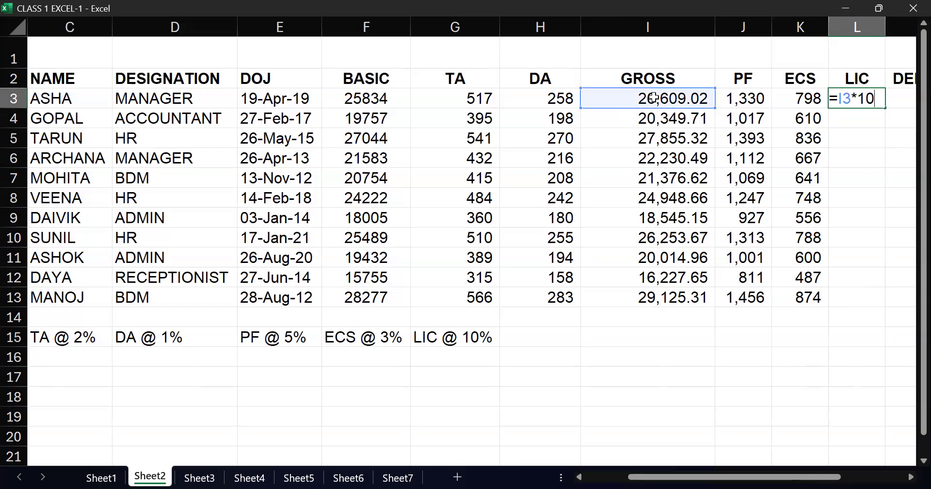
{"action": "key", "text": "Return"}
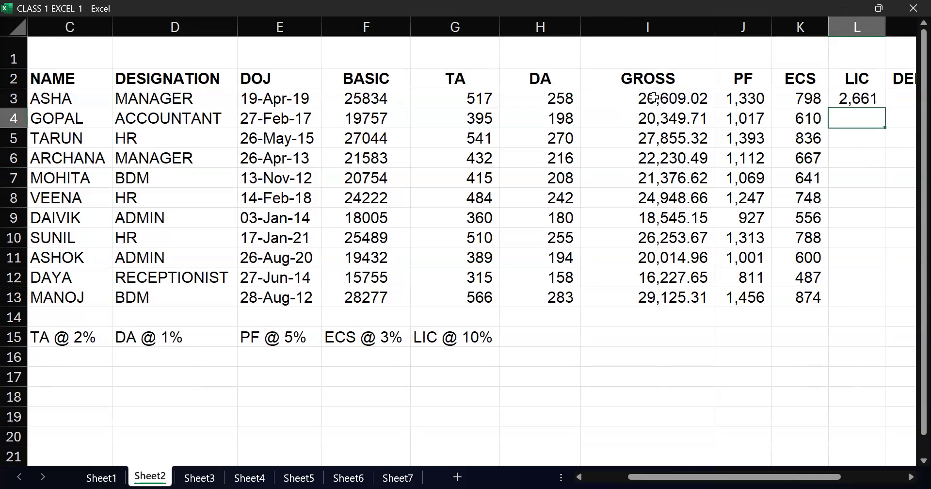
{"action": "left_click", "coordinate": [849, 98]}
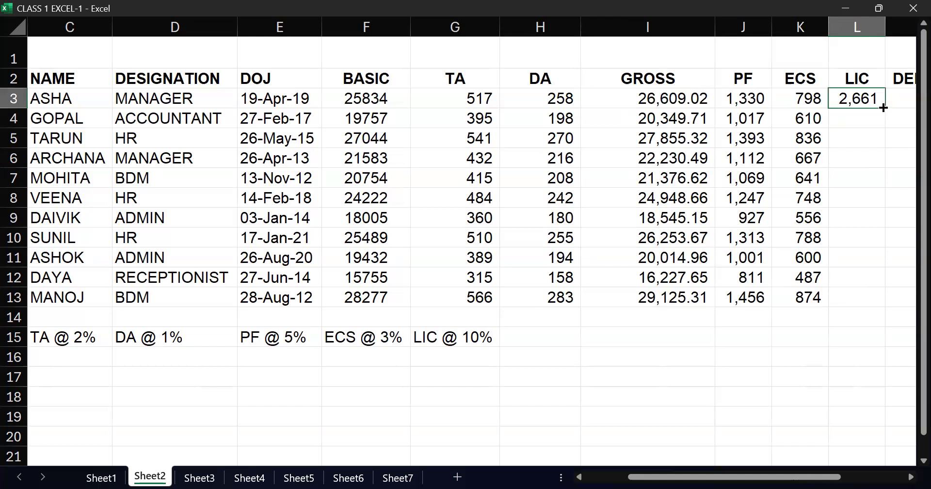
{"action": "double_click", "coordinate": [884, 107]}
Calculate DEDUCTION in M3 by adding PF, ECS and LIC with =J3+K3+L3, and auto-fill it down to M13
{"action": "left_click", "coordinate": [908, 100]}
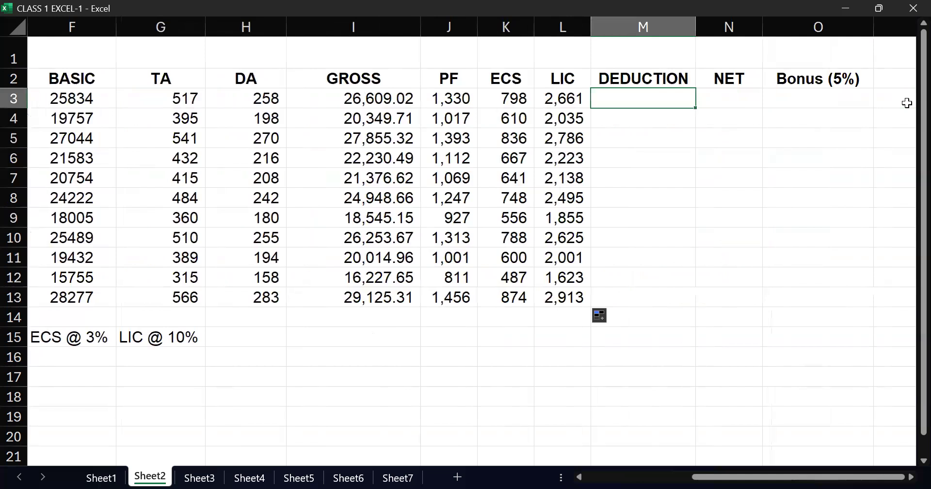
{"action": "type", "text": "="}
{"action": "key", "text": "Left"}
{"action": "key", "text": "Left"}
{"action": "key", "text": "Left"}
{"action": "type", "text": "+"}
{"action": "key", "text": "Left"}
{"action": "key", "text": "Left"}
{"action": "type", "text": "+"}
{"action": "key", "text": "Left"}
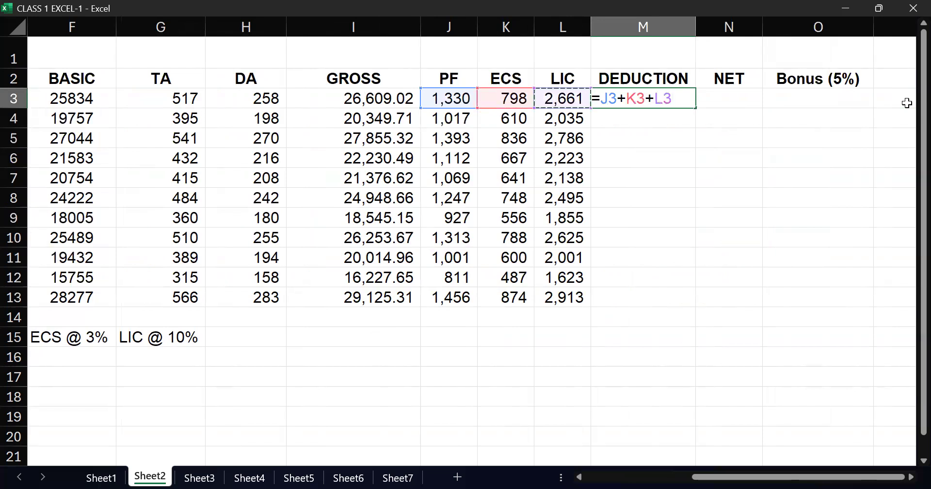
{"action": "type", "text": "+"}
{"action": "key", "text": "BackSpace"}
{"action": "key", "text": "Return"}
{"action": "key", "text": "Up"}
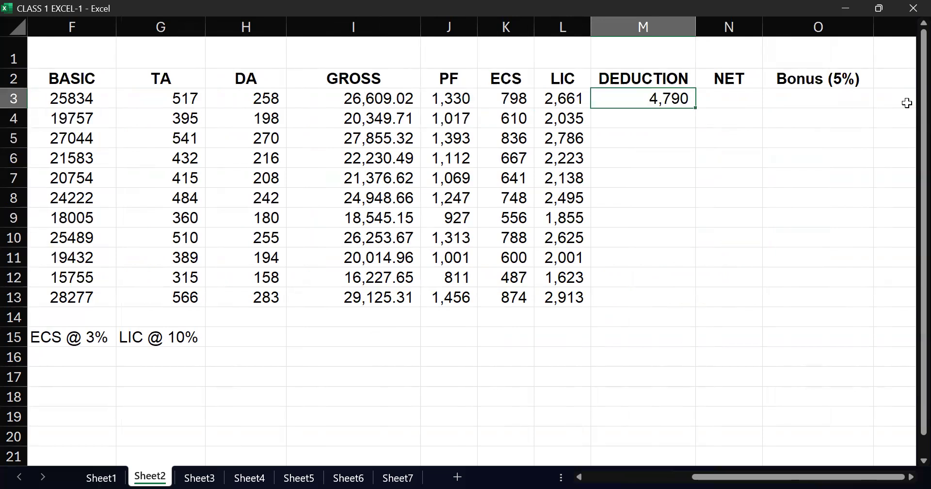
{"action": "double_click", "coordinate": [696, 108]}
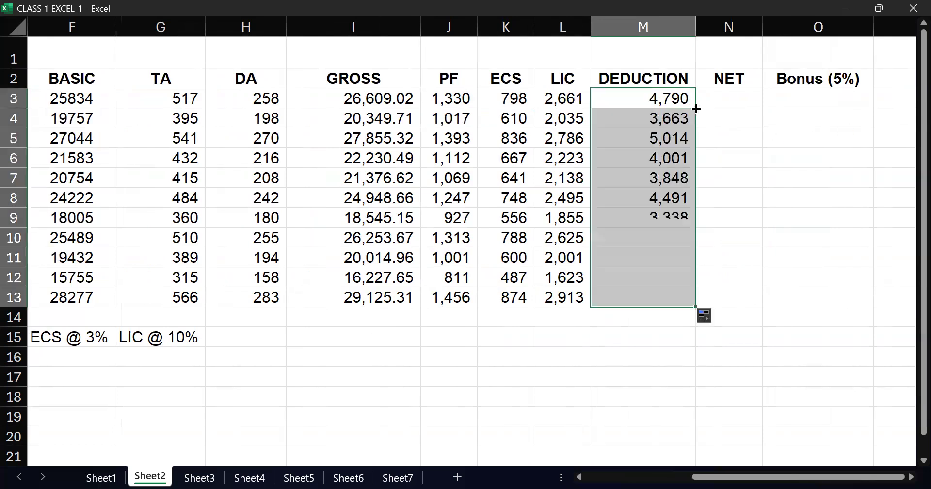
Calculate NET in N3 by subtracting the deduction from the gross with =I3-M3
{"action": "left_click", "coordinate": [703, 101]}
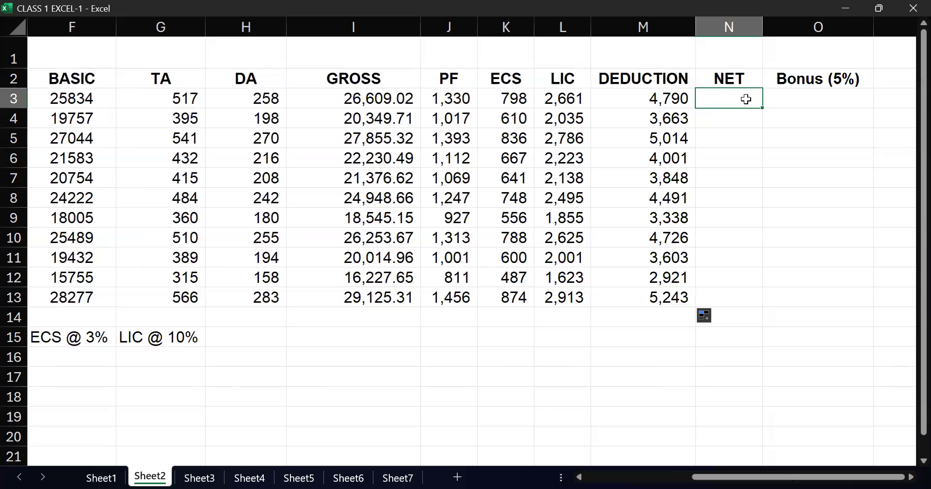
{"action": "type", "text": "="}
{"action": "left_click", "coordinate": [403, 96]}
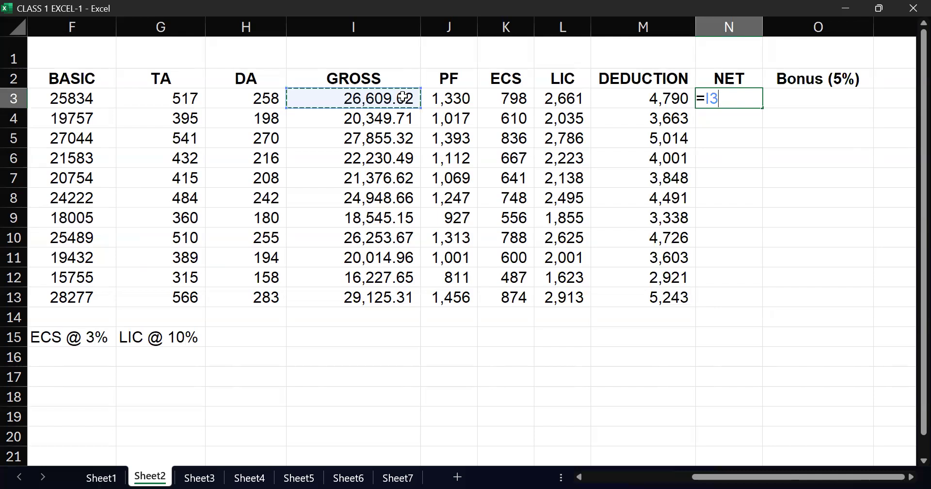
{"action": "type", "text": "-"}
{"action": "left_click", "coordinate": [663, 95]}
{"action": "key", "text": "Return"}
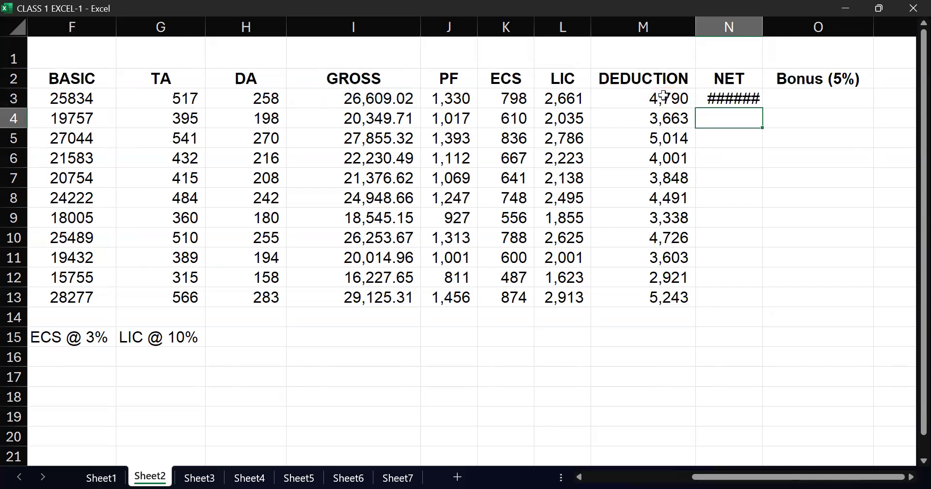
Widen column N enough to show the full NET amount, and select N3
{"action": "left_click_drag", "start_coordinate": [763, 30], "coordinate": [782, 26]}
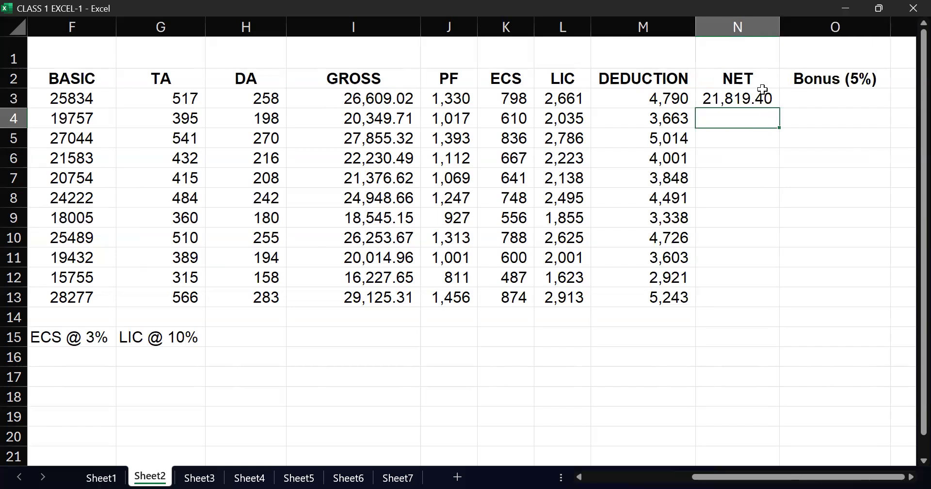
{"action": "left_click", "coordinate": [747, 134]}
{"action": "left_click", "coordinate": [748, 95]}
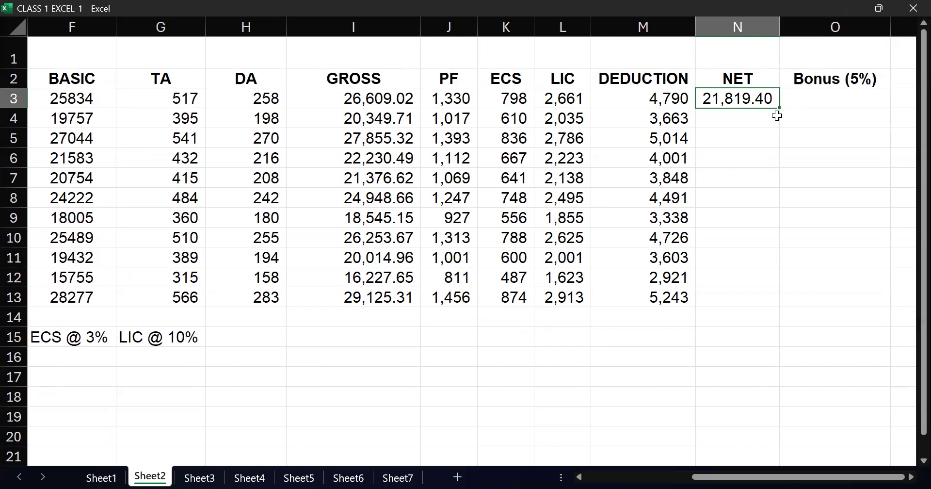
Auto-fill the NET formula from N3 down to N13
{"action": "left_click", "coordinate": [355, 104]}
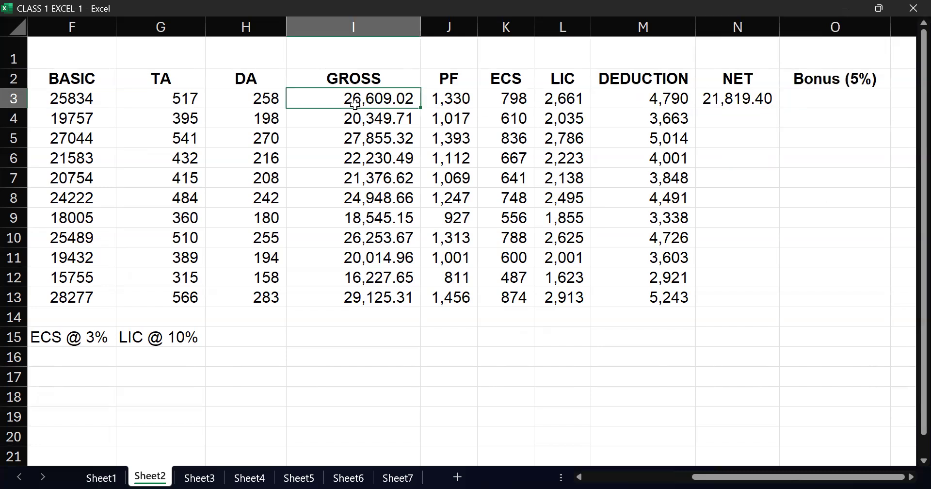
{"action": "left_click", "coordinate": [673, 104]}
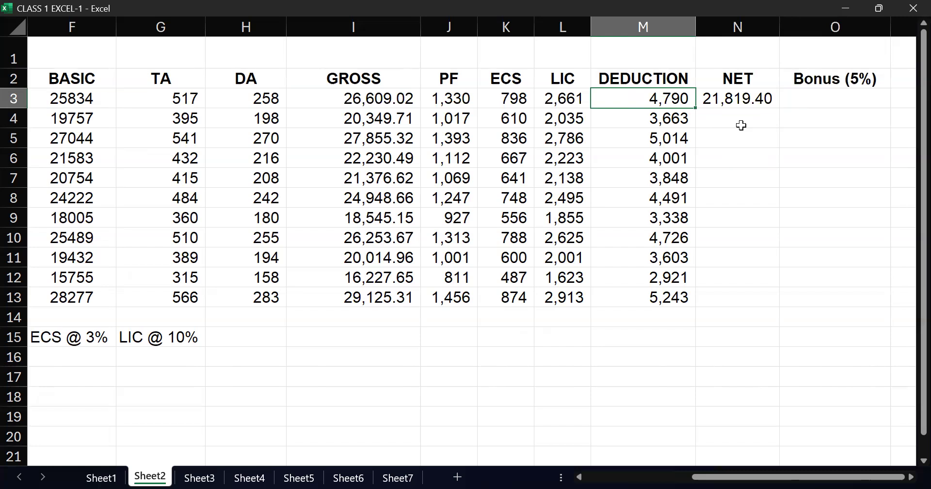
{"action": "left_click", "coordinate": [734, 104]}
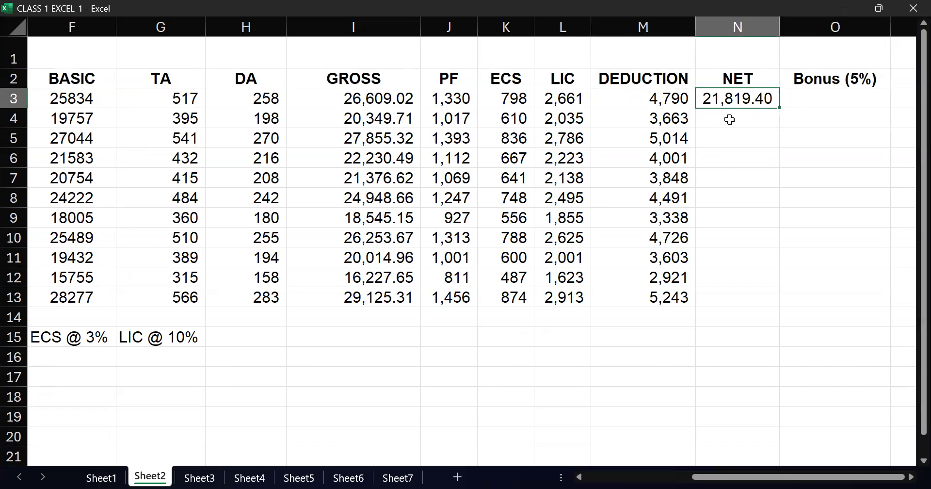
{"action": "left_click", "coordinate": [670, 100]}
{"action": "key", "text": "shift+Right"}
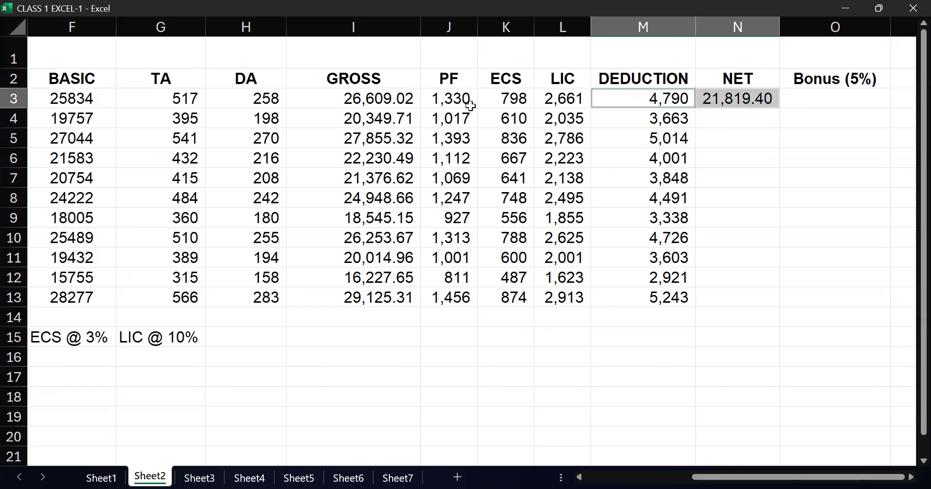
{"action": "left_click", "coordinate": [721, 142]}
{"action": "left_click", "coordinate": [742, 99]}
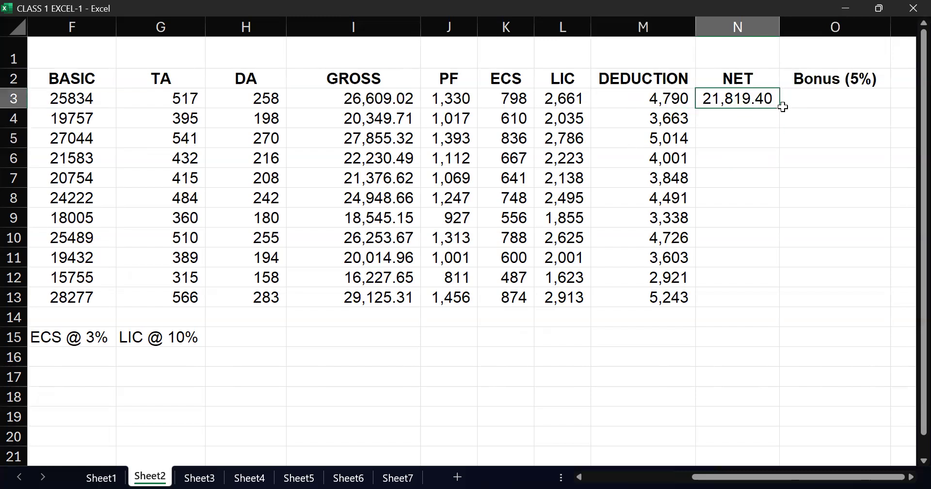
{"action": "left_click_drag", "start_coordinate": [782, 106], "coordinate": [775, 299]}
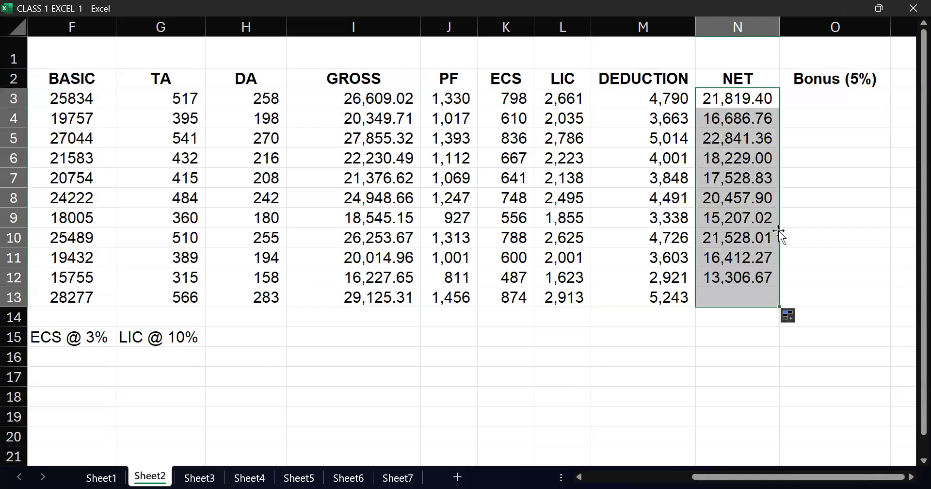
Calculate the 5% bonus in O3 with =N3*5% and auto-fill the formula down to O13
{"action": "left_click", "coordinate": [806, 98]}
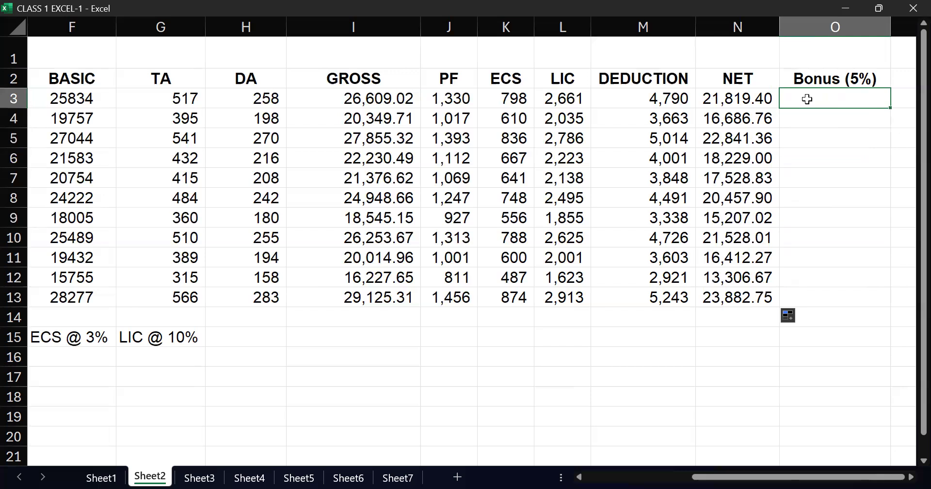
{"action": "type", "text": "="}
{"action": "key", "text": "Left"}
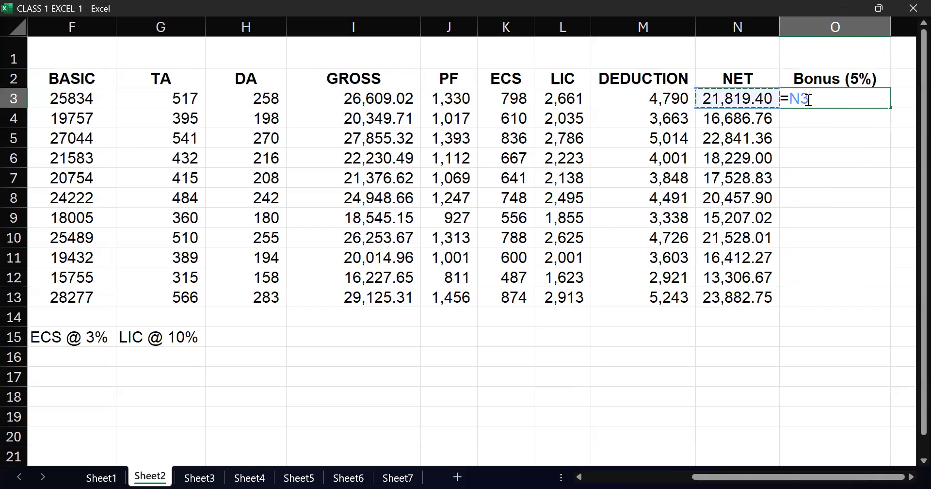
{"action": "type", "text": "*5%"}
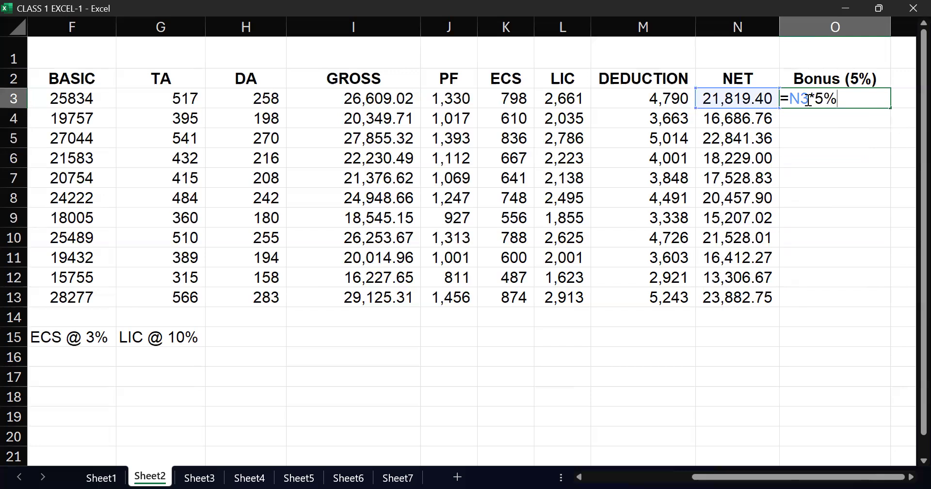
{"action": "key", "text": "Return"}
{"action": "left_click", "coordinate": [875, 100]}
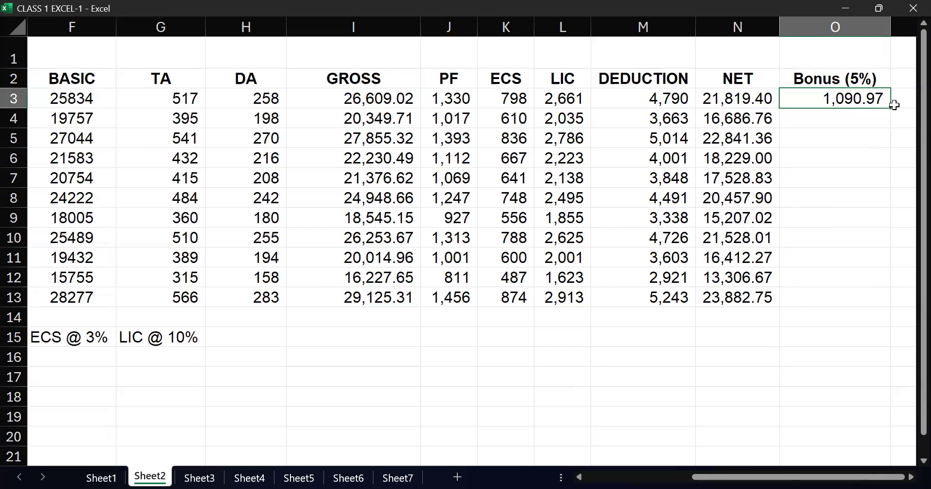
{"action": "left_click_drag", "start_coordinate": [890, 107], "coordinate": [875, 312]}
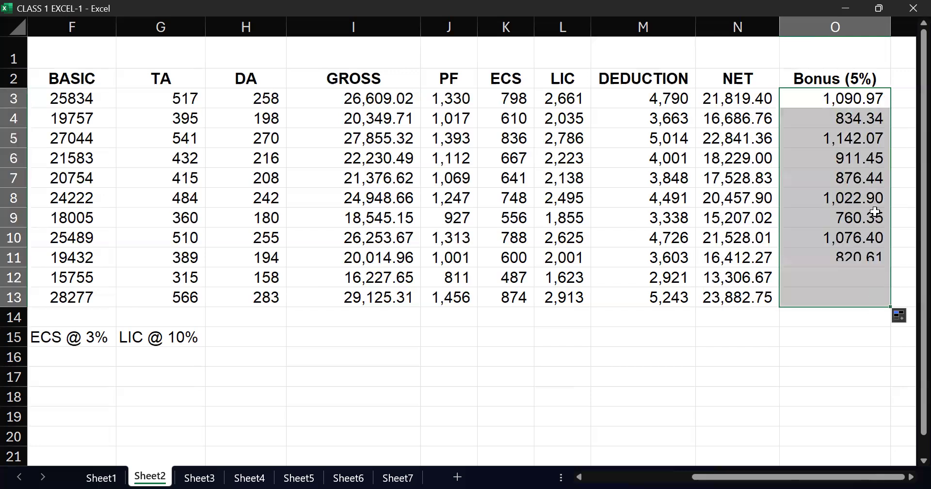
{"action": "key", "text": "shift+Up"}
{"action": "key", "text": "shift+Up"}
{"action": "key", "text": "shift+Up"}
{"action": "key", "text": "shift+Up"}
{"action": "left_click", "coordinate": [832, 99]}
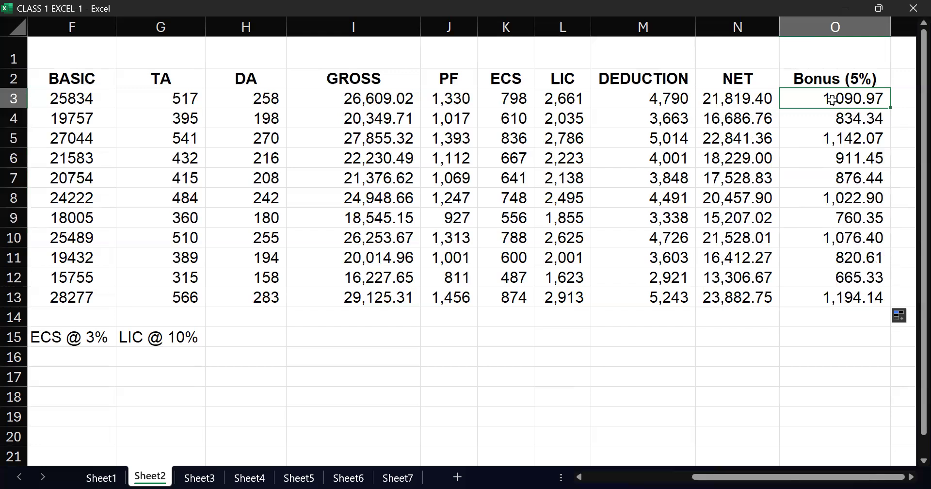
Select the whole salary table from the SL NO header in B2 through the Bonus column in O13
{"action": "key", "text": "Left"}
{"action": "key", "text": "Left"}
{"action": "key", "text": "Left"}
{"action": "key", "text": "Left"}
{"action": "key", "text": "Left"}
{"action": "key", "text": "Left"}
{"action": "key", "text": "Left"}
{"action": "key", "text": "Left"}
{"action": "key", "text": "Left"}
{"action": "key", "text": "Left"}
{"action": "key", "text": "Left"}
{"action": "key", "text": "Left"}
{"action": "key", "text": "Left"}
{"action": "key", "text": "Left"}
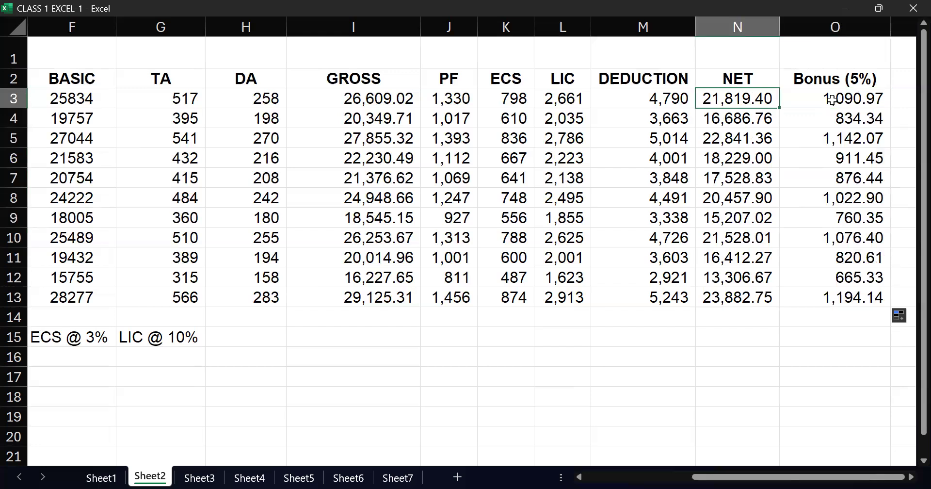
{"action": "key", "text": "Right"}
{"action": "key", "text": "Up"}
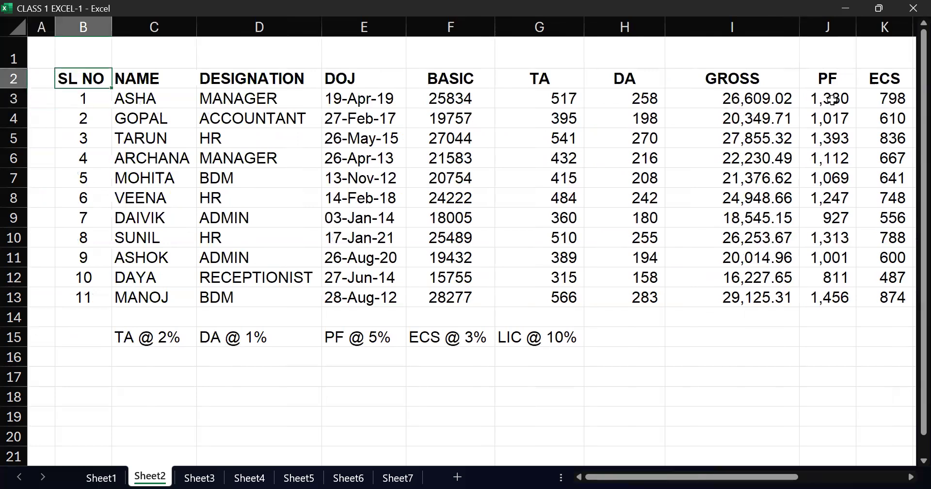
{"action": "key", "text": "shift+Down"}
{"action": "key", "text": "shift+Down"}
{"action": "key", "text": "shift+Down"}
{"action": "key", "text": "shift+Down"}
{"action": "key", "text": "shift+Down"}
{"action": "key", "text": "shift+Down"}
{"action": "key", "text": "shift+Down"}
{"action": "key", "text": "shift+Down"}
{"action": "key", "text": "shift+Down"}
{"action": "key", "text": "shift+Down"}
{"action": "key", "text": "shift+Down"}
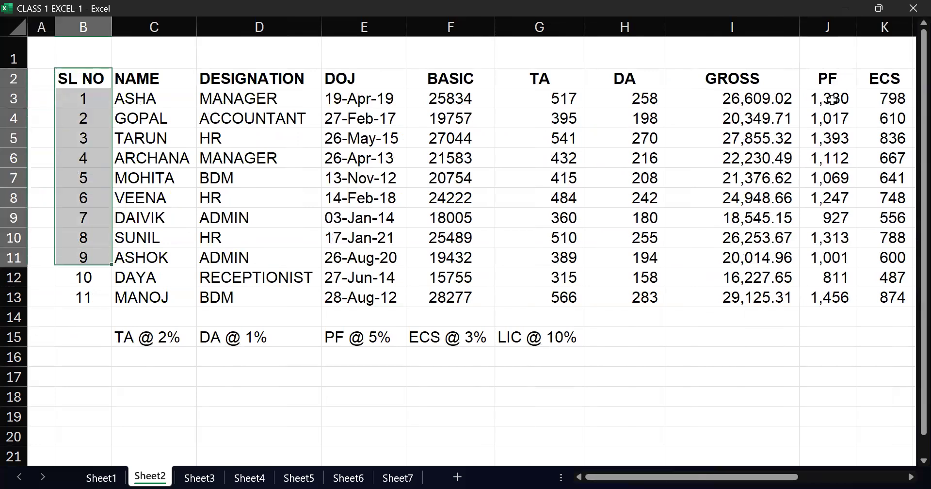
{"action": "key", "text": "shift+Right"}
{"action": "key", "text": "shift+Right"}
{"action": "key", "text": "shift+Right"}
{"action": "key", "text": "shift+Right"}
{"action": "key", "text": "shift+Right"}
{"action": "key", "text": "shift+Right"}
{"action": "key", "text": "shift+Right"}
{"action": "key", "text": "shift+Right"}
{"action": "key", "text": "shift+Right"}
{"action": "key", "text": "shift+Right"}
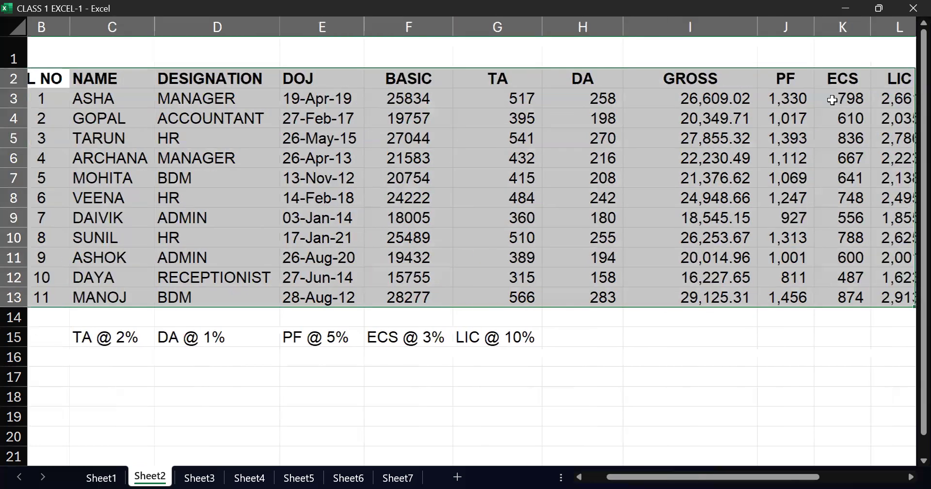
{"action": "key", "text": "shift+Right"}
{"action": "key", "text": "shift+Right"}
{"action": "key", "text": "shift+Right"}
{"action": "key", "text": "shift+Right"}
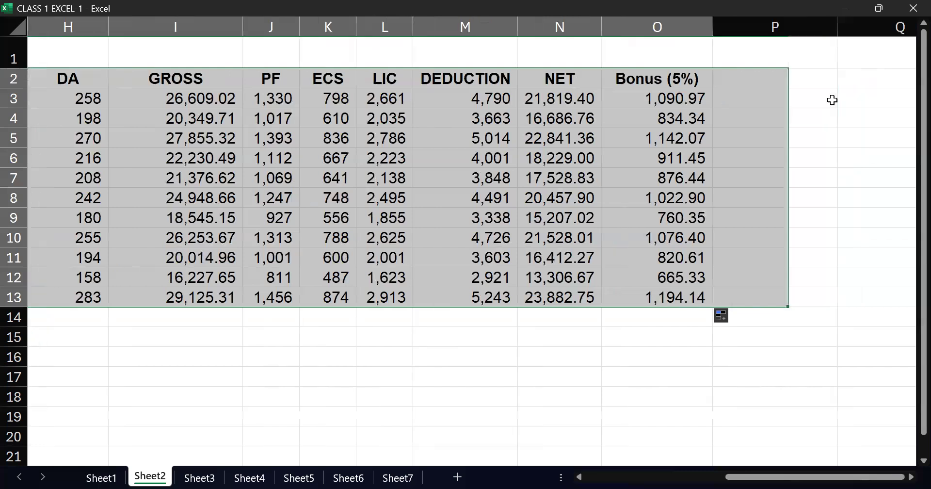
{"action": "key", "text": "shift+Left"}
Review the completed salary table by moving across row 5 from the SL NO column to the Bonus column
{"action": "scroll", "coordinate": [832, 100], "scroll_direction": "left", "scroll_amount": 3}
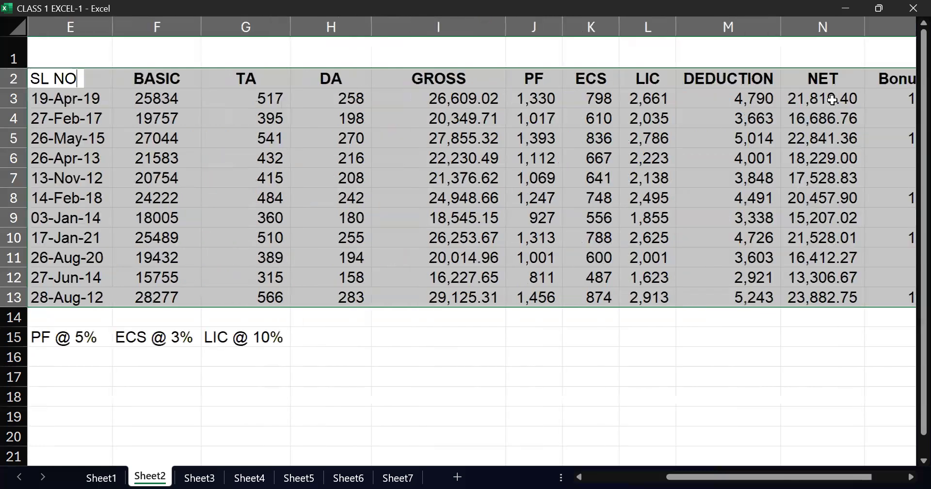
{"action": "scroll", "coordinate": [832, 100], "scroll_direction": "left", "scroll_amount": 3}
{"action": "key", "text": "Down"}
{"action": "key", "text": "Down"}
{"action": "key", "text": "Down"}
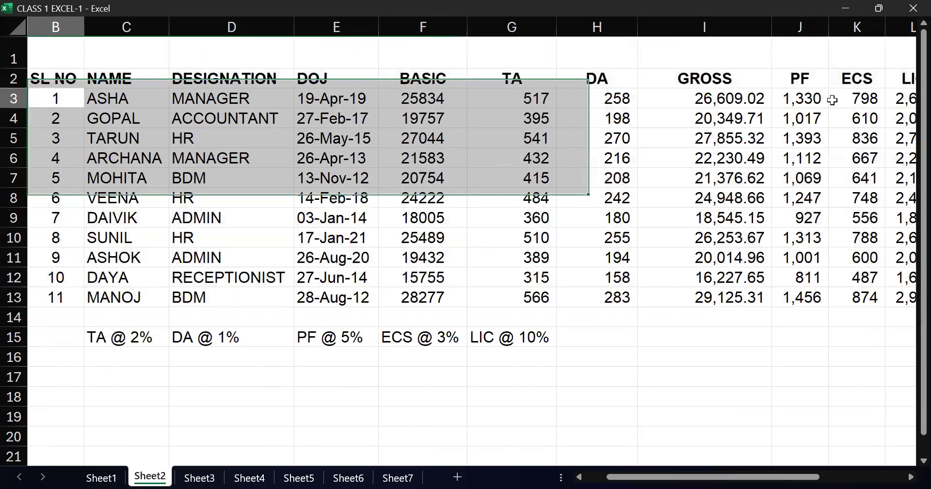
{"action": "key", "text": "Right"}
{"action": "key", "text": "Right"}
{"action": "key", "text": "Right"}
{"action": "key", "text": "Right"}
{"action": "key", "text": "Right"}
{"action": "key", "text": "Right"}
{"action": "key", "text": "Right"}
{"action": "key", "text": "Right"}
{"action": "key", "text": "Right"}
{"action": "key", "text": "Right"}
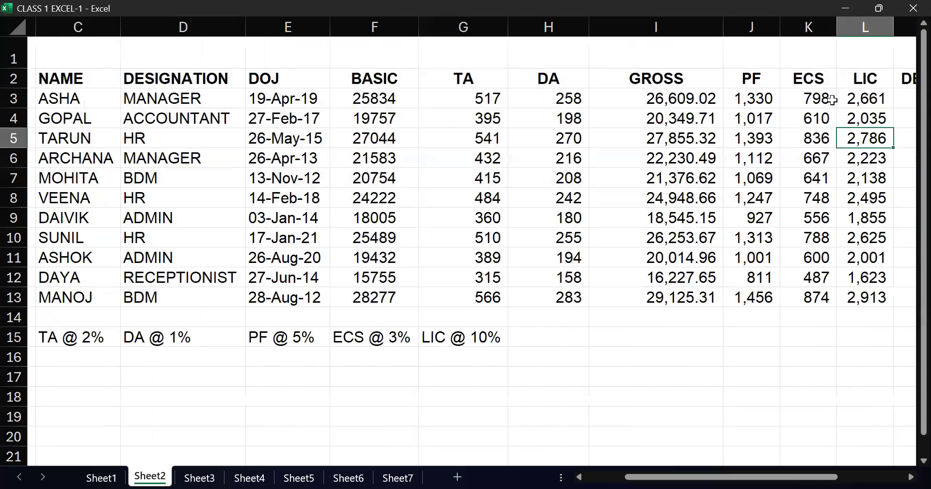
{"action": "key", "text": "Right"}
{"action": "key", "text": "Right"}
{"action": "key", "text": "Right"}
{"action": "key", "text": "Home"}
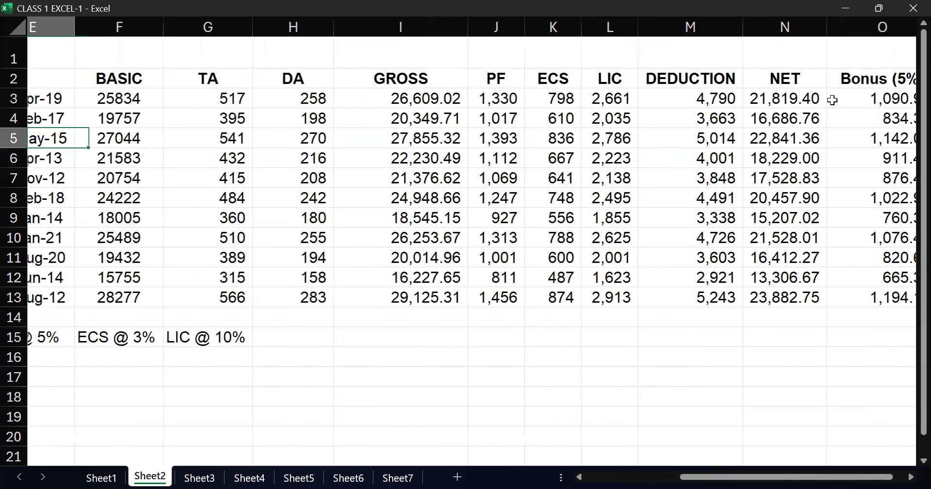
{"action": "key", "text": "Right"}
{"action": "key", "text": "Right"}
{"action": "key", "text": "Right"}
{"action": "key", "text": "Right"}
{"action": "key", "text": "Right"}
{"action": "key", "text": "Right"}
{"action": "key", "text": "Right"}
{"action": "key", "text": "Right"}
{"action": "key", "text": "Right"}
{"action": "key", "text": "Right"}
{"action": "key", "text": "Right"}
{"action": "key", "text": "Right"}
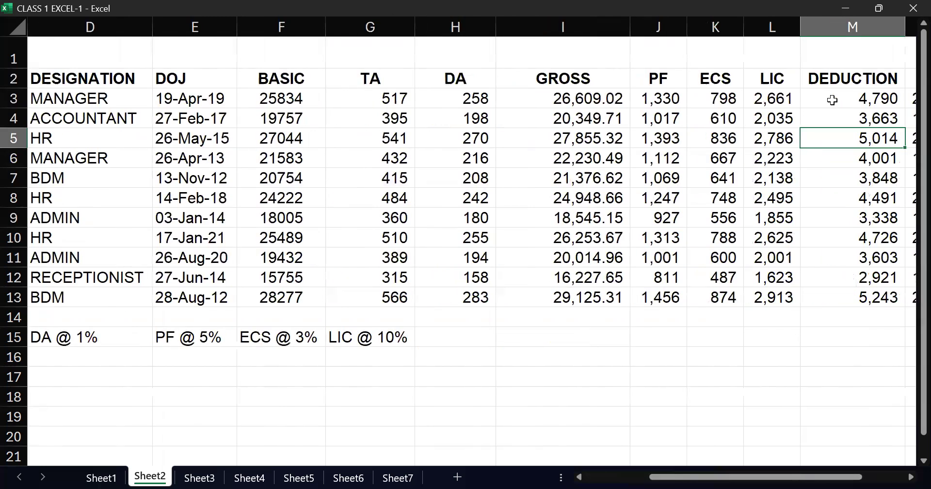
{"action": "key", "text": "Right"}
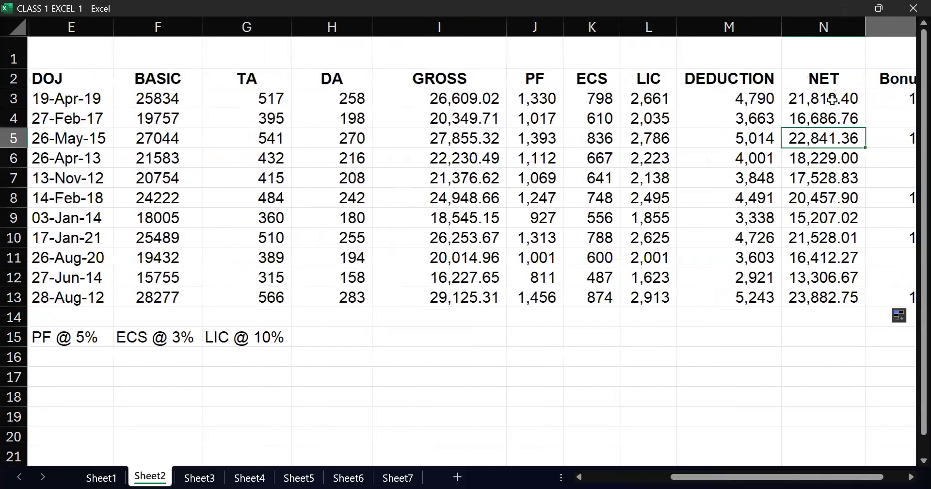
{"action": "key", "text": "Right"}
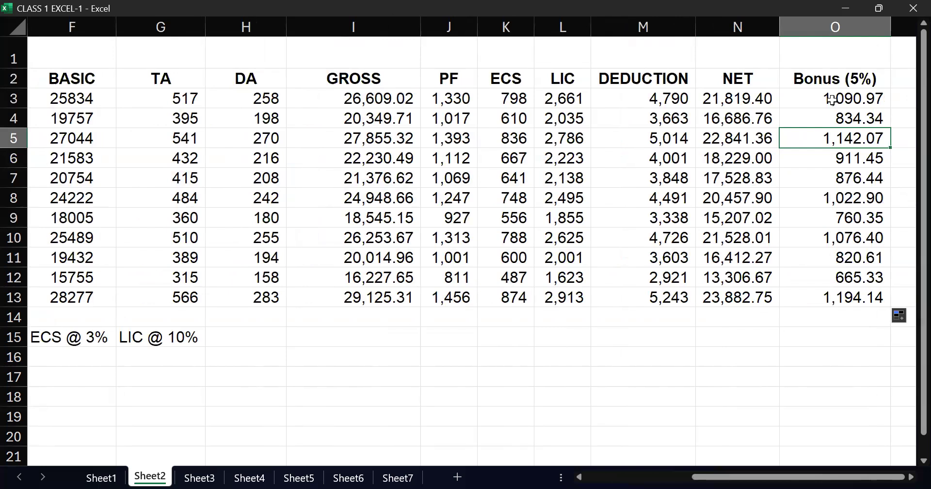
Increase the BASIC amount in F5 by 5000 by entering +27044+5000
{"action": "key", "text": "Left"}
{"action": "key", "text": "Left"}
{"action": "key", "text": "Left"}
{"action": "key", "text": "Left"}
{"action": "key", "text": "Left"}
{"action": "key", "text": "Left"}
{"action": "key", "text": "Left"}
{"action": "key", "text": "Left"}
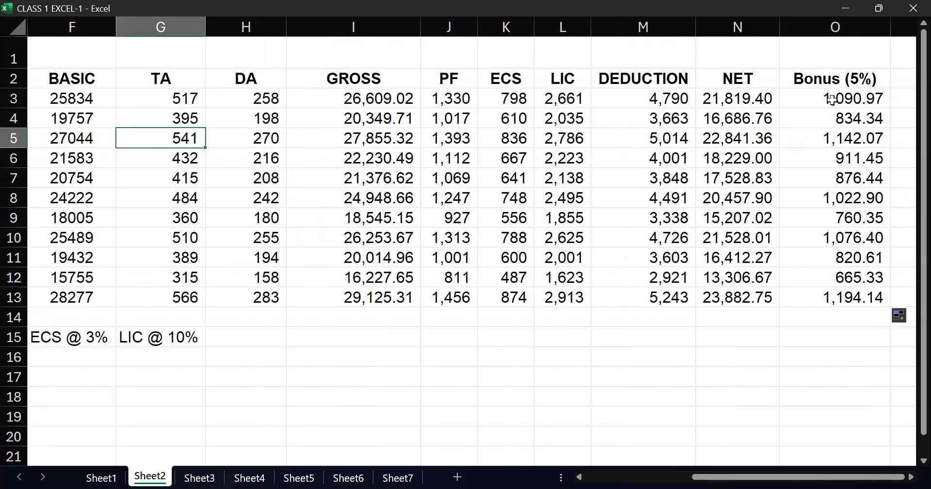
{"action": "key", "text": "Left"}
{"action": "key", "text": "Left"}
{"action": "key", "text": "Left"}
{"action": "key", "text": "Left"}
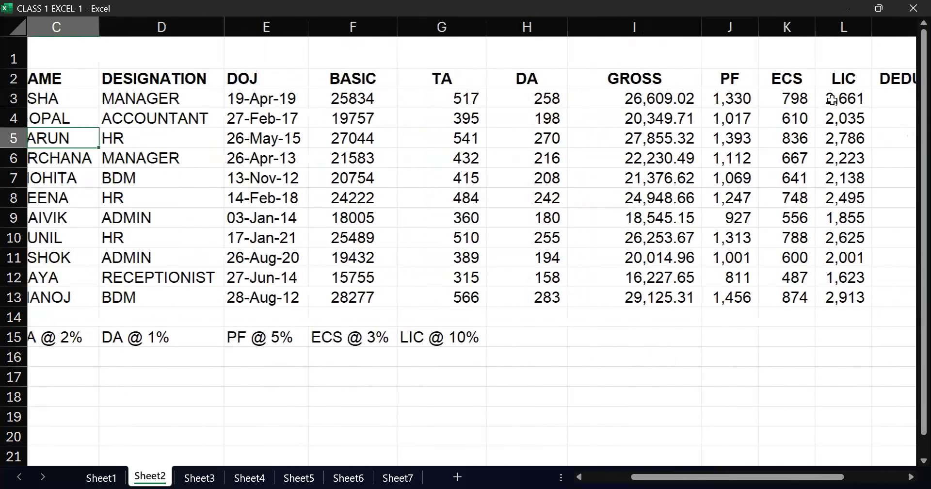
{"action": "key", "text": "Right"}
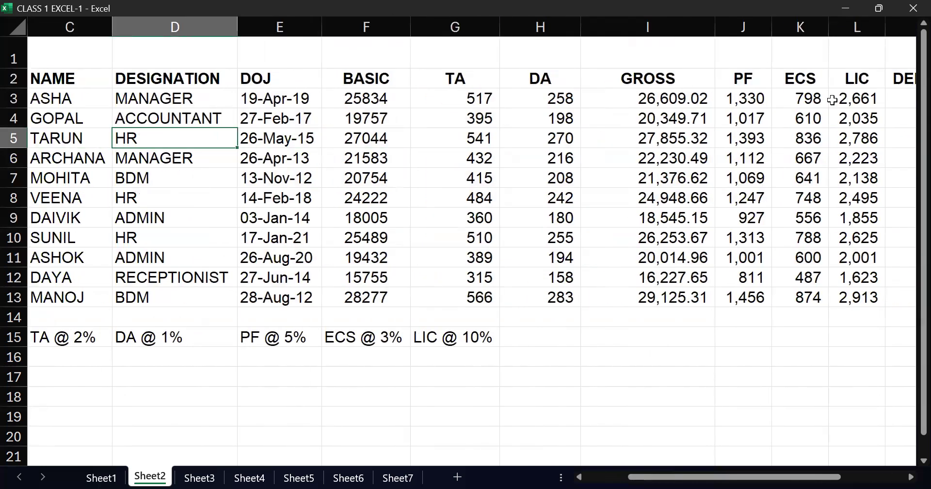
{"action": "key", "text": "Right"}
{"action": "key", "text": "Right"}
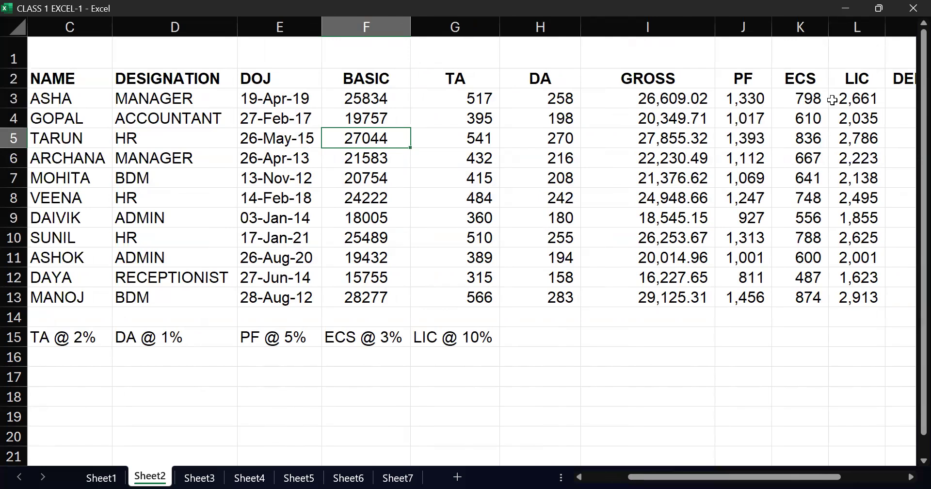
{"action": "type", "text": "+"}
{"action": "key", "text": "Right"}
{"action": "type", "text": "+5000"}
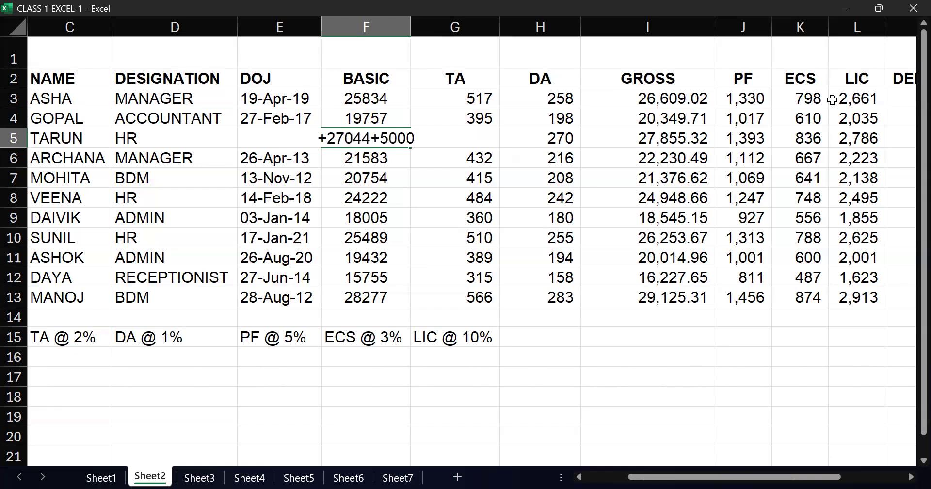
{"action": "key", "text": "Return"}
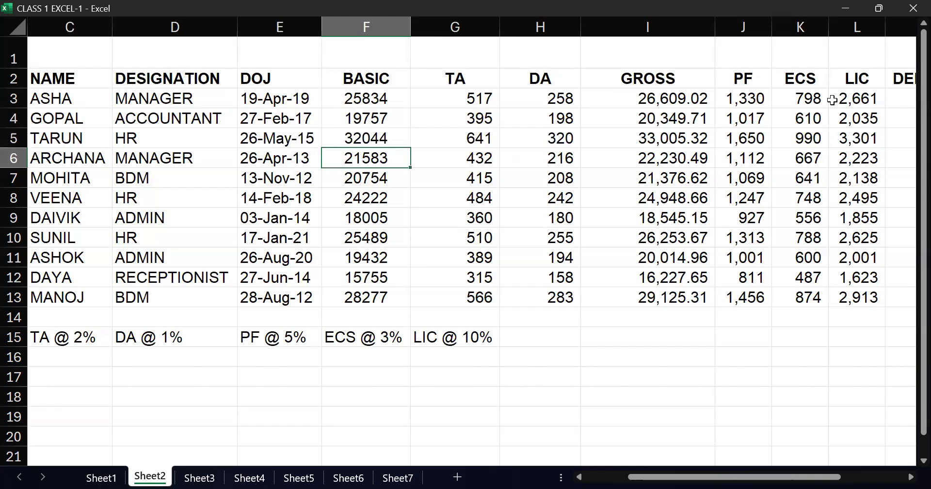
Examine how the formulas in row 5 recalculate from TA through NET and Bonus
{"action": "key", "text": "Up"}
{"action": "key", "text": "Right"}
{"action": "key", "text": "Right"}
{"action": "key", "text": "Right"}
{"action": "key", "text": "Right"}
{"action": "key", "text": "Right"}
{"action": "key", "text": "Right"}
{"action": "key", "text": "Right"}
{"action": "key", "text": "Right"}
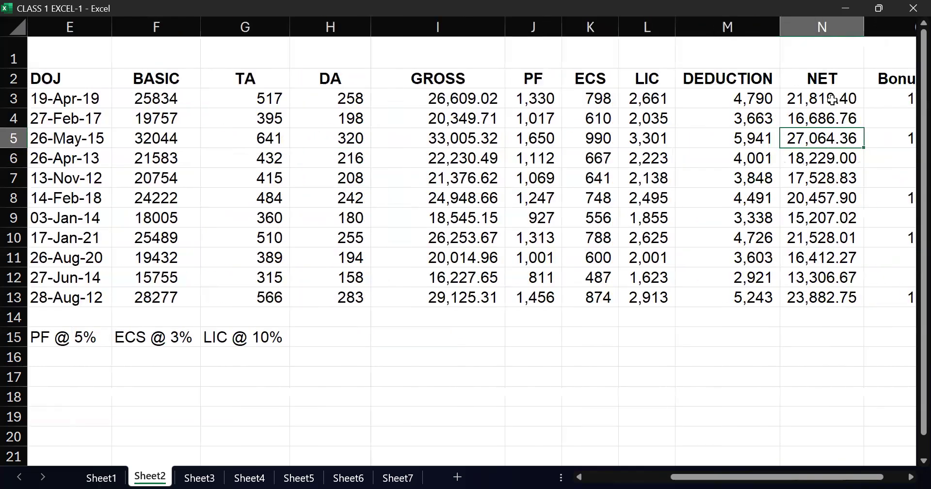
{"action": "scroll", "coordinate": [832, 100], "scroll_direction": "right", "scroll_amount": 3}
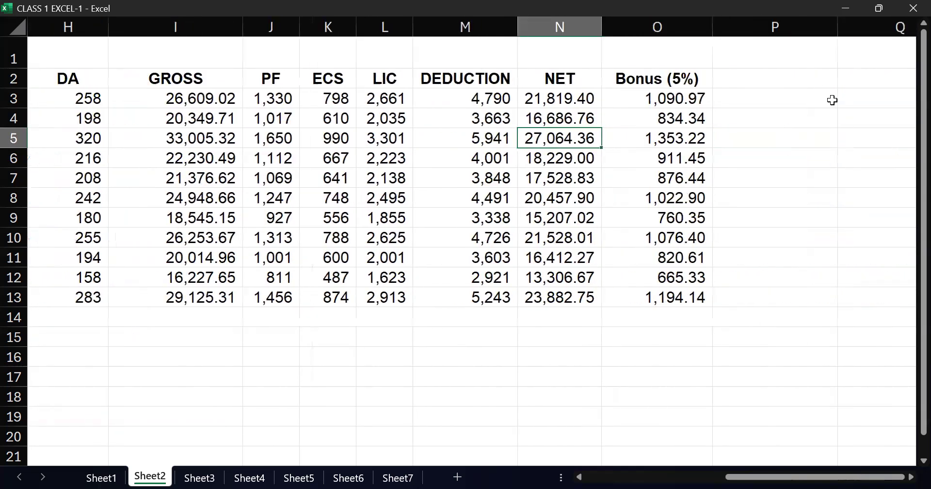
Undo the last change to the BASIC amount in F5
{"action": "key", "text": "ctrl+z"}
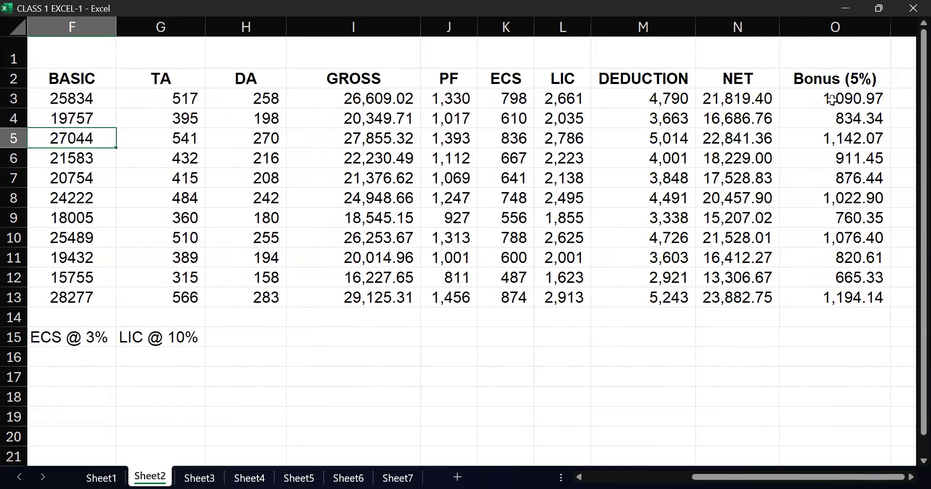
{"action": "key", "text": "Right"}
{"action": "key", "text": "Right"}
{"action": "key", "text": "Right"}
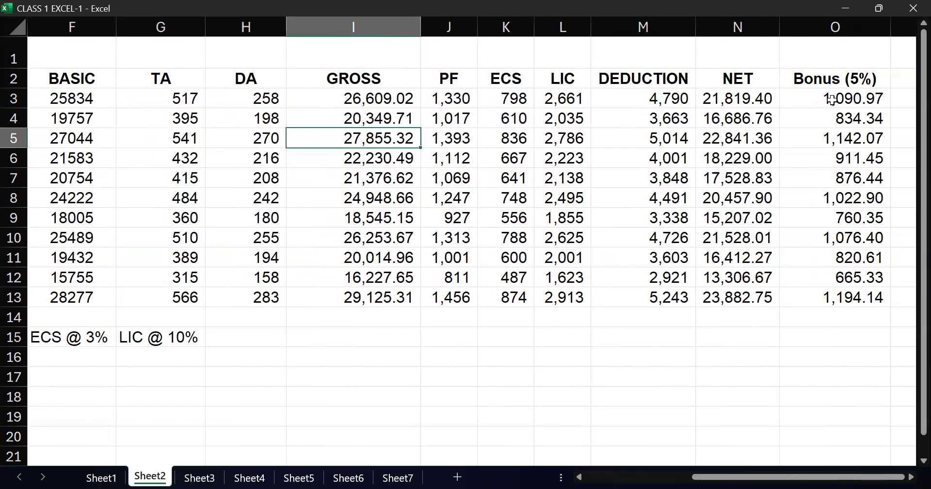
{"action": "key", "text": "Left"}
{"action": "key", "text": "Left"}
{"action": "key", "text": "Left"}
{"action": "key", "text": "Left"}
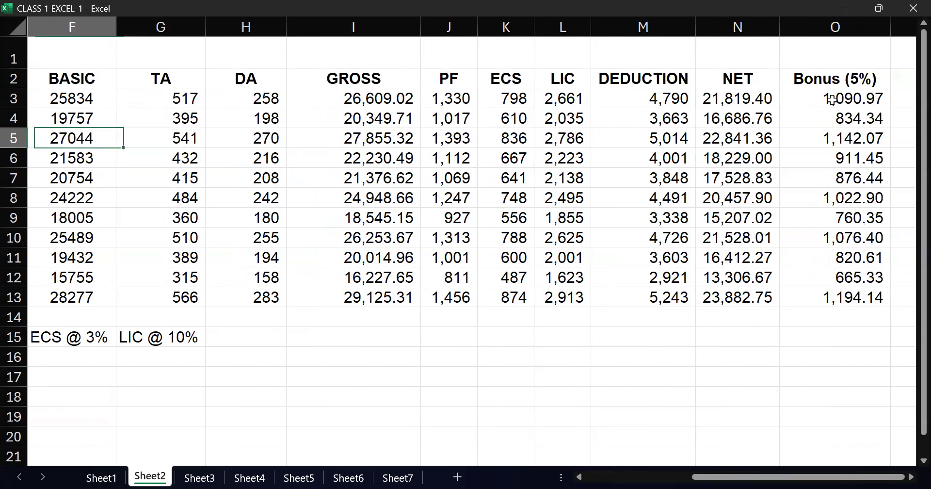
Insert a blank column between BASIC and TA in the salary table
{"action": "key", "text": "Right"}
{"action": "key", "text": "Right"}
{"action": "key", "text": "Left"}
{"action": "key", "text": "Left"}
{"action": "key", "text": "Left"}
{"action": "key", "text": "Left"}
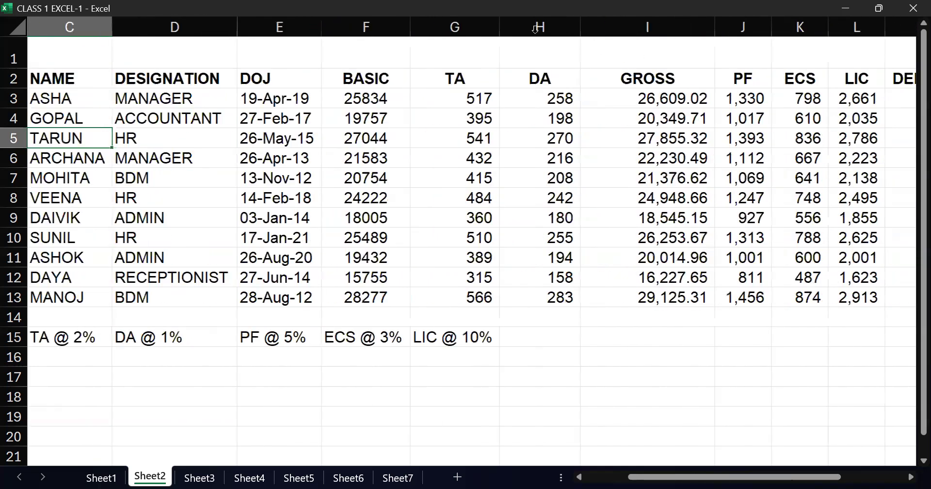
{"action": "left_click", "coordinate": [432, 20]}
{"action": "key", "text": "ctrl+shift+plus"}
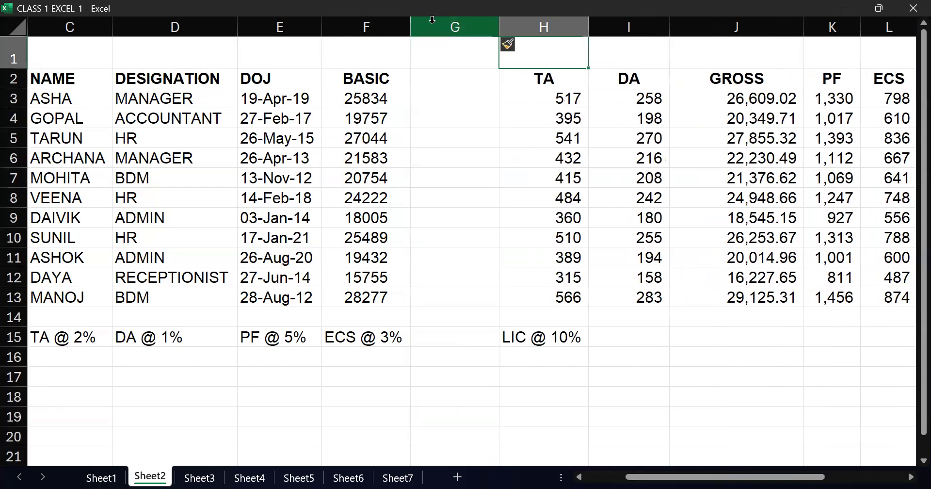
Enter the header Salary Increase in G2, restore the full ribbon display, and fit column G to its contents
{"action": "type", "text": "h"}
{"action": "key", "text": "BackSpace"}
{"action": "type", "text": "Salary"}
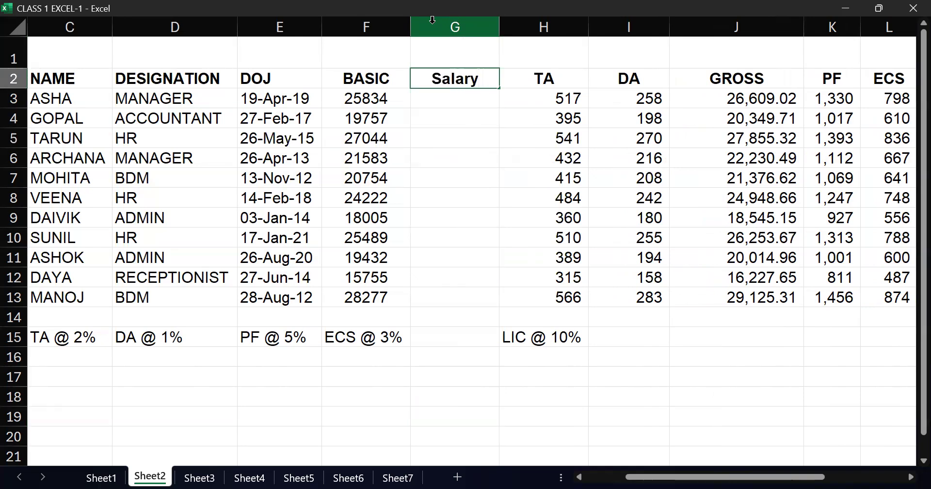
{"action": "type", "text": " Incre"}
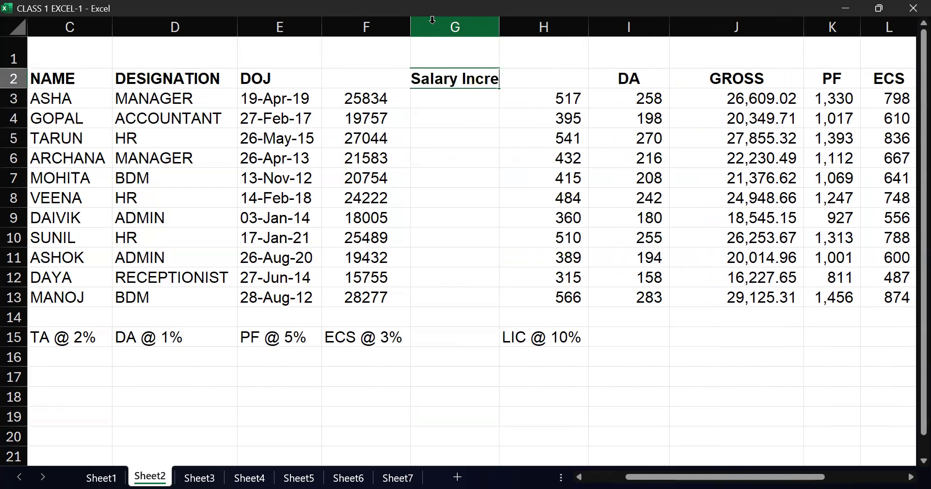
{"action": "type", "text": "ase"}
{"action": "key", "text": "Tab"}
{"action": "key", "text": "Left"}
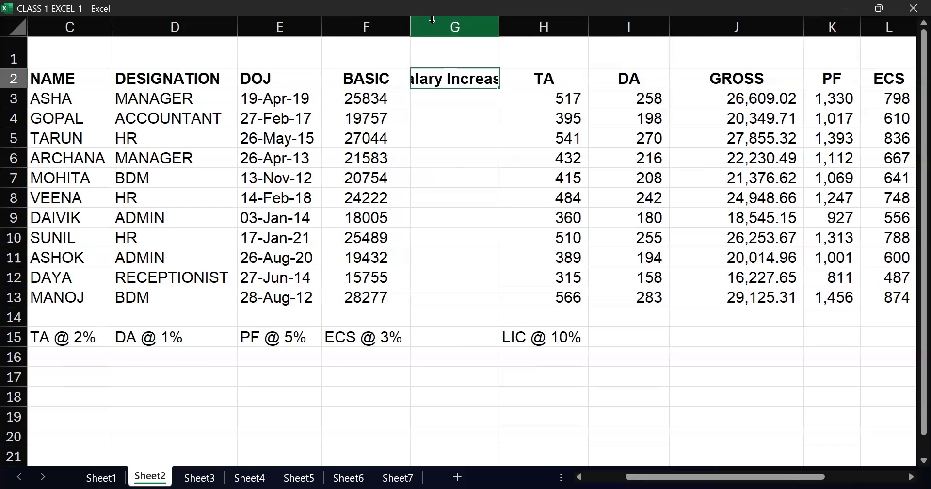
{"action": "key", "text": "ctrl+shift+F1"}
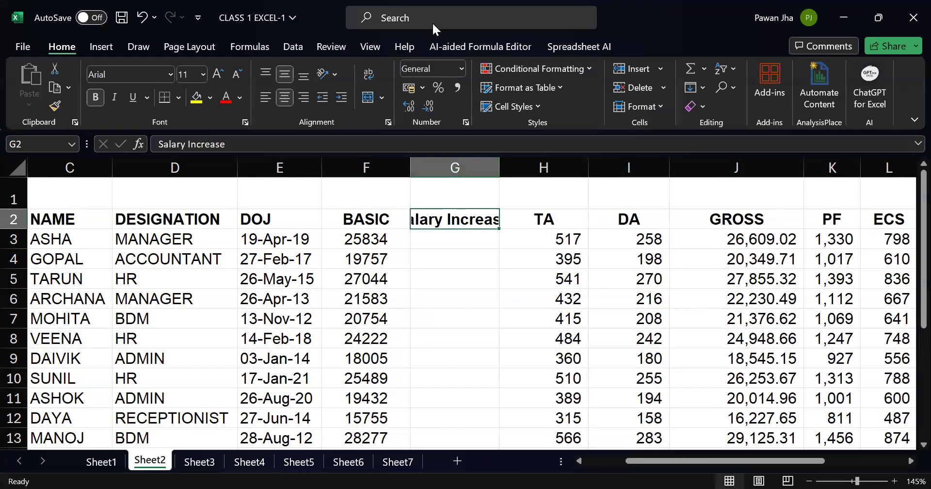
{"action": "double_click", "coordinate": [499, 167]}
Enter the Salary Increase amounts 5000, 2000, 3000 and 4000 in G3 through G6
{"action": "left_click", "coordinate": [478, 241]}
{"action": "type", "text": "5000"}
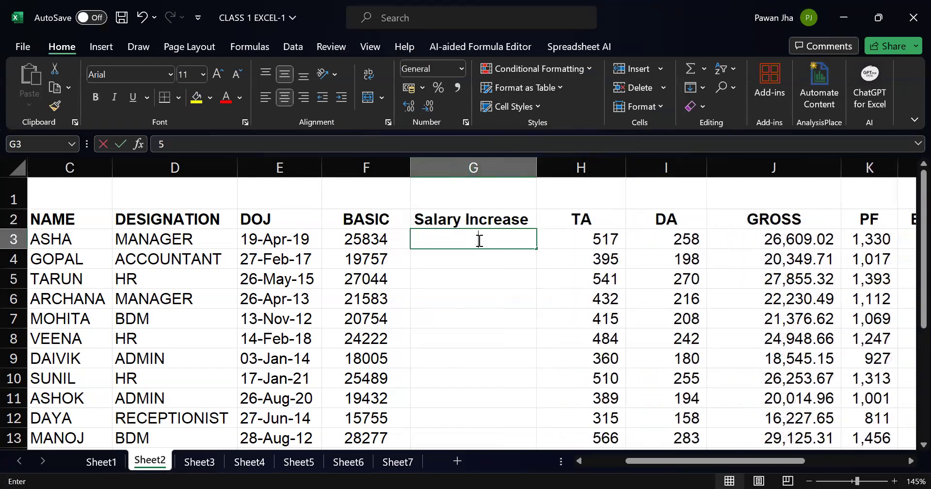
{"action": "key", "text": "Return"}
{"action": "type", "text": "2000"}
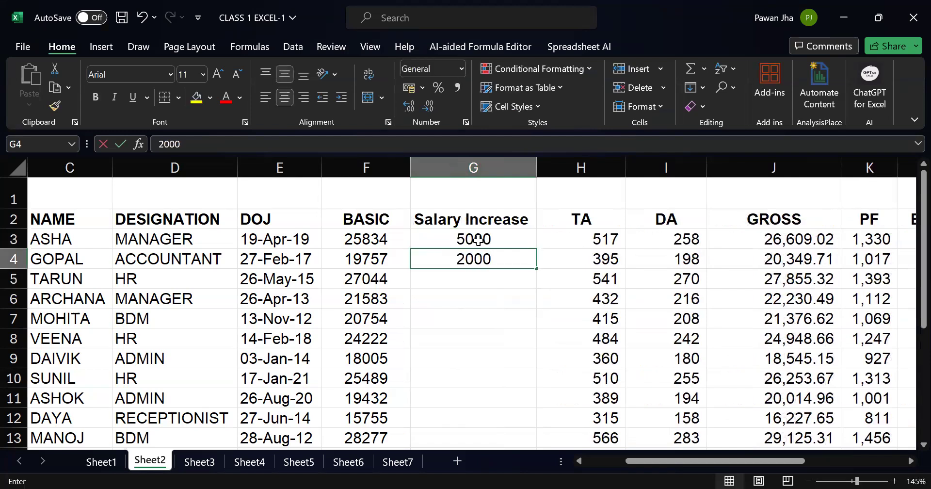
{"action": "key", "text": "Return"}
{"action": "type", "text": "3000"}
{"action": "key", "text": "Return"}
{"action": "type", "text": "4000"}
{"action": "key", "text": "Return"}
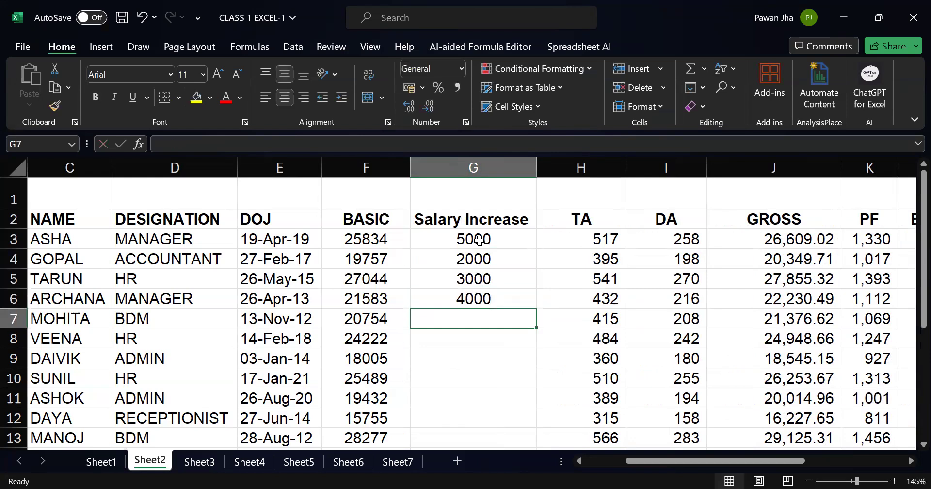
Review the Salary Increase column by moving down past the last employee row and back up to row 1
{"action": "key", "text": "Up"}
{"action": "key", "text": "Down"}
{"action": "key", "text": "Down"}
{"action": "key", "text": "Down"}
{"action": "key", "text": "Down"}
{"action": "key", "text": "Down"}
{"action": "key", "text": "Down"}
{"action": "key", "text": "Down"}
{"action": "key", "text": "Down"}
{"action": "key", "text": "Down"}
{"action": "key", "text": "Down"}
{"action": "key", "text": "Down"}
{"action": "key", "text": "Down"}
{"action": "key", "text": "Up"}
{"action": "key", "text": "Up"}
{"action": "key", "text": "Up"}
{"action": "key", "text": "Up"}
{"action": "key", "text": "Up"}
{"action": "key", "text": "Up"}
{"action": "key", "text": "Up"}
{"action": "key", "text": "Up"}
{"action": "key", "text": "Up"}
{"action": "key", "text": "Up"}
{"action": "key", "text": "Up"}
{"action": "key", "text": "Up"}
{"action": "key", "text": "Up"}
{"action": "key", "text": "Up"}
{"action": "key", "text": "Up"}
{"action": "key", "text": "Up"}
{"action": "key", "text": "Up"}
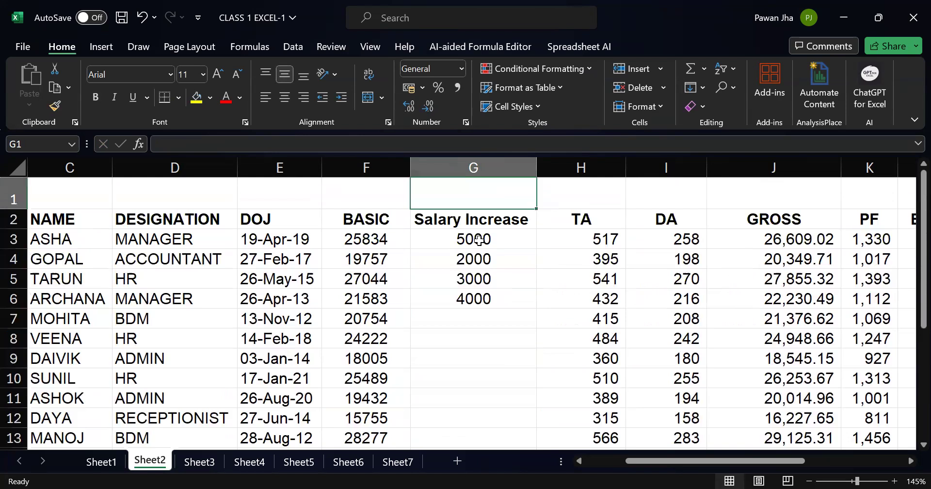
{"action": "key", "text": "Down"}
{"action": "key", "text": "Right"}
{"action": "key", "text": "Right"}
{"action": "key", "text": "Down"}
{"action": "key", "text": "Right"}
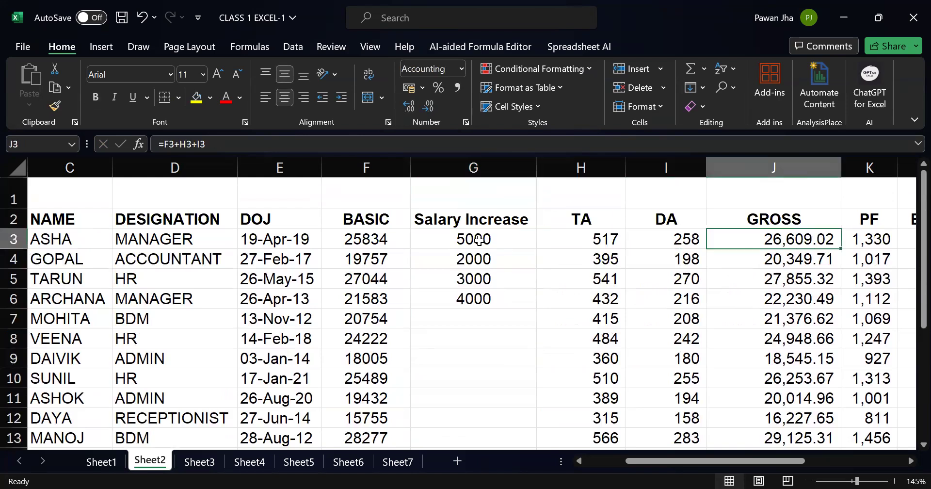
{"action": "key", "text": "F2"}
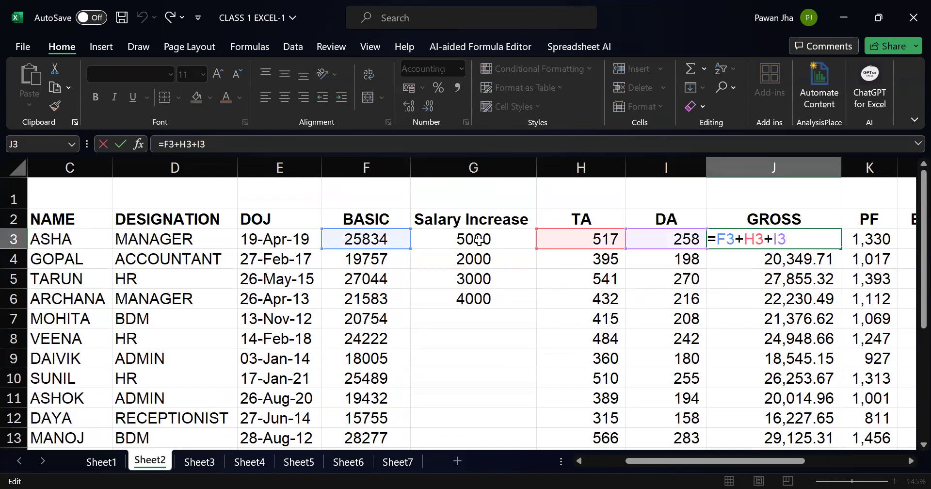
{"action": "type", "text": "+"}
{"action": "key", "text": "Left"}
{"action": "key", "text": "Left"}
{"action": "key", "text": "Left"}
{"action": "left_click", "coordinate": [819, 239]}
{"action": "key", "text": "Escape"}
{"action": "double_click", "coordinate": [816, 238]}
{"action": "key", "text": "Escape"}
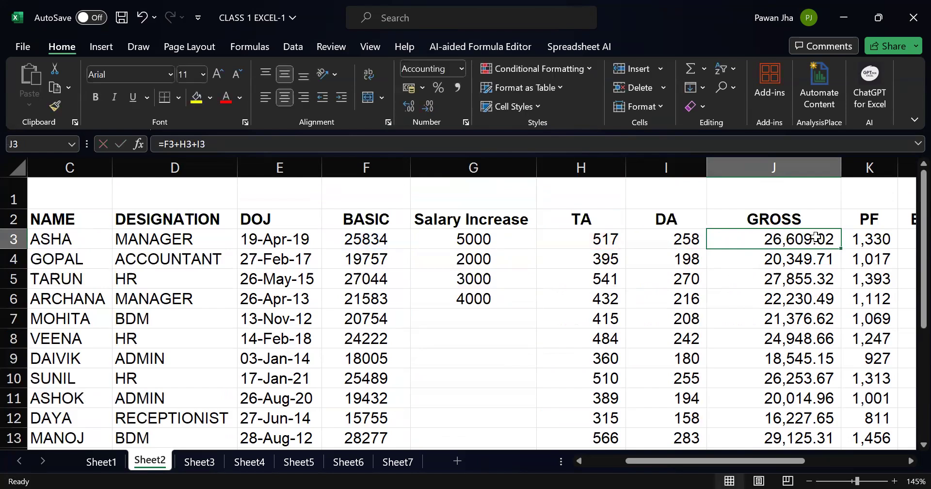
Add the Salary Increase cell G3 to the first employee's GROSS formula in J3, making it =F3+H3+I3+G3
{"action": "double_click", "coordinate": [816, 237]}
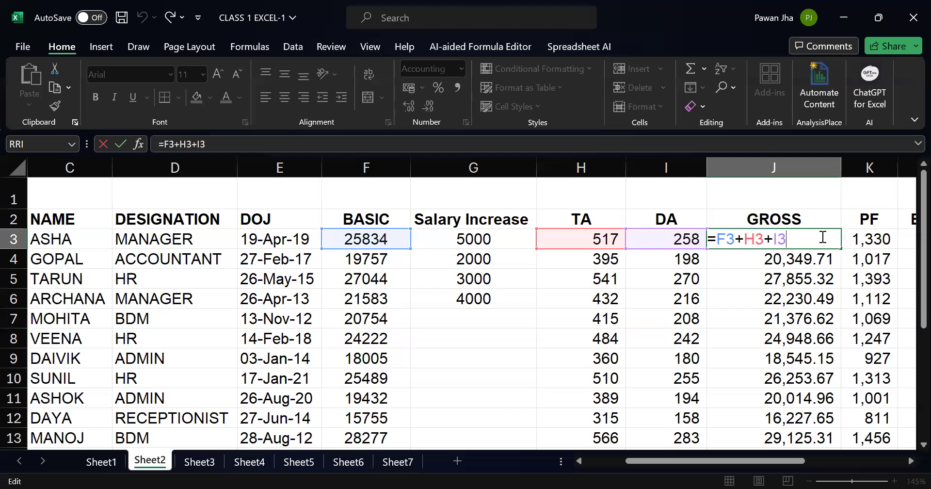
{"action": "type", "text": "+"}
{"action": "left_click", "coordinate": [486, 239]}
{"action": "key", "text": "Return"}
Copy the updated GROSS formula from J3 to J4:J13
{"action": "key", "text": "Up"}
{"action": "key", "text": "ctrl+c"}
{"action": "key", "text": "Down"}
{"action": "key", "text": "shift+Down"}
{"action": "key", "text": "shift+Down"}
{"action": "key", "text": "shift+Down"}
{"action": "key", "text": "shift+Down"}
{"action": "key", "text": "shift+Down"}
{"action": "key", "text": "shift+Down"}
{"action": "key", "text": "shift+Down"}
{"action": "key", "text": "shift+Down"}
{"action": "key", "text": "shift+Down"}
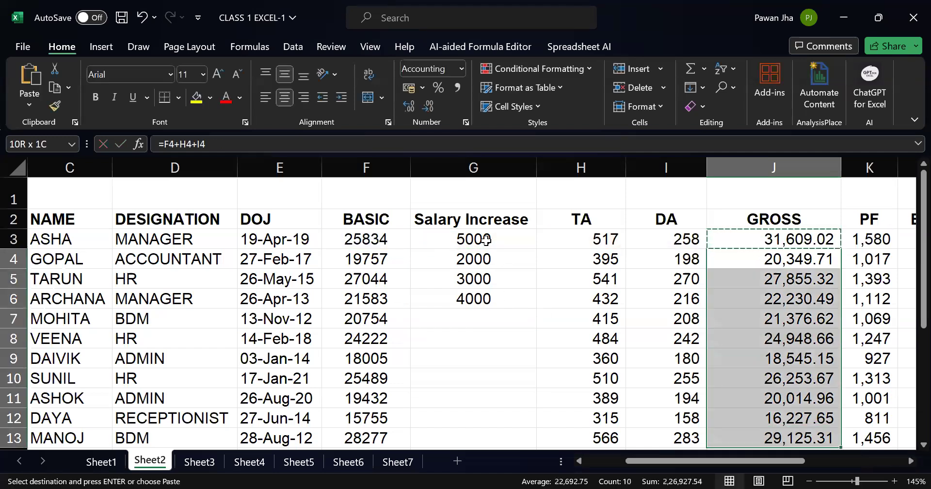
{"action": "key", "text": "Return"}
Enter the Salary Increase amounts 6000, 5000 and 8000 in G7 through G9
{"action": "key", "text": "Left"}
{"action": "key", "text": "Left"}
{"action": "key", "text": "Left"}
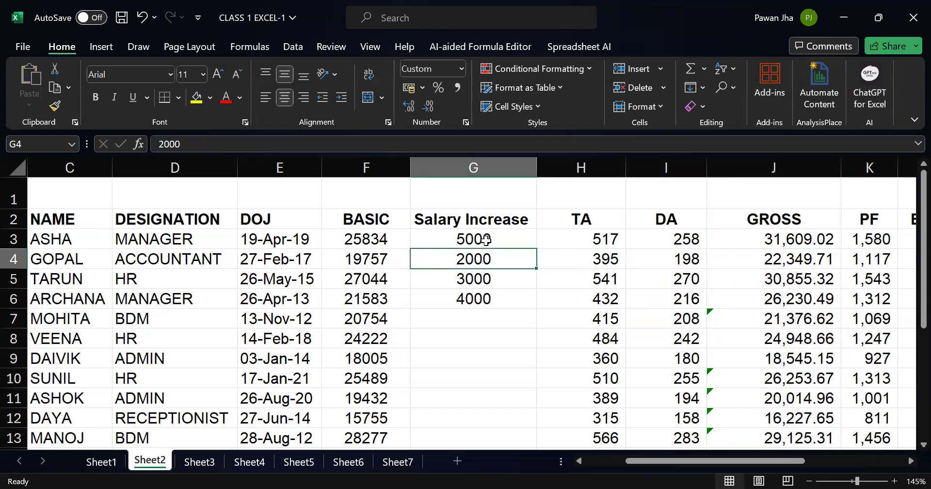
{"action": "key", "text": "Down"}
{"action": "key", "text": "Down"}
{"action": "key", "text": "Down"}
{"action": "type", "text": "6000"}
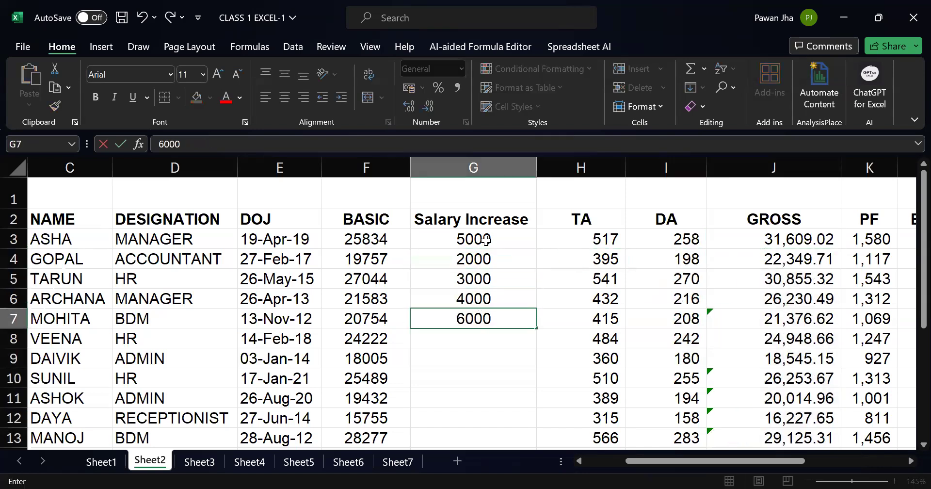
{"action": "key", "text": "Return"}
{"action": "type", "text": "5000"}
{"action": "key", "text": "Return"}
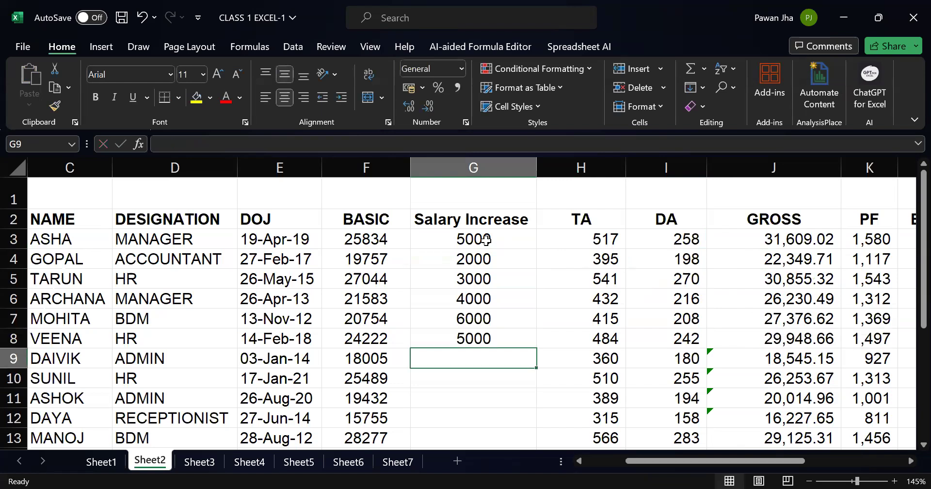
{"action": "type", "text": "8000"}
{"action": "key", "text": "Return"}
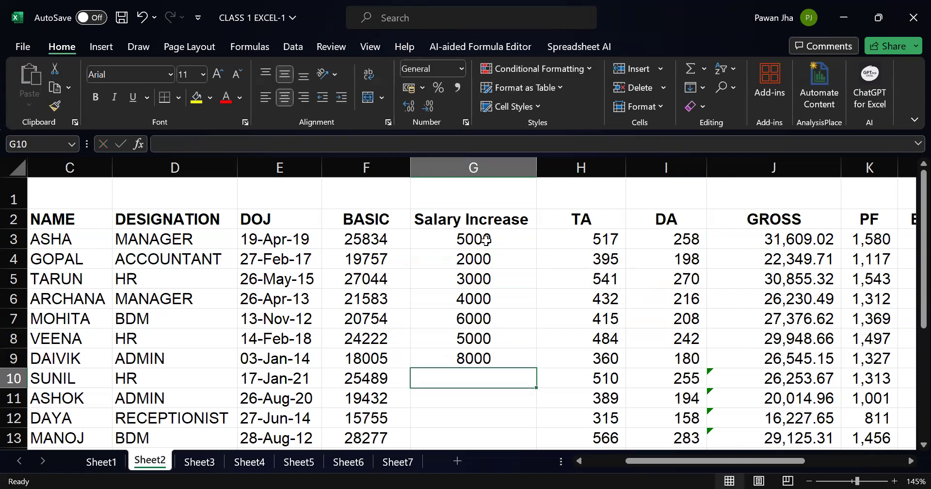
Review row 10 of the salary table from Salary Increase across to NET and back to SL NO
{"action": "key", "text": "Right"}
{"action": "key", "text": "Right"}
{"action": "key", "text": "Right"}
{"action": "key", "text": "Right"}
{"action": "key", "text": "Right"}
{"action": "key", "text": "Right"}
{"action": "key", "text": "Right"}
{"action": "key", "text": "Right"}
{"action": "key", "text": "Left"}
{"action": "key", "text": "Left"}
{"action": "key", "text": "Left"}
{"action": "key", "text": "Left"}
{"action": "key", "text": "Left"}
{"action": "key", "text": "Left"}
{"action": "key", "text": "Left"}
{"action": "key", "text": "Left"}
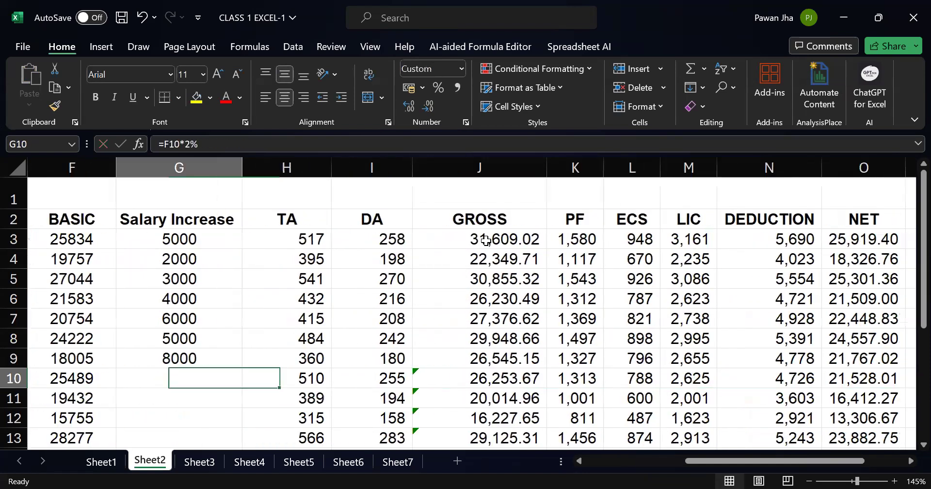
{"action": "key", "text": "Left"}
{"action": "key", "text": "Left"}
{"action": "key", "text": "Left"}
{"action": "key", "text": "Left"}
{"action": "key", "text": "Left"}
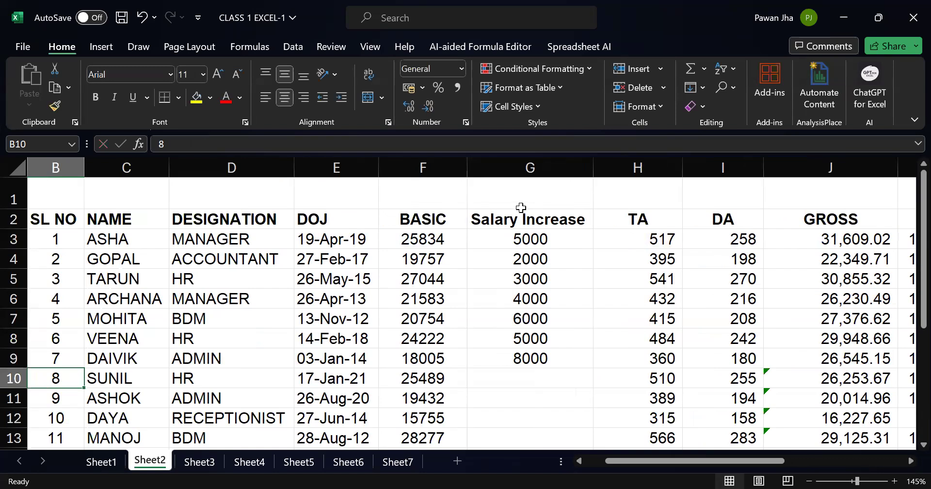
Delete the entire Salary Increase column from the salary table
{"action": "left_click", "coordinate": [514, 164]}
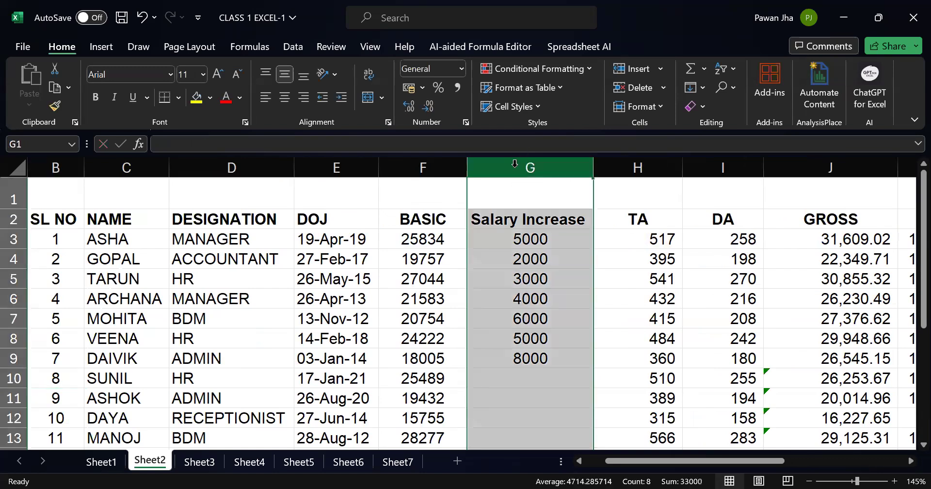
{"action": "right_click", "coordinate": [514, 167]}
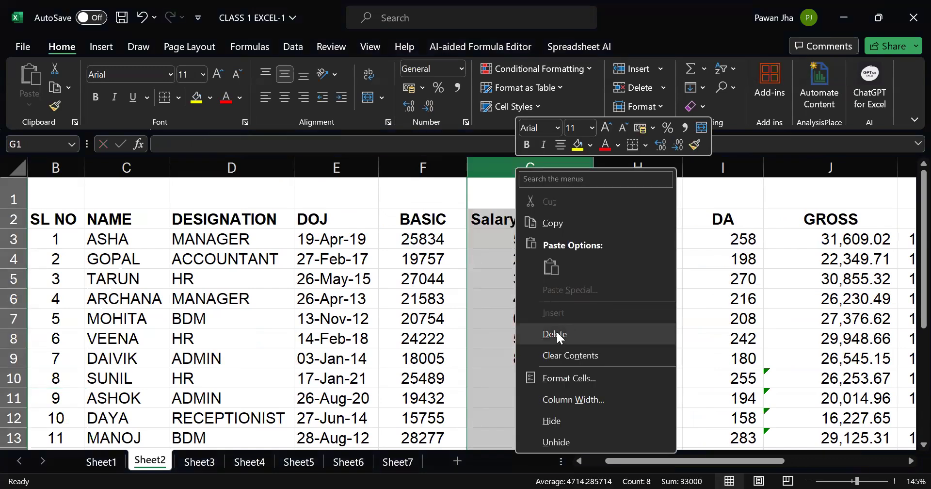
{"action": "left_click", "coordinate": [558, 333]}
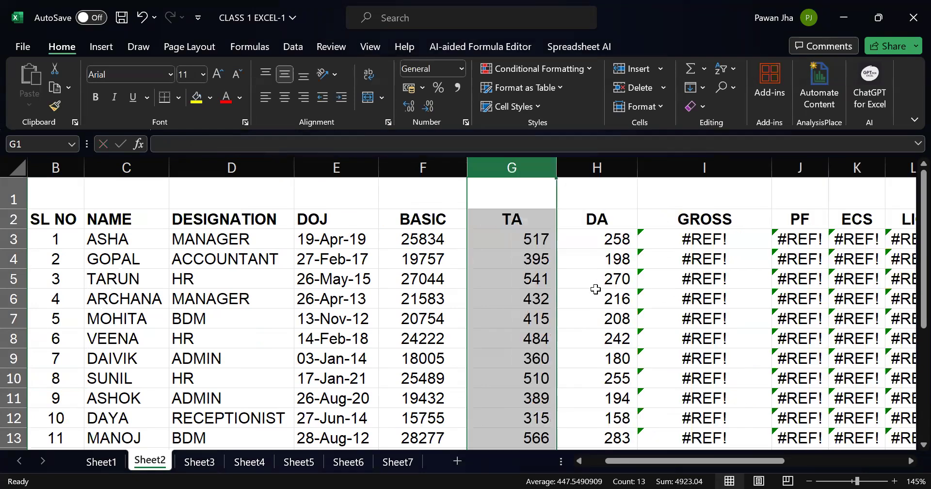
Remove the broken reference from the GROSS formula in I3 so it reads =F3+G3+H3
{"action": "left_click", "coordinate": [735, 242]}
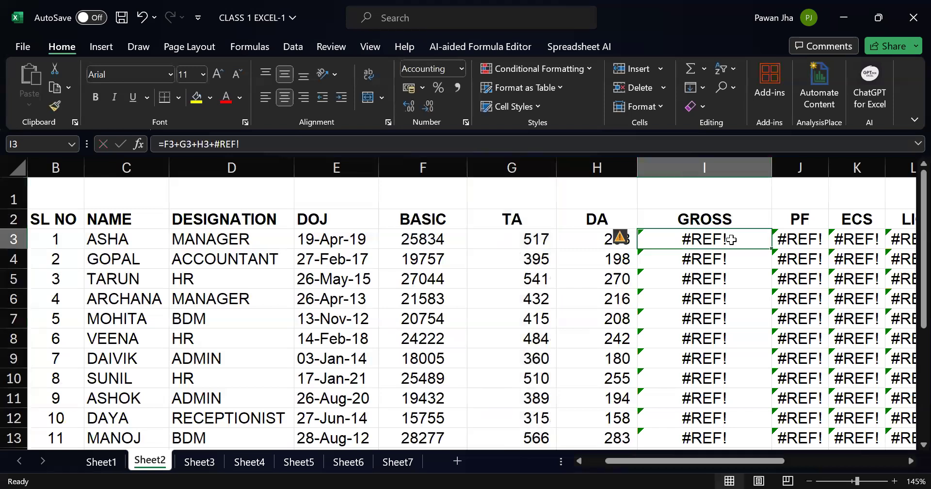
{"action": "left_click", "coordinate": [308, 144]}
{"action": "key", "text": "BackSpace"}
{"action": "key", "text": "BackSpace"}
{"action": "key", "text": "BackSpace"}
{"action": "key", "text": "BackSpace"}
{"action": "key", "text": "BackSpace"}
{"action": "key", "text": "BackSpace"}
{"action": "key", "text": "Return"}
{"action": "key", "text": "Up"}
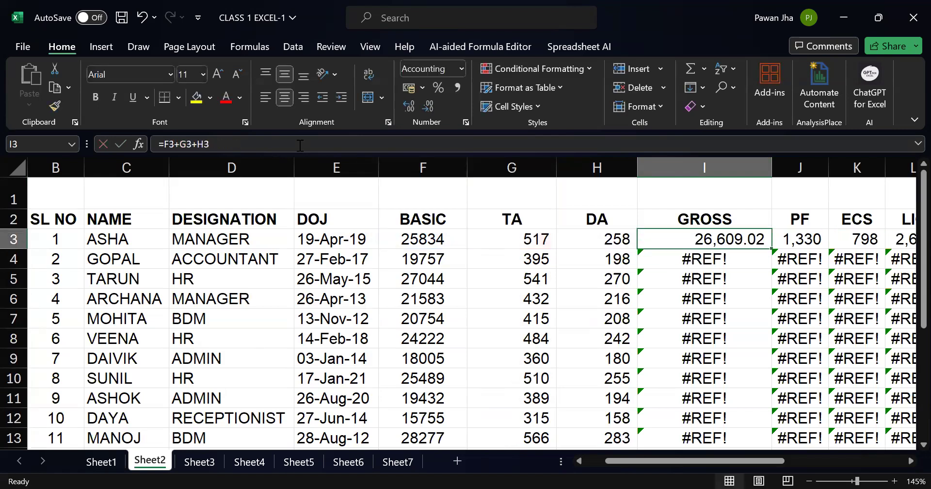
Copy the corrected GROSS formula from I3 down to I4:I13
{"action": "key", "text": "ctrl+c"}
{"action": "key", "text": "Down"}
{"action": "key", "text": "ctrl+shift+Down"}
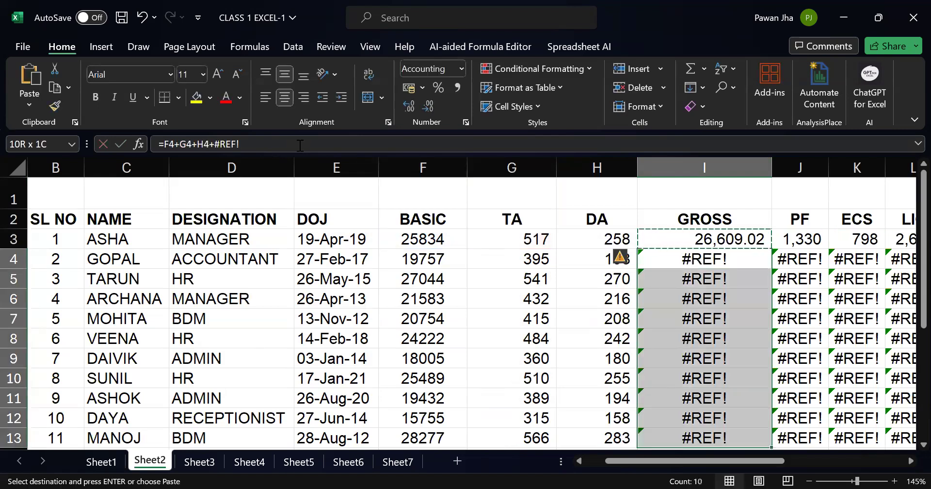
{"action": "key", "text": "shift+Down"}
{"action": "key", "text": "Return"}
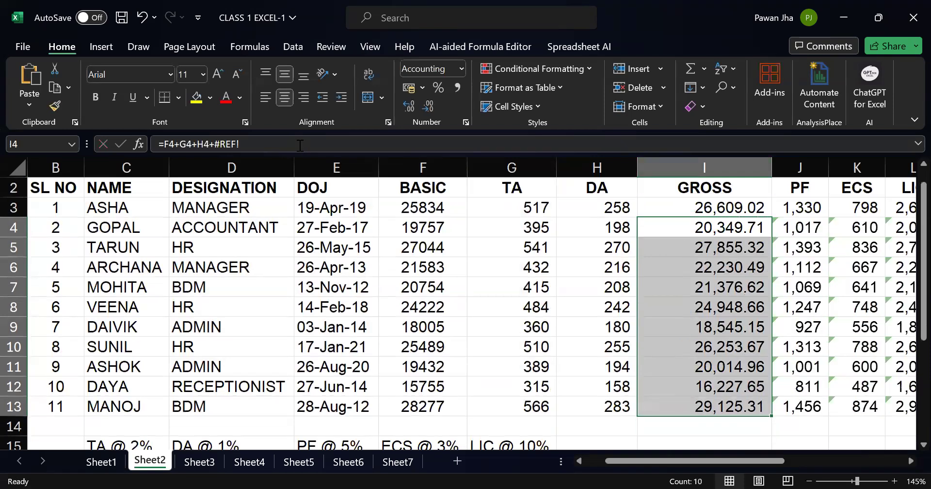
Change the first employee's BASIC amount in F3 to 30834
{"action": "key", "text": "Left"}
{"action": "key", "text": "Left"}
{"action": "key", "text": "Left"}
{"action": "key", "text": "Left"}
{"action": "key", "text": "Left"}
{"action": "key", "text": "Left"}
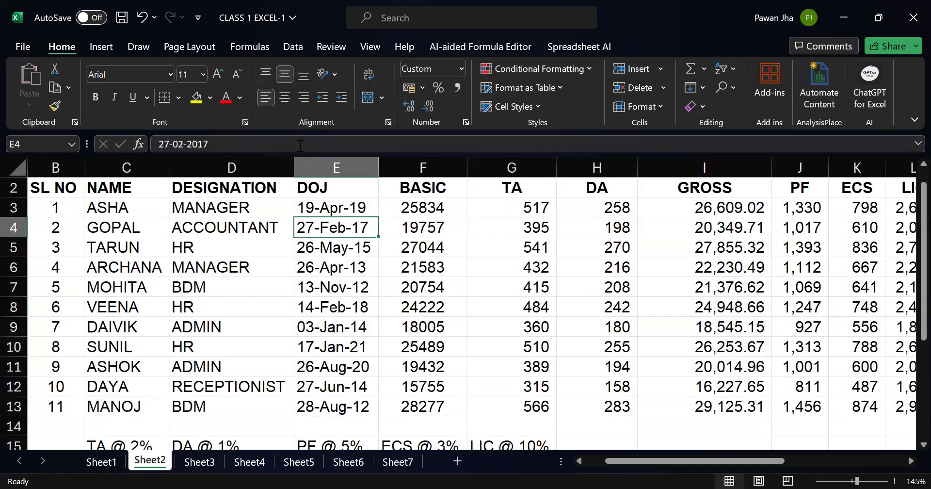
{"action": "key", "text": "Right"}
{"action": "key", "text": "Right"}
{"action": "key", "text": "Right"}
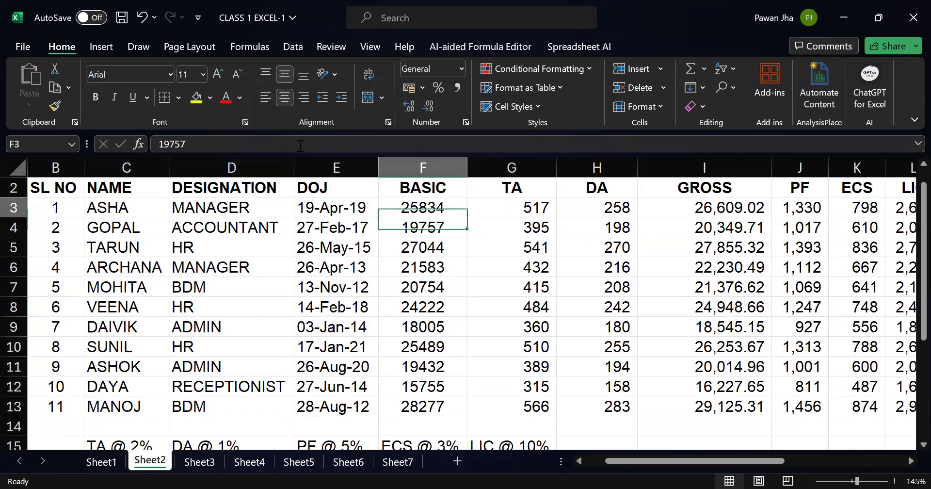
{"action": "key", "text": "Up"}
{"action": "key", "text": "Up"}
{"action": "key", "text": "Up"}
{"action": "key", "text": "Down"}
{"action": "key", "text": "Down"}
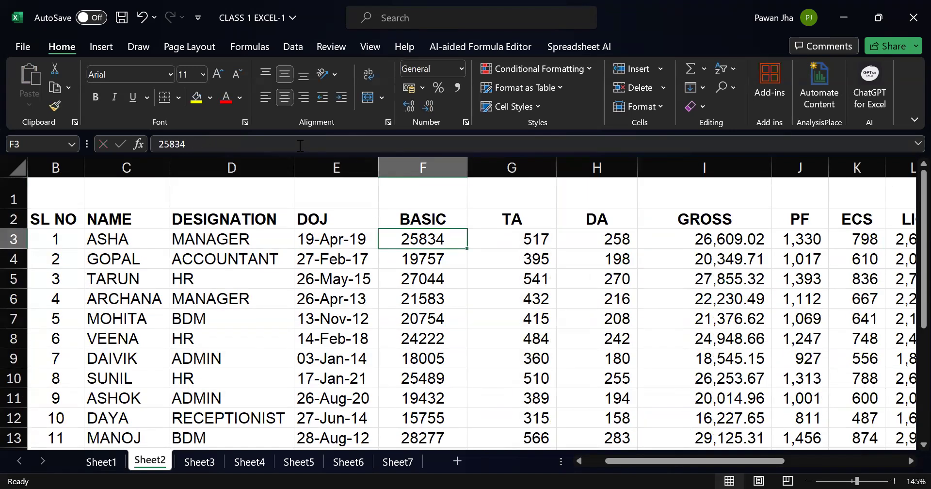
{"action": "type", "text": "30834"}
{"action": "key", "text": "Return"}
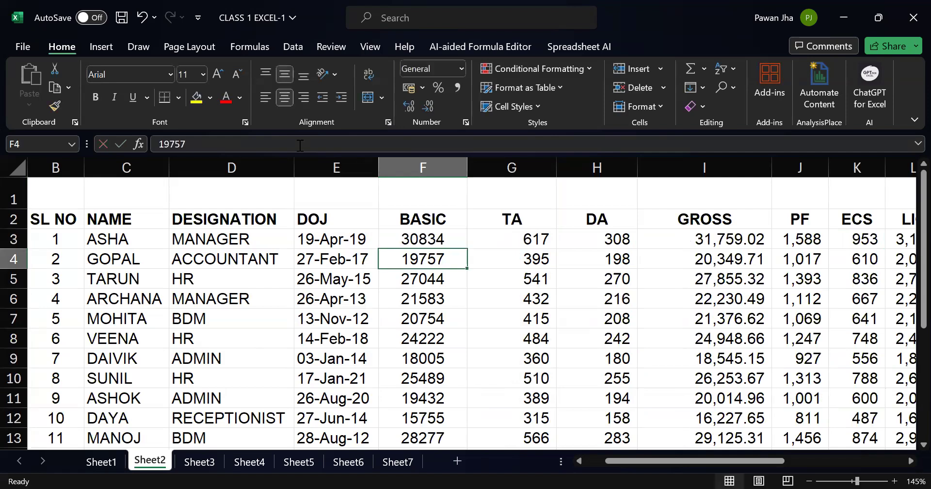
Change the second employee's BASIC amount in F4 to 22757 and the third employee's in F5 to 32044
{"action": "type", "text": "222"}
{"action": "key", "text": "BackSpace"}
{"action": "type", "text": "757"}
{"action": "key", "text": "Return"}
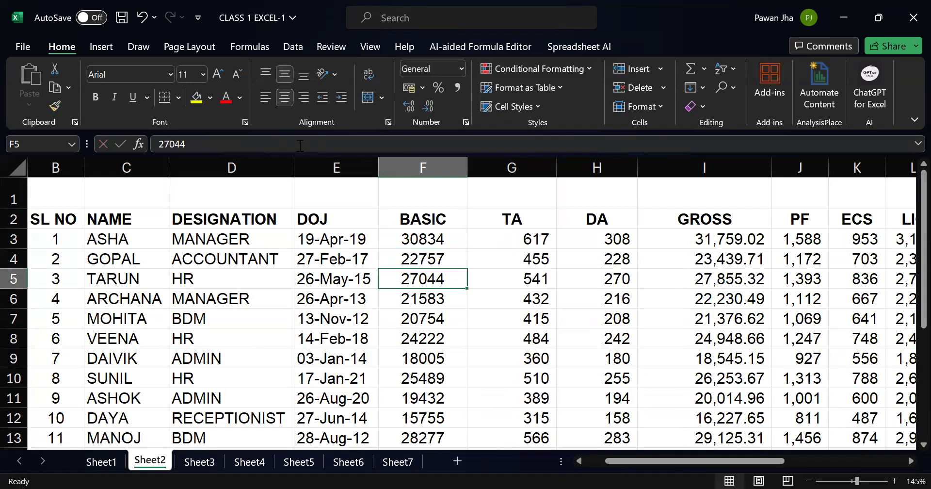
{"action": "type", "text": "32044"}
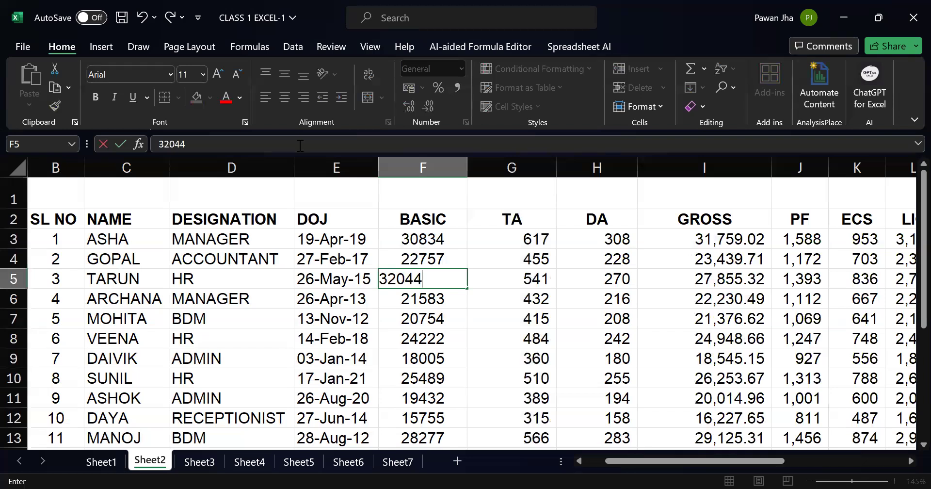
{"action": "key", "text": "Return"}
Change the fourth employee's BASIC amount in F6 to 25583 and the fifth employee's in F7 to 24754
{"action": "type", "text": "25583"}
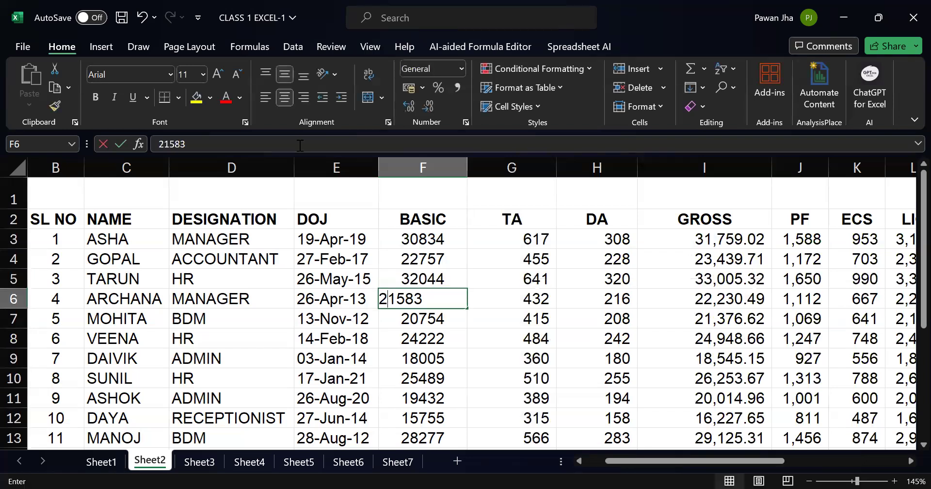
{"action": "key", "text": "Return"}
{"action": "key", "text": "Return"}
{"action": "key", "text": "Up"}
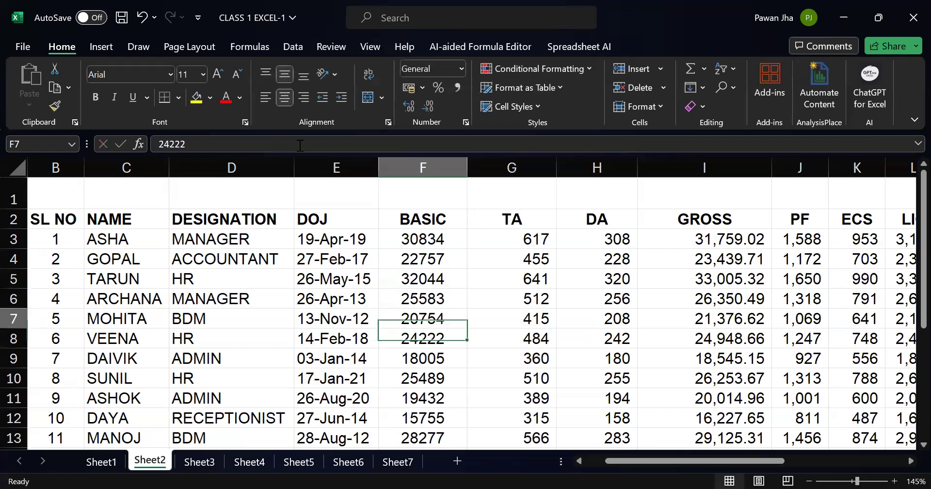
{"action": "type", "text": "24754"}
{"action": "key", "text": "Return"}
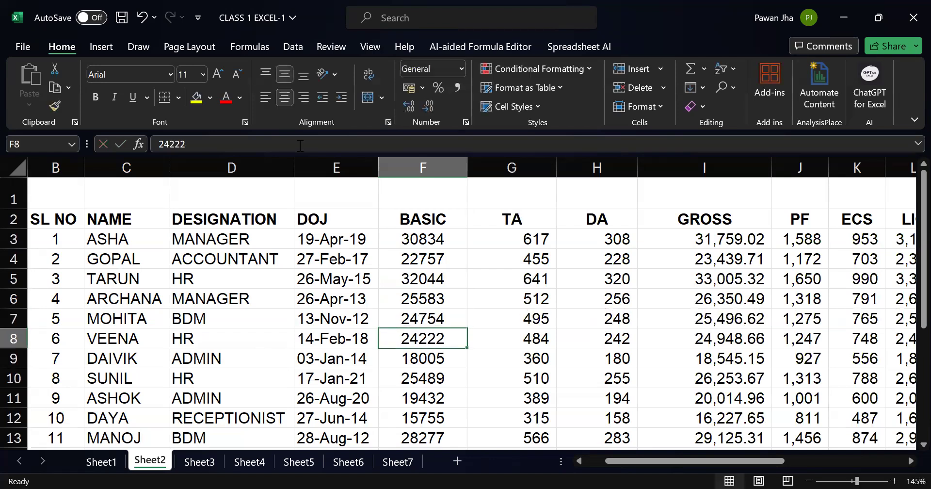
Examine the recalculated TA, DA, GROSS, PF and ECS cells across the fifth employee's row
{"action": "key", "text": "Up"}
{"action": "key", "text": "Right"}
{"action": "key", "text": "Right"}
{"action": "key", "text": "Right"}
{"action": "key", "text": "Right"}
{"action": "key", "text": "Right"}
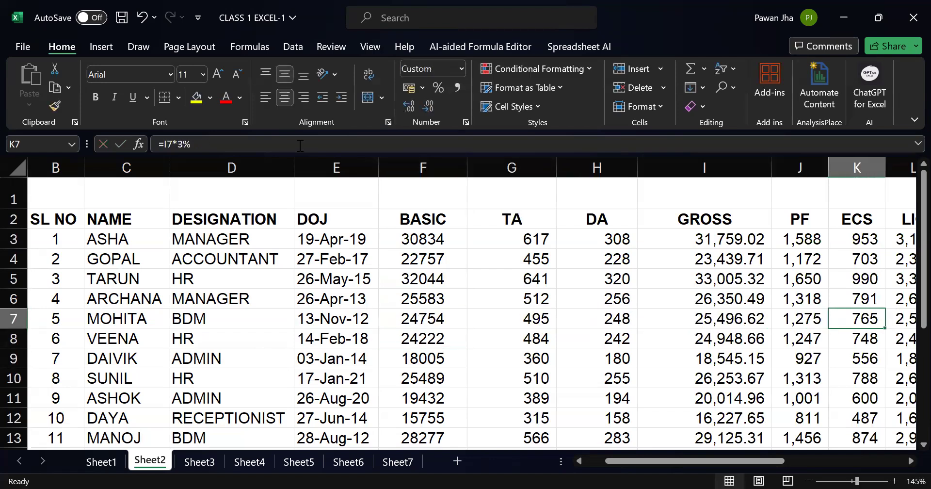
{"action": "key", "text": "Right"}
{"action": "key", "text": "Left"}
{"action": "key", "text": "Left"}
{"action": "key", "text": "Home"}
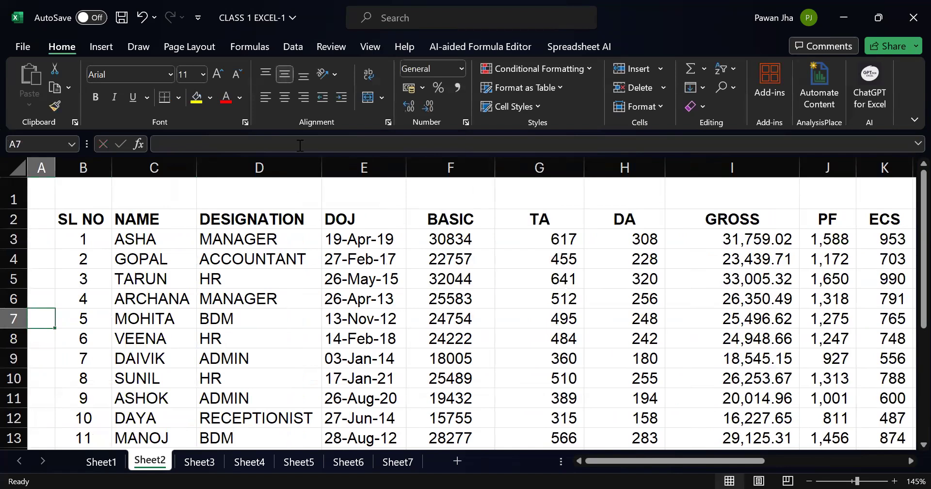
Look through the rest of the salary table down to the allowance and deduction rates below it
{"action": "key", "text": "Right"}
{"action": "key", "text": "Down"}
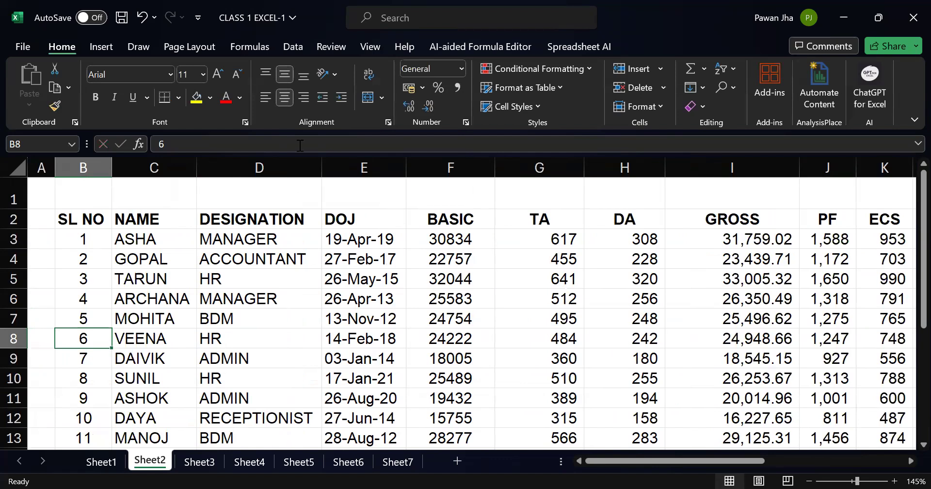
{"action": "key", "text": "Down"}
{"action": "key", "text": "Down"}
{"action": "key", "text": "Down"}
{"action": "key", "text": "Down"}
{"action": "key", "text": "Down"}
{"action": "key", "text": "Down"}
{"action": "key", "text": "Down"}
{"action": "key", "text": "Down"}
{"action": "key", "text": "Down"}
{"action": "key", "text": "Down"}
{"action": "key", "text": "Down"}
{"action": "key", "text": "Down"}
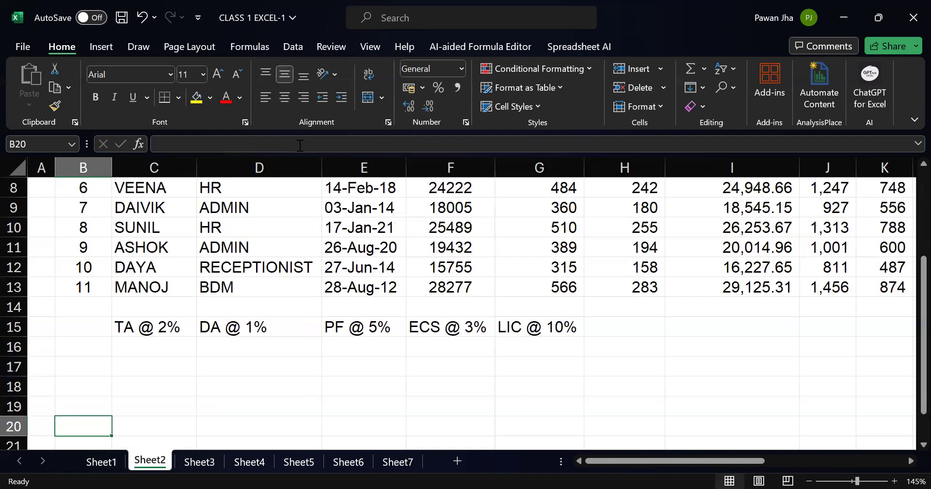
Go to Sheet3 and examine the product table's Qty, Unit price, Bill and Bill % columns
{"action": "left_click", "coordinate": [221, 468]}
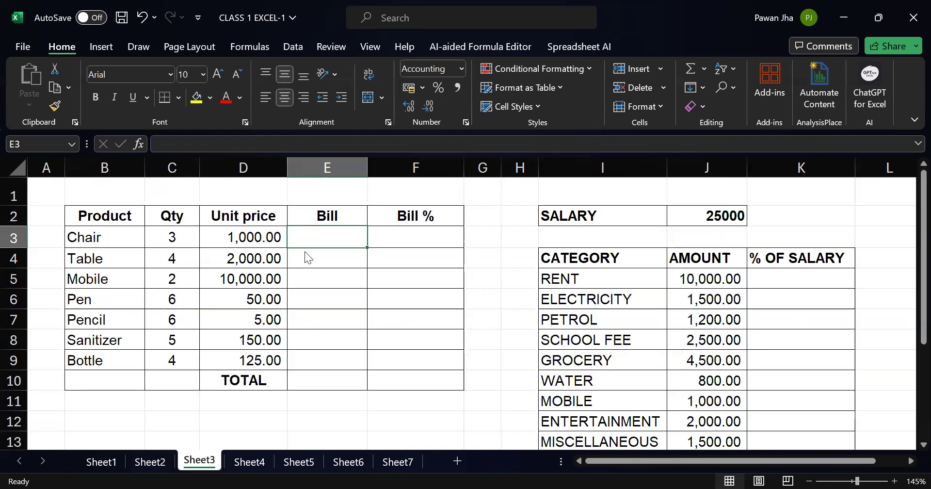
{"action": "left_click", "coordinate": [177, 236]}
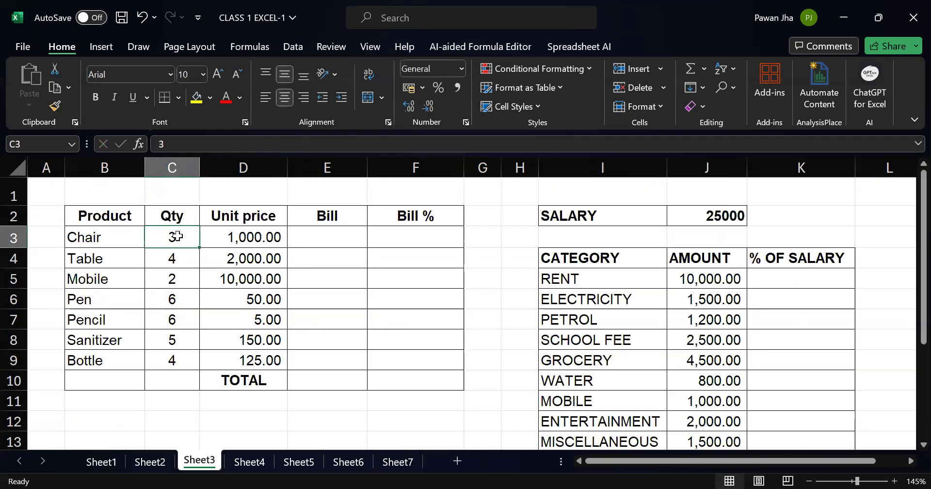
{"action": "left_click", "coordinate": [269, 237]}
{"action": "left_click", "coordinate": [329, 231]}
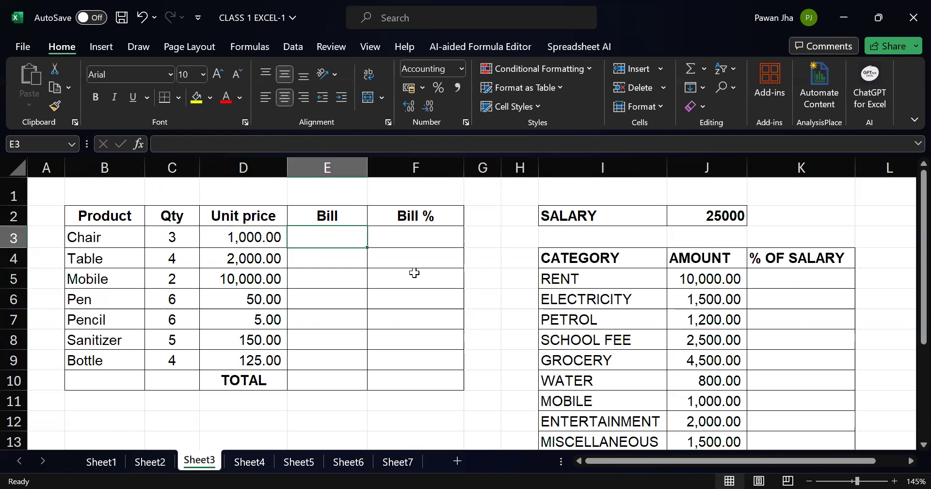
{"action": "left_click", "coordinate": [423, 242]}
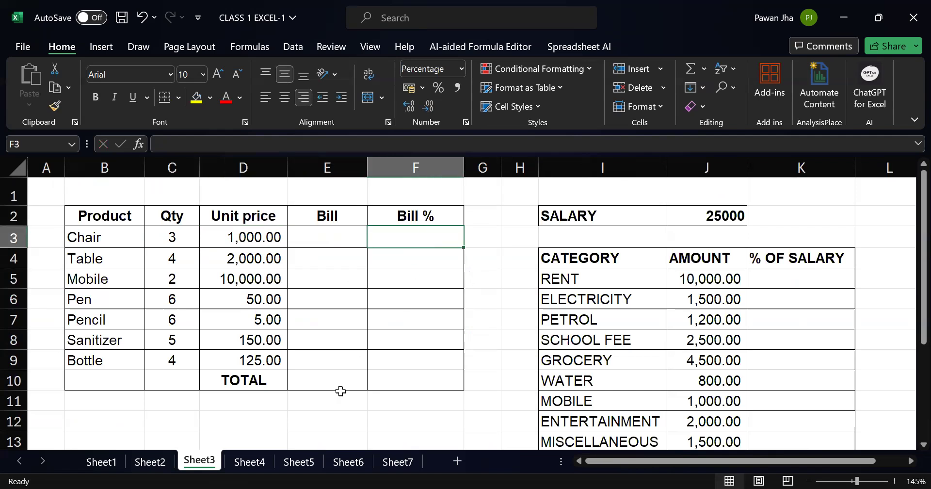
View the monthly employee figures table on Sheet4 and the UPPER, LOWER and PROPER name table on Sheet5
{"action": "left_click", "coordinate": [250, 461]}
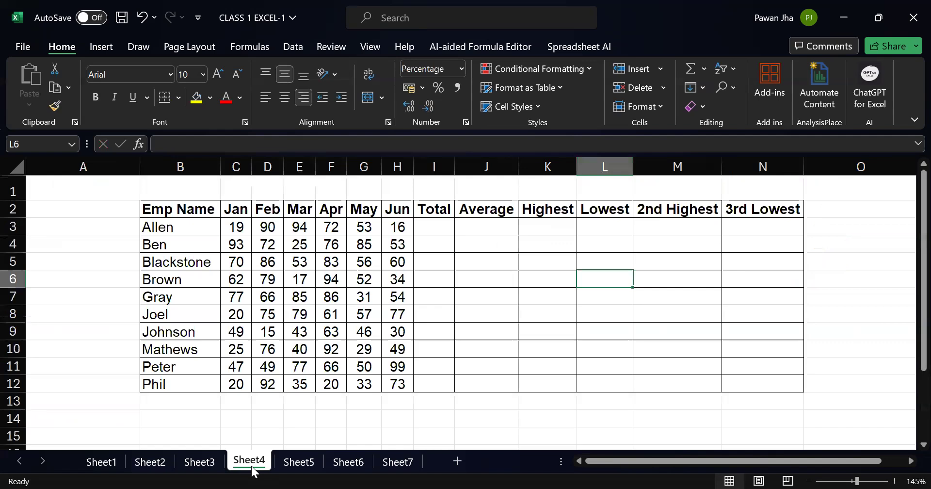
{"action": "left_click", "coordinate": [199, 214]}
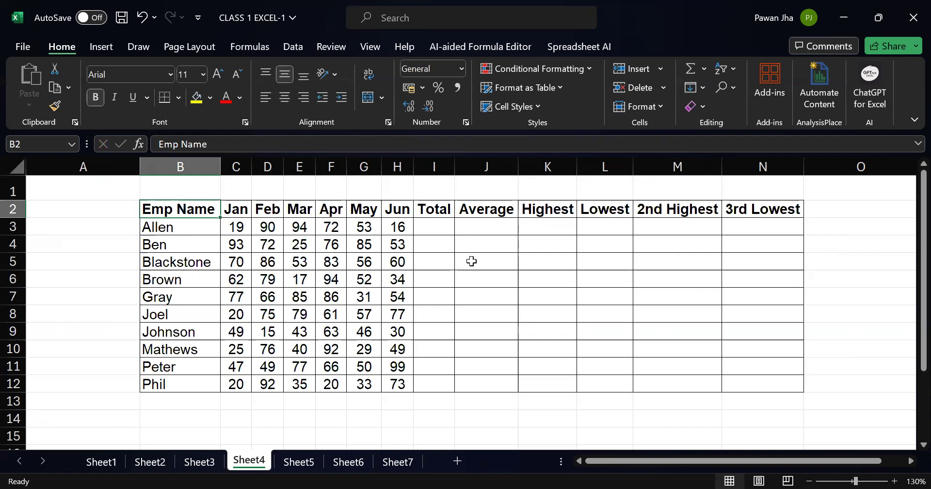
{"action": "left_click", "coordinate": [298, 461]}
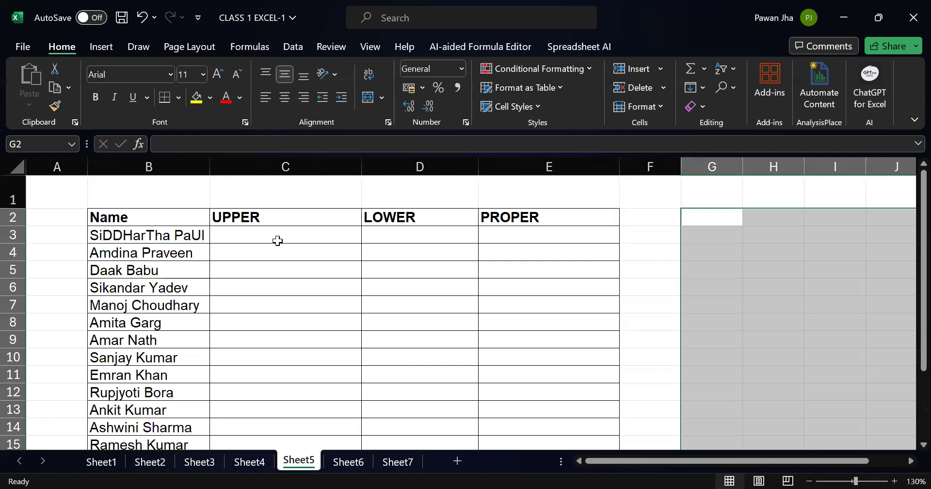
{"action": "key", "text": "alt+Tab"}
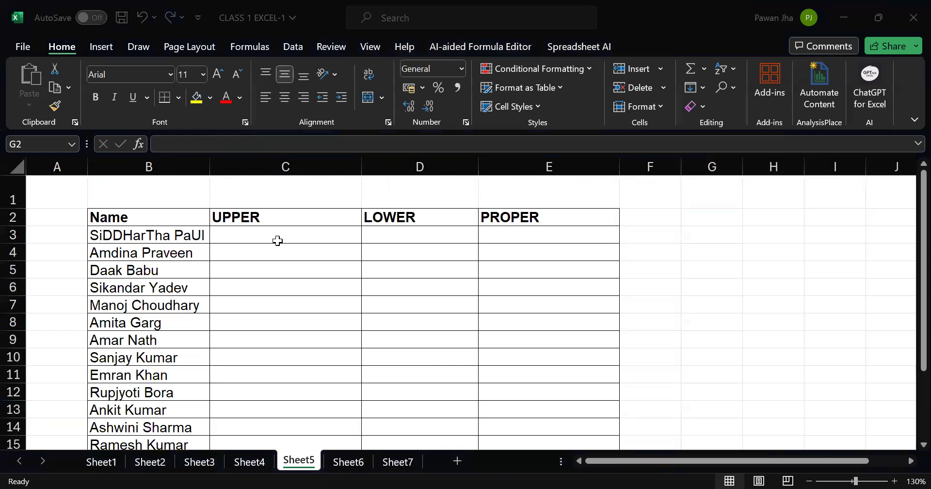
{"action": "key", "text": "alt+Tab"}
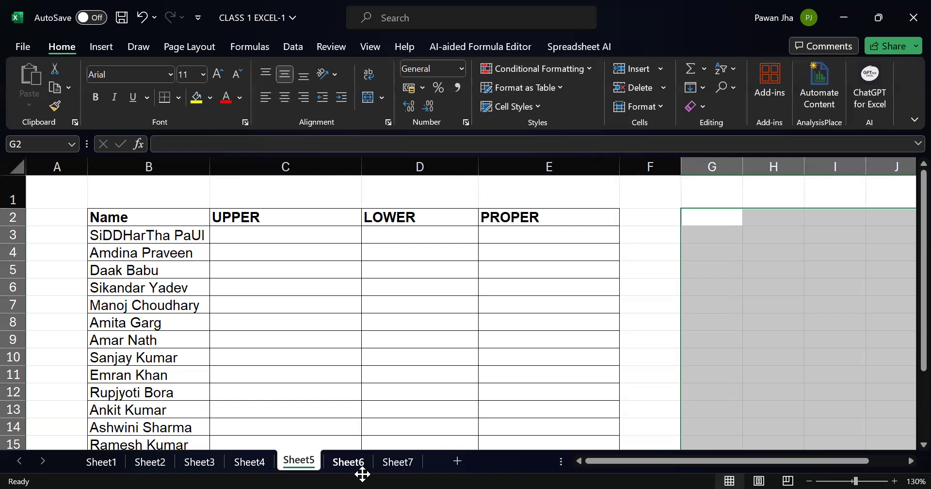
Go to Sheet6 and examine the Insurance? and Deduction columns together with the 1000-or-0 condition below the table
{"action": "left_click", "coordinate": [362, 467]}
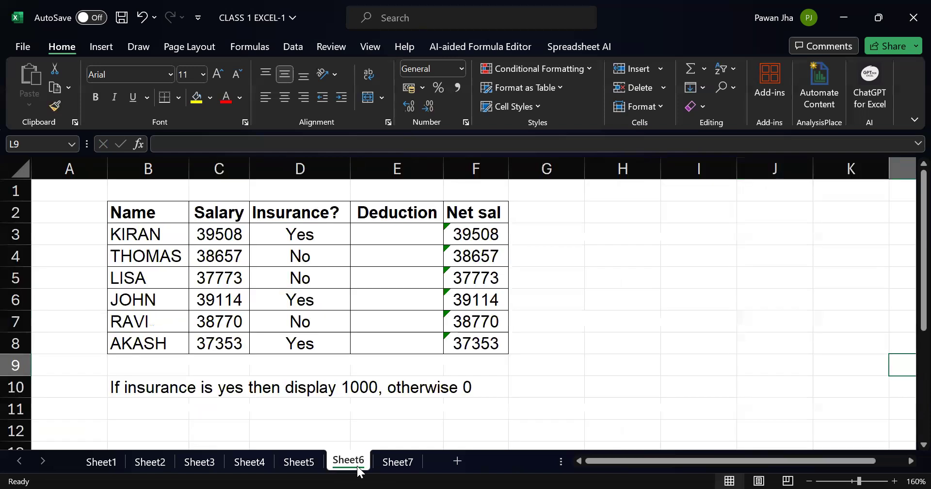
{"action": "left_click", "coordinate": [145, 213]}
{"action": "left_click", "coordinate": [237, 213]}
{"action": "left_click", "coordinate": [388, 234]}
{"action": "left_click", "coordinate": [412, 272]}
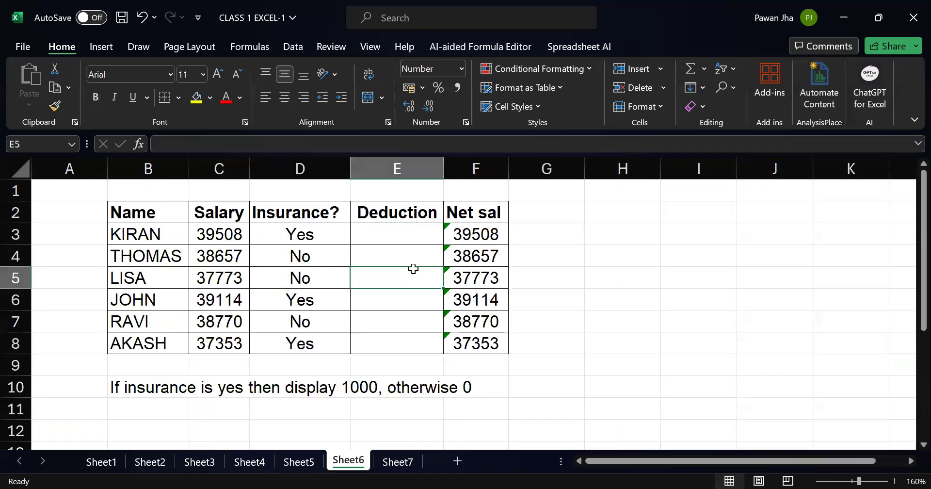
{"action": "left_click", "coordinate": [323, 234]}
{"action": "left_click", "coordinate": [405, 238]}
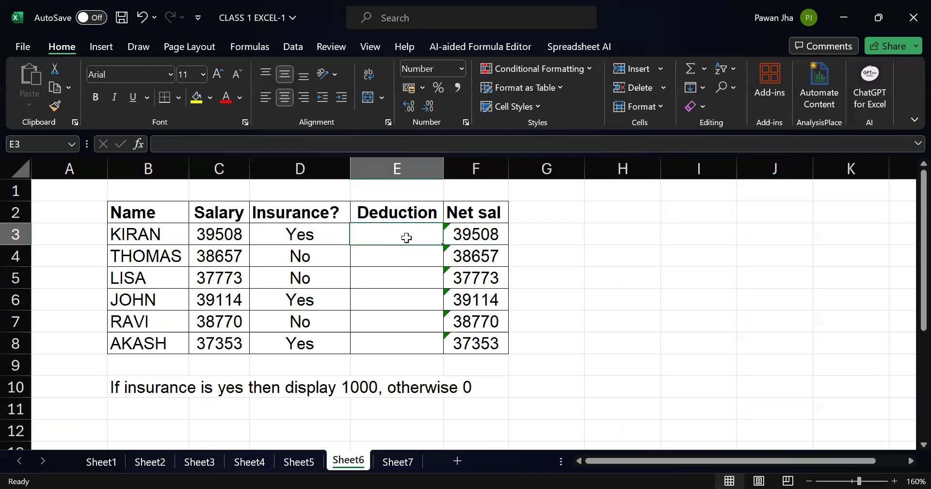
{"action": "left_click", "coordinate": [420, 252]}
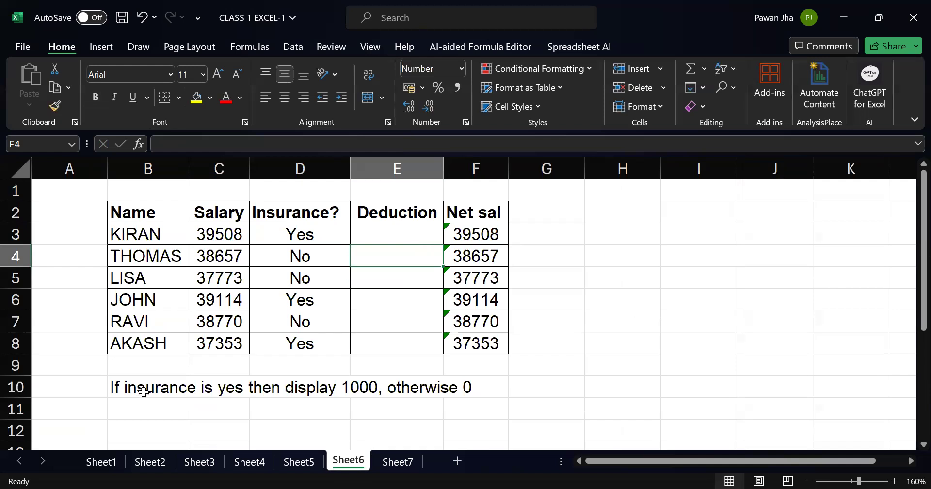
{"action": "left_click", "coordinate": [357, 295]}
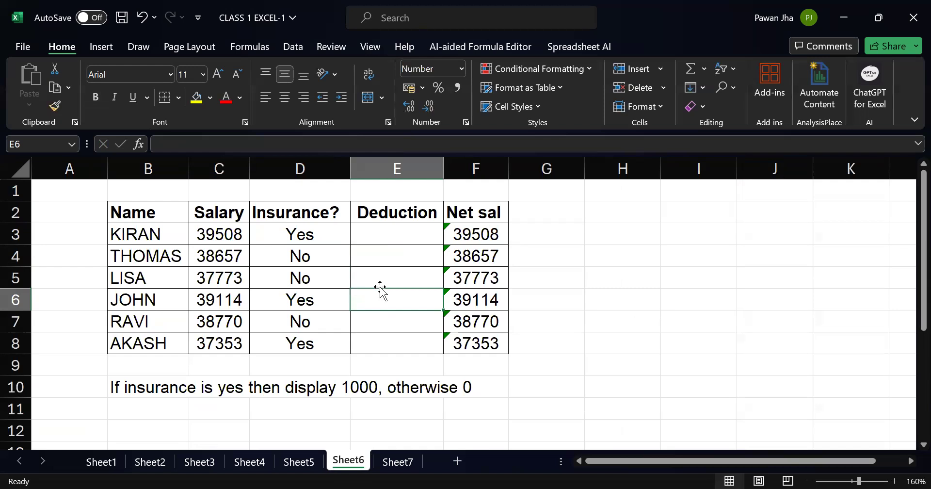
Go to Sheet7 and look through the dealer parts table's headings and all its rows, ending back in the Type column
{"action": "left_click", "coordinate": [399, 461]}
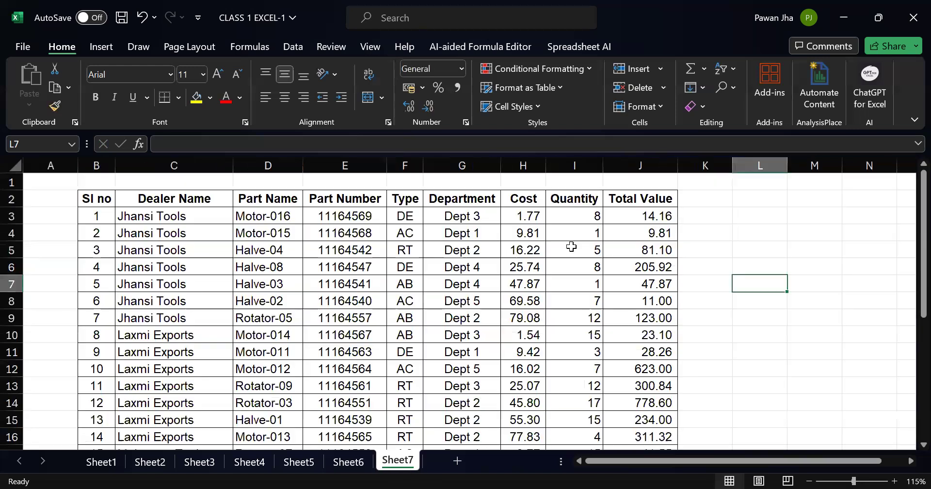
{"action": "left_click", "coordinate": [171, 198]}
{"action": "key", "text": "Right"}
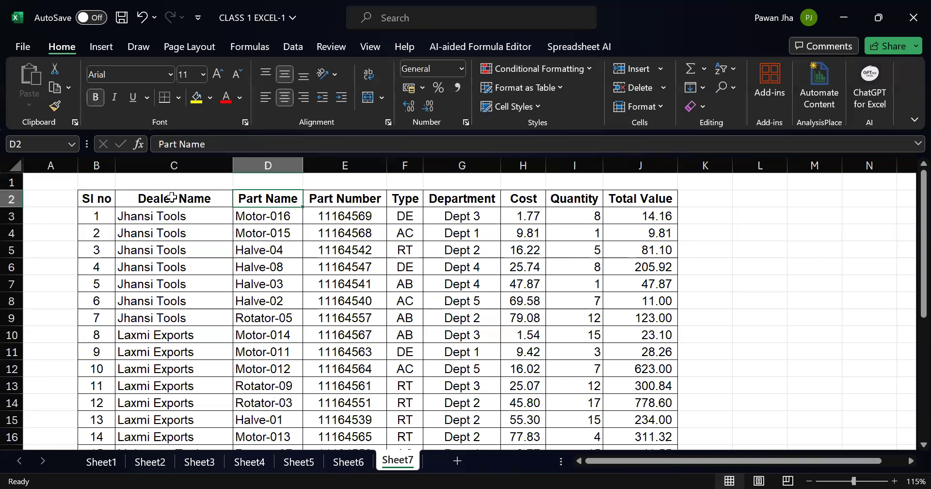
{"action": "key", "text": "Right"}
{"action": "key", "text": "Right"}
{"action": "key", "text": "Right"}
{"action": "key", "text": "Right"}
{"action": "key", "text": "Right"}
{"action": "key", "text": "Down"}
{"action": "key", "text": "Down"}
{"action": "key", "text": "Down"}
{"action": "key", "text": "Down"}
{"action": "key", "text": "Down"}
{"action": "key", "text": "Down"}
{"action": "key", "text": "Down"}
{"action": "key", "text": "Down"}
{"action": "key", "text": "Down"}
{"action": "key", "text": "Down"}
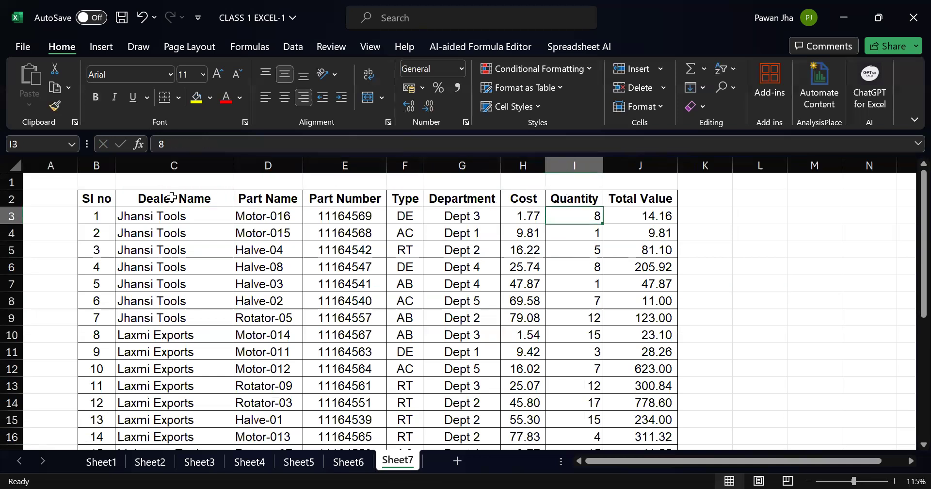
{"action": "key", "text": "Down"}
{"action": "key", "text": "Down"}
{"action": "key", "text": "Down"}
{"action": "key", "text": "Down"}
{"action": "key", "text": "Down"}
{"action": "key", "text": "Down"}
{"action": "key", "text": "Down"}
{"action": "key", "text": "Down"}
{"action": "key", "text": "Down"}
{"action": "key", "text": "Down"}
{"action": "key", "text": "Down"}
{"action": "key", "text": "Down"}
{"action": "key", "text": "Down"}
{"action": "key", "text": "Down"}
{"action": "key", "text": "Down"}
{"action": "key", "text": "Down"}
{"action": "key", "text": "Down"}
{"action": "key", "text": "Down"}
{"action": "key", "text": "Down"}
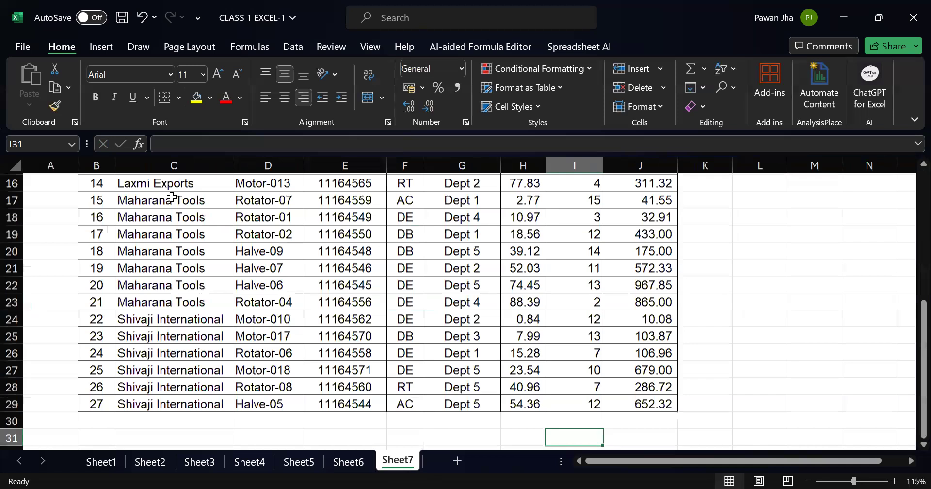
{"action": "key", "text": "Down"}
{"action": "key", "text": "Down"}
{"action": "key", "text": "Down"}
{"action": "key", "text": "Down"}
{"action": "key", "text": "Left"}
{"action": "key", "text": "Left"}
{"action": "key", "text": "Left"}
{"action": "key", "text": "Up"}
{"action": "key", "text": "Up"}
{"action": "key", "text": "Up"}
{"action": "key", "text": "Up"}
{"action": "key", "text": "Up"}
{"action": "key", "text": "Up"}
{"action": "key", "text": "Up"}
{"action": "key", "text": "Up"}
{"action": "key", "text": "Up"}
{"action": "key", "text": "Up"}
{"action": "key", "text": "Up"}
{"action": "key", "text": "Up"}
{"action": "key", "text": "Up"}
{"action": "key", "text": "Up"}
{"action": "key", "text": "Up"}
{"action": "key", "text": "Up"}
{"action": "key", "text": "Up"}
{"action": "key", "text": "Up"}
{"action": "key", "text": "Up"}
{"action": "key", "text": "Up"}
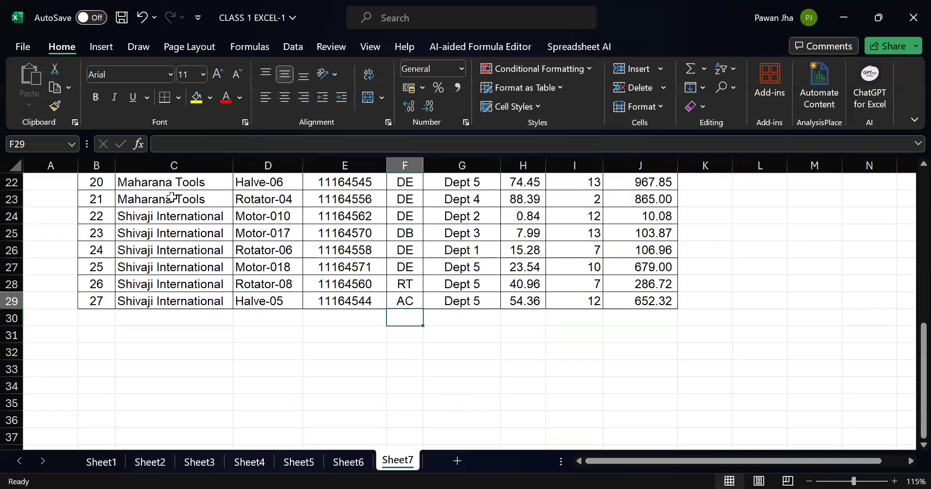
{"action": "key", "text": "Up"}
{"action": "key", "text": "Up"}
{"action": "key", "text": "Up"}
{"action": "key", "text": "Up"}
{"action": "key", "text": "Up"}
{"action": "key", "text": "Up"}
{"action": "key", "text": "Up"}
{"action": "key", "text": "Up"}
{"action": "key", "text": "Up"}
{"action": "key", "text": "Up"}
{"action": "key", "text": "Up"}
{"action": "key", "text": "Up"}
{"action": "key", "text": "Up"}
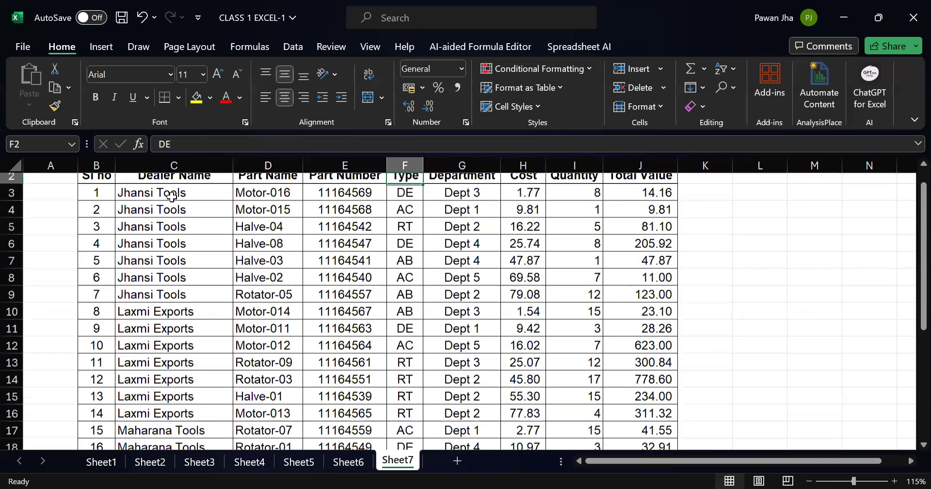
{"action": "key", "text": "Up"}
{"action": "key", "text": "Down"}
{"action": "key", "text": "Down"}
{"action": "key", "text": "Down"}
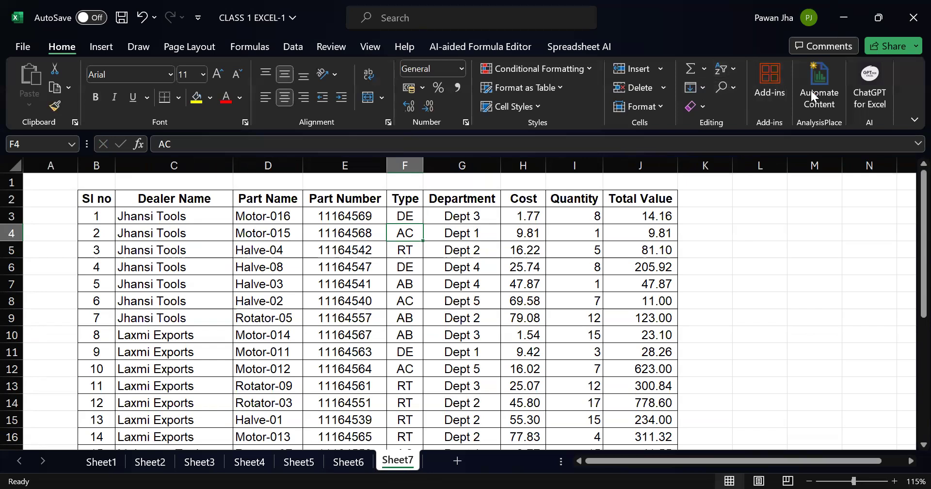
View the sort and filter options for the dealer parts table, then examine its Dealer Name and Type entries
{"action": "left_click", "coordinate": [732, 68]}
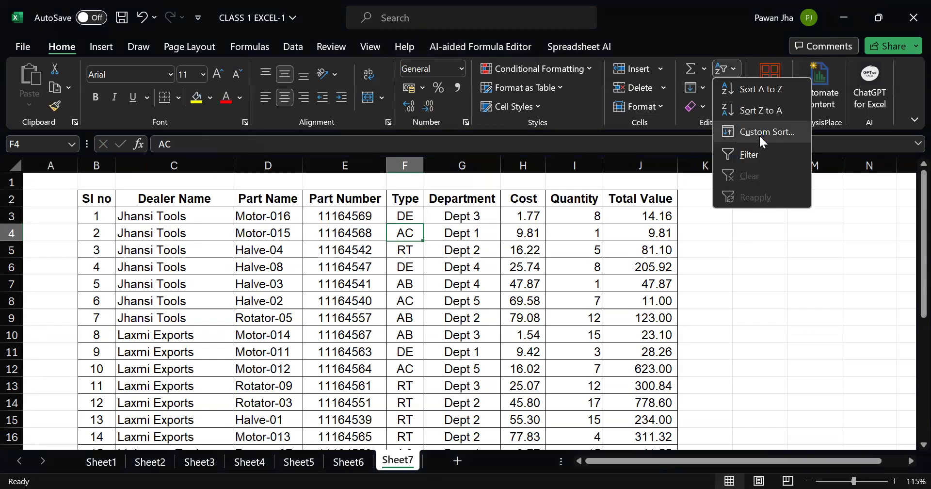
{"action": "left_click", "coordinate": [581, 231]}
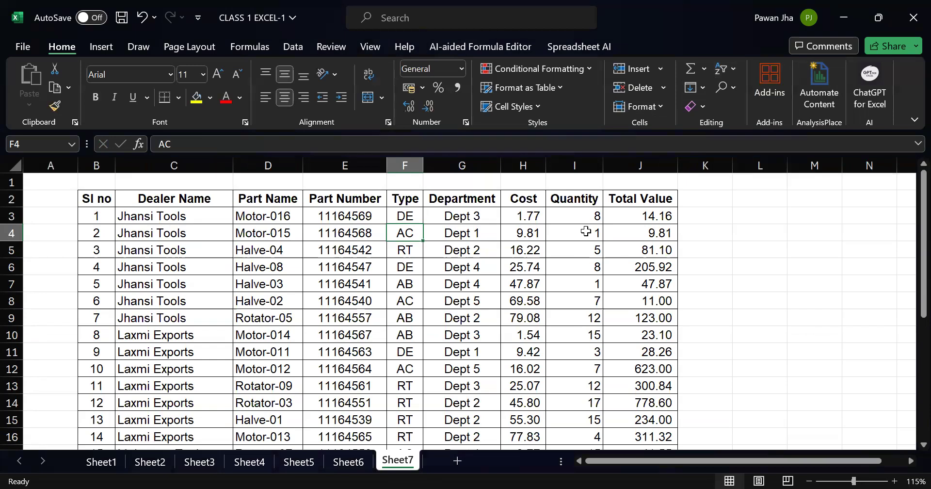
{"action": "left_click", "coordinate": [193, 226]}
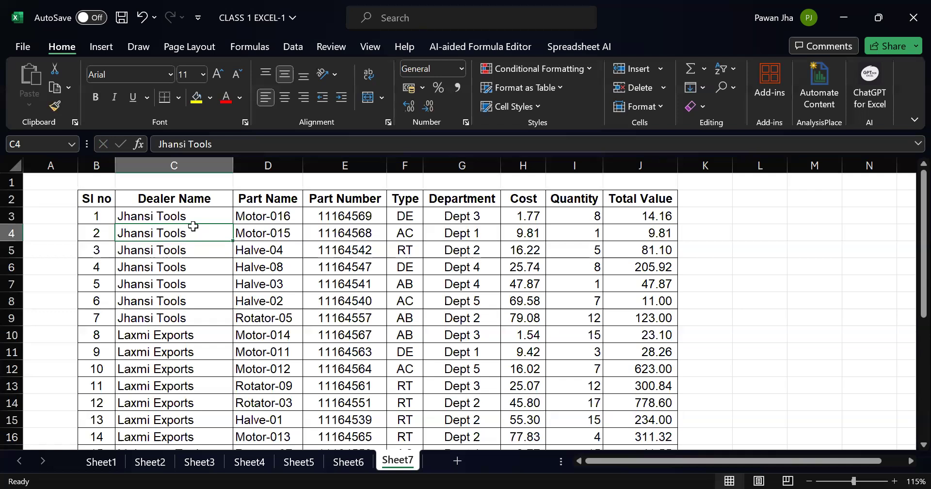
{"action": "left_click", "coordinate": [410, 235]}
{"action": "left_click", "coordinate": [406, 265]}
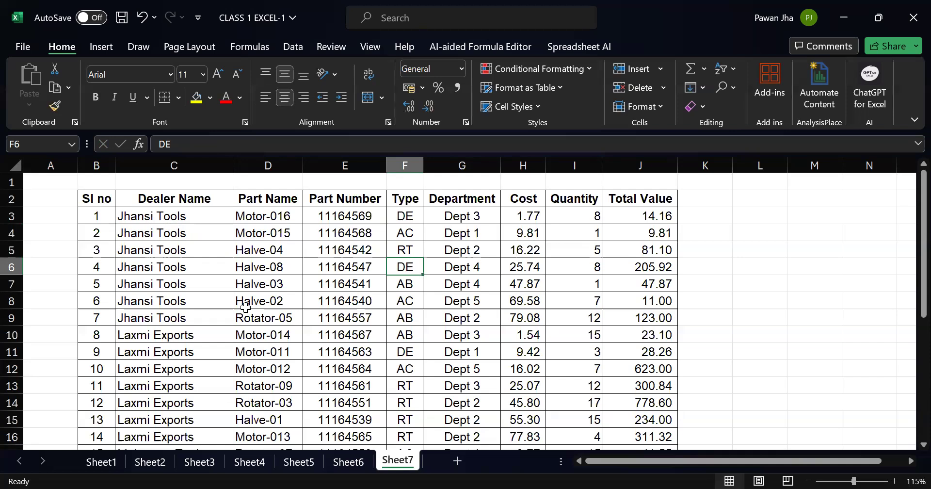
Return to Sheet2 and look at the designations at the end of the salary table
{"action": "left_click", "coordinate": [150, 461]}
{"action": "left_click", "coordinate": [204, 263]}
{"action": "key", "text": "Down"}
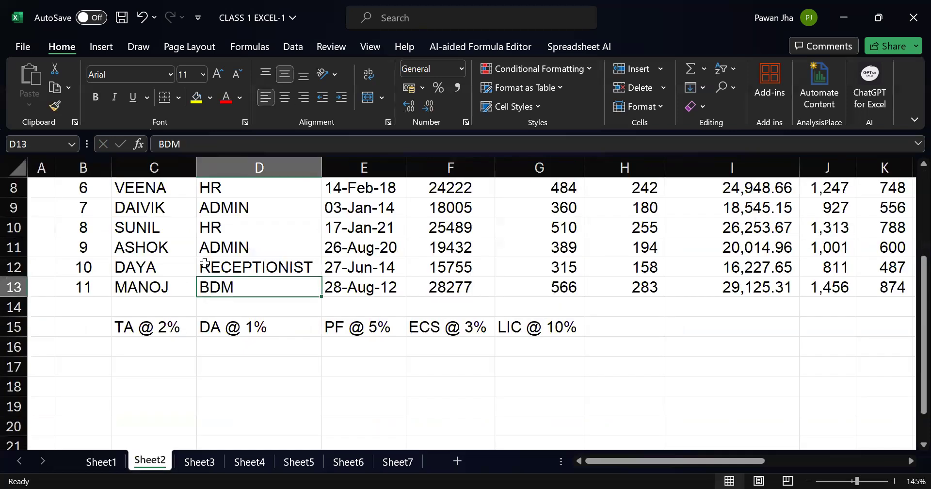
Go back to the top of the salary table and examine the first employee's row across to the DA formula in H3
{"action": "key", "text": "Up"}
{"action": "key", "text": "Up"}
{"action": "key", "text": "Up"}
{"action": "key", "text": "Up"}
{"action": "key", "text": "Up"}
{"action": "key", "text": "Up"}
{"action": "key", "text": "Up"}
{"action": "key", "text": "Up"}
{"action": "key", "text": "Up"}
{"action": "key", "text": "Up"}
{"action": "key", "text": "Up"}
{"action": "key", "text": "Up"}
{"action": "key", "text": "Down"}
{"action": "key", "text": "Down"}
{"action": "key", "text": "Right"}
{"action": "key", "text": "Right"}
{"action": "key", "text": "Right"}
{"action": "key", "text": "Right"}
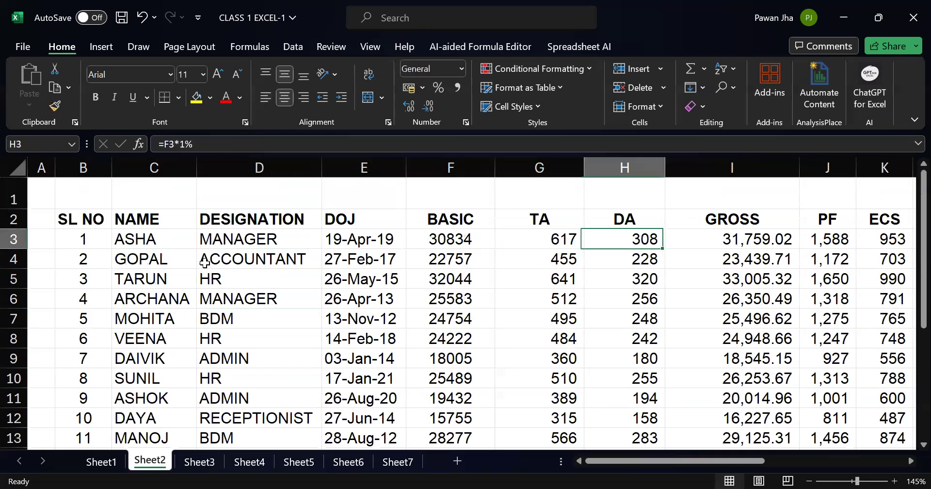